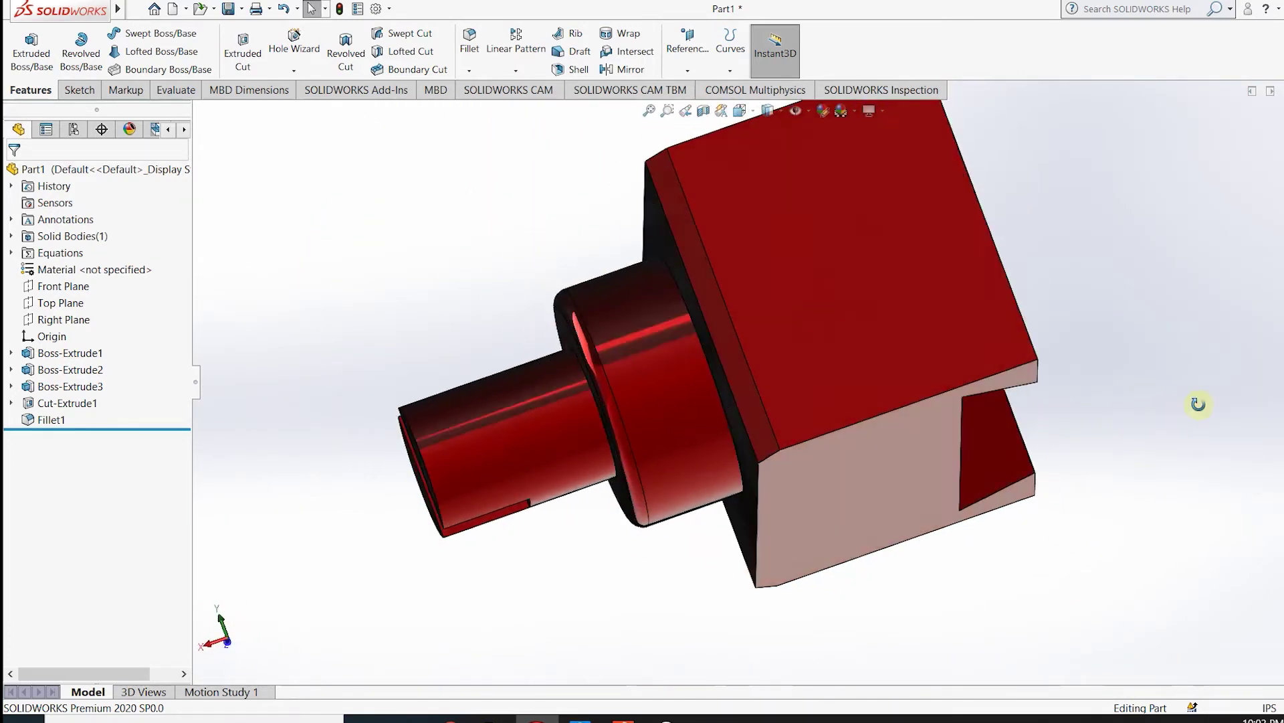
# Step: Switch the finished notched-shaft part to the Right view
pyautogui.hotkey('ctrl', '4')
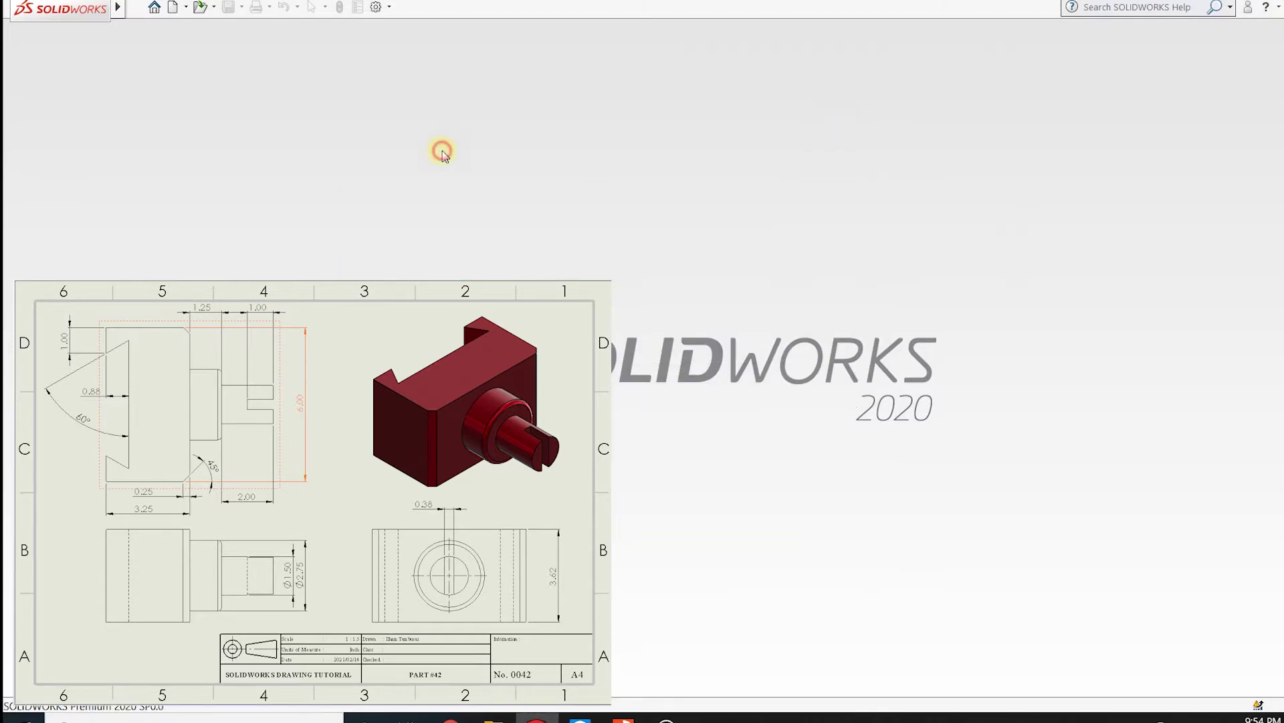
# Step: Create a new part document and start a sketch, ready to pick its plane
pyautogui.click(501, 143)
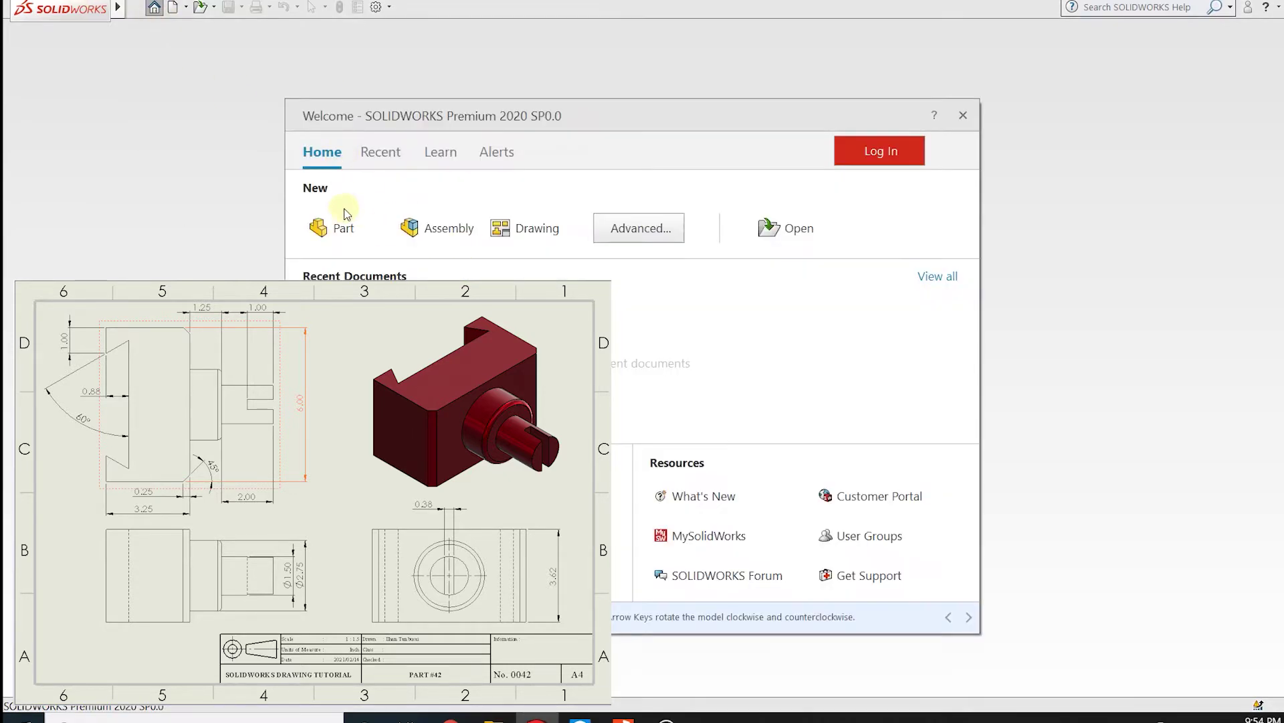
pyautogui.click(341, 226)
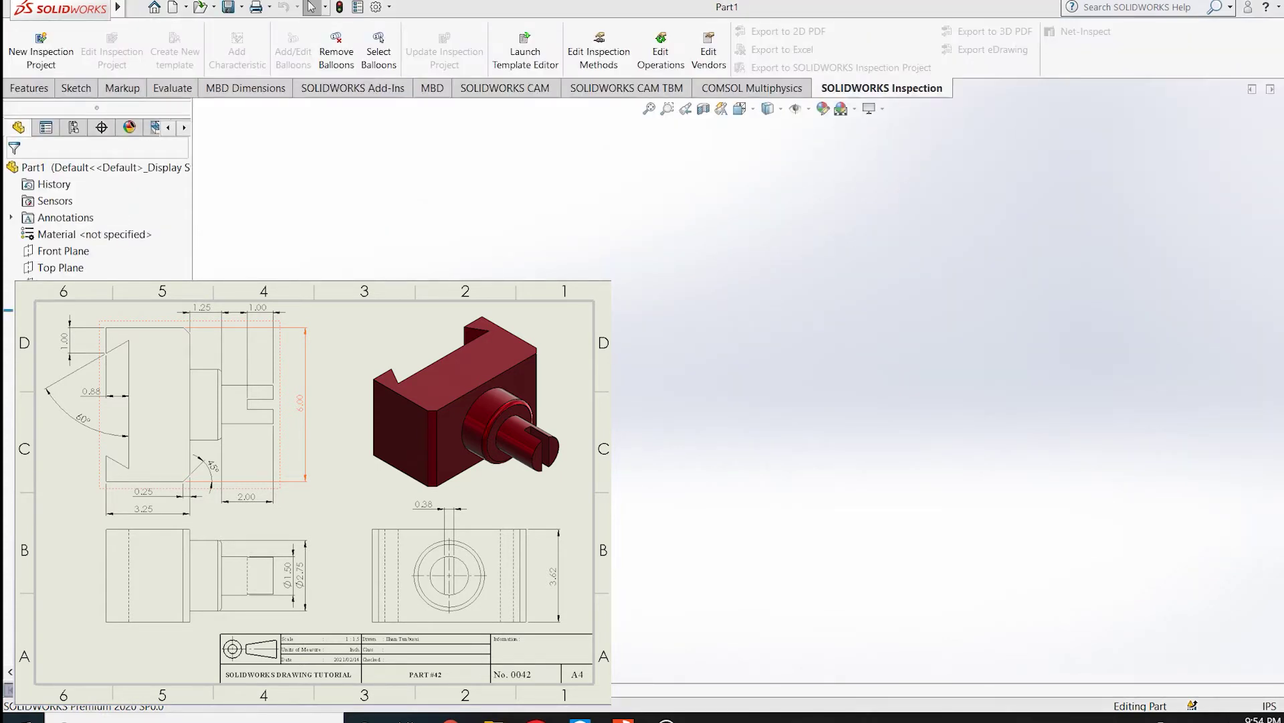
pyautogui.click(77, 87)
pyautogui.click(24, 37)
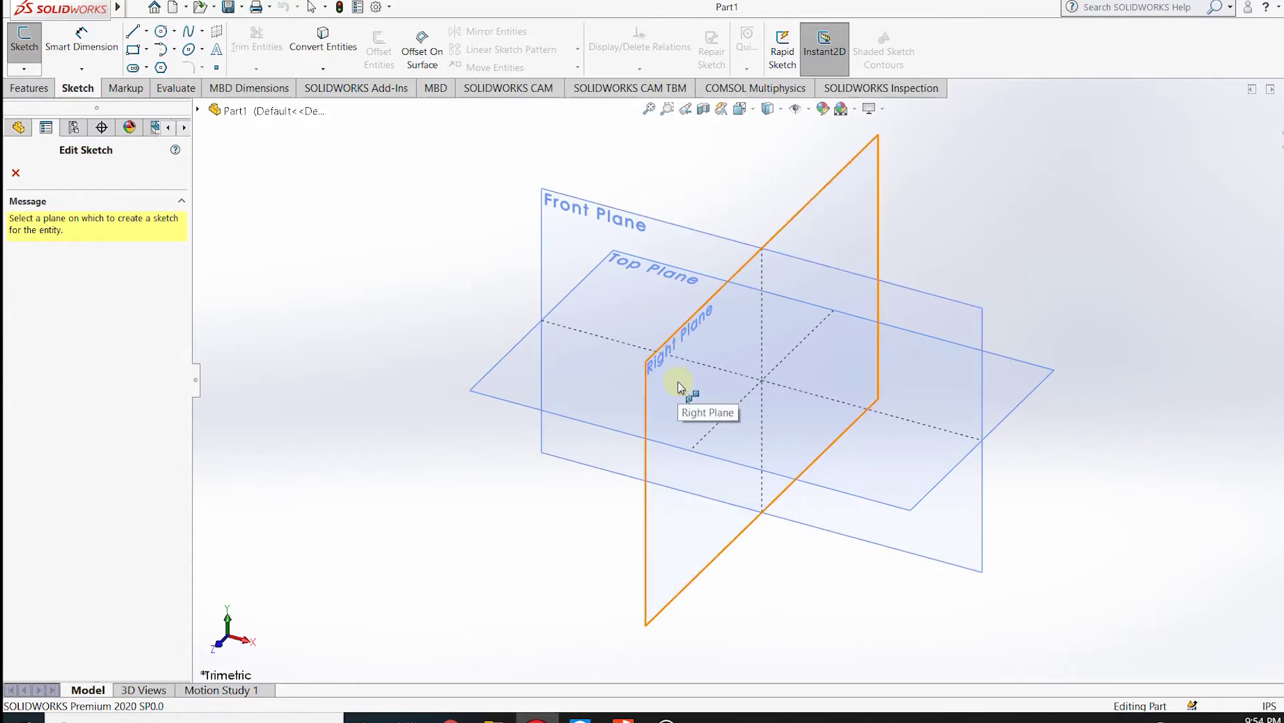
# Step: Draw a center rectangle from the origin on the Top Plane
pyautogui.click(568, 367)
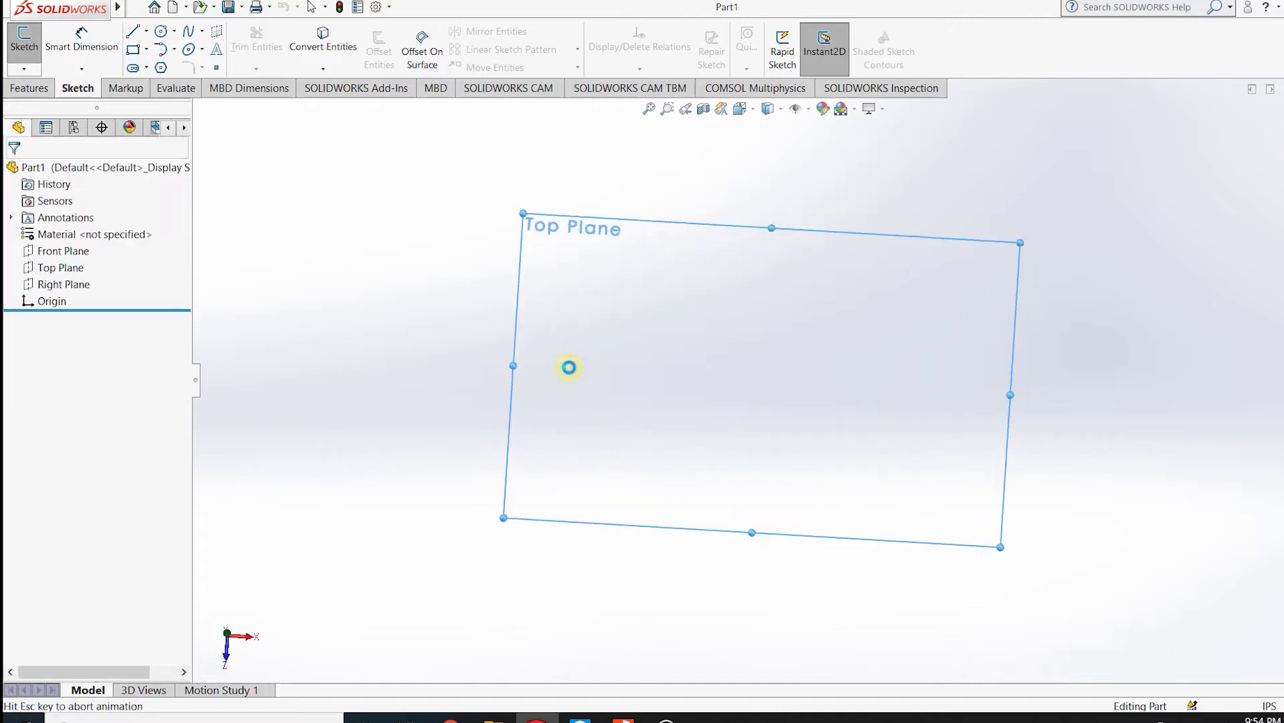
pyautogui.click(145, 51)
pyautogui.click(170, 83)
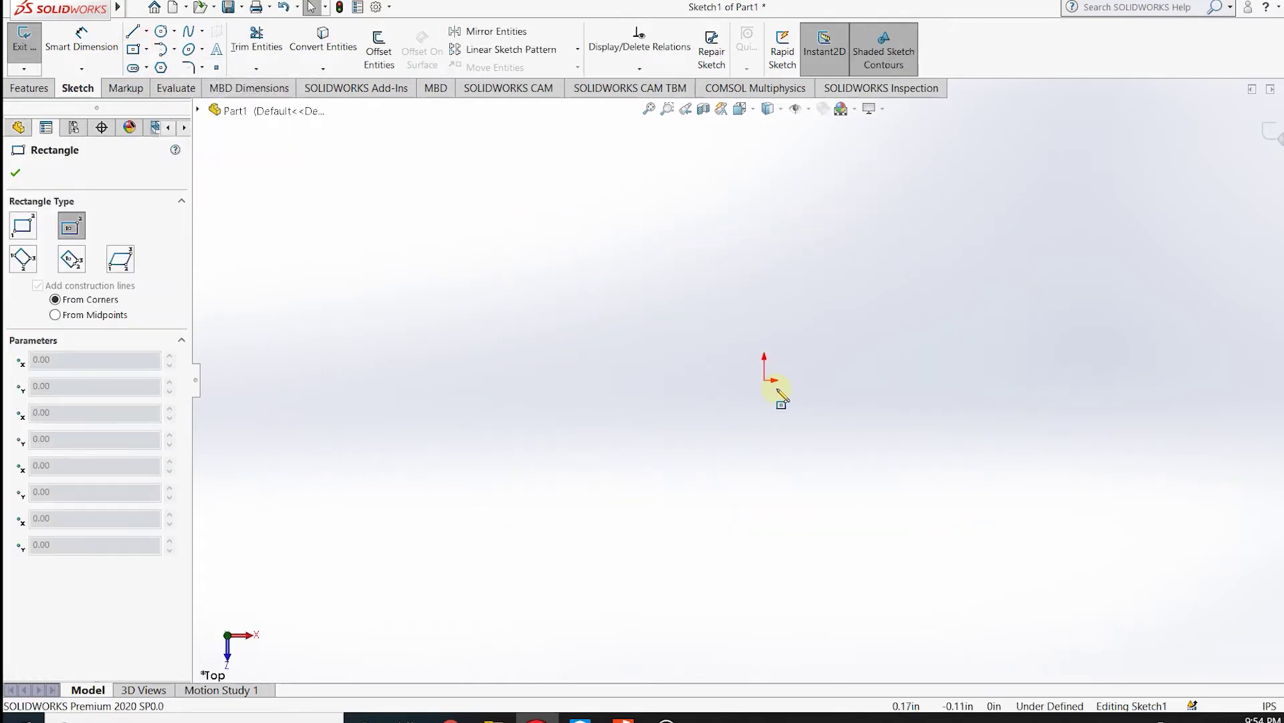
pyautogui.click(765, 380)
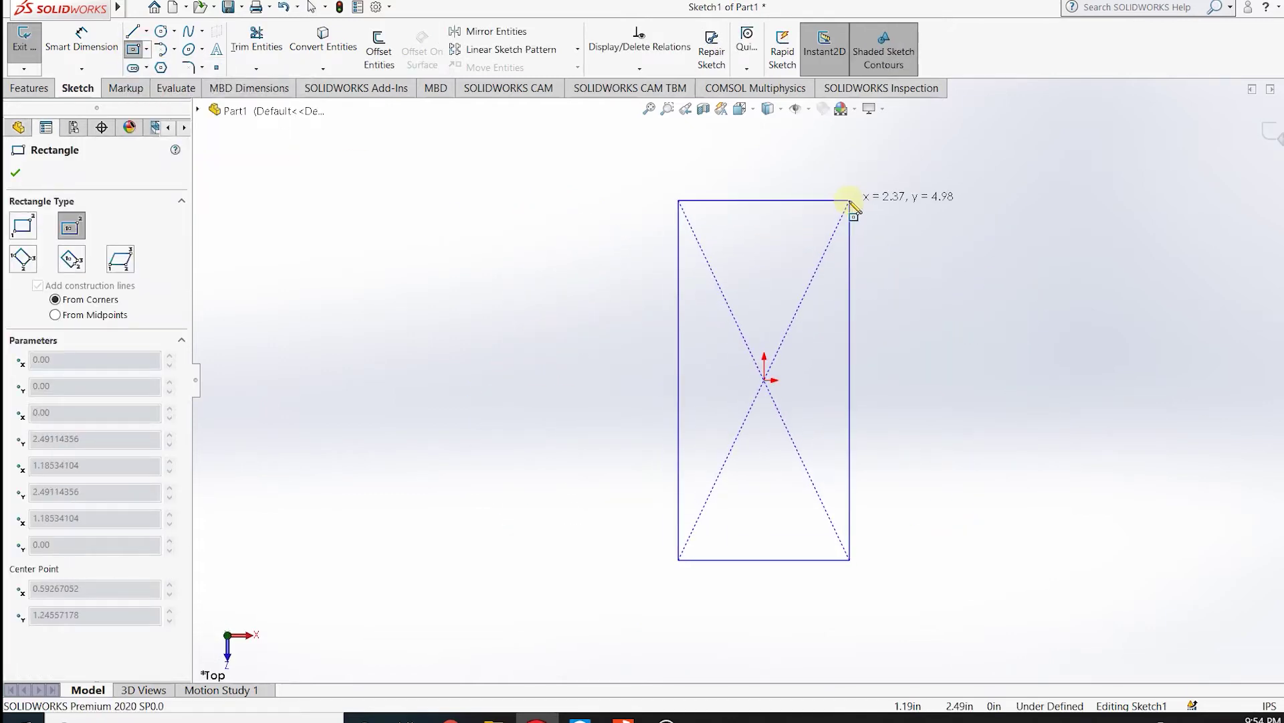
pyautogui.click(840, 199)
# Step: Dimension the rectangle's height to 6.00
pyautogui.press('d')
pyautogui.click(839, 359)
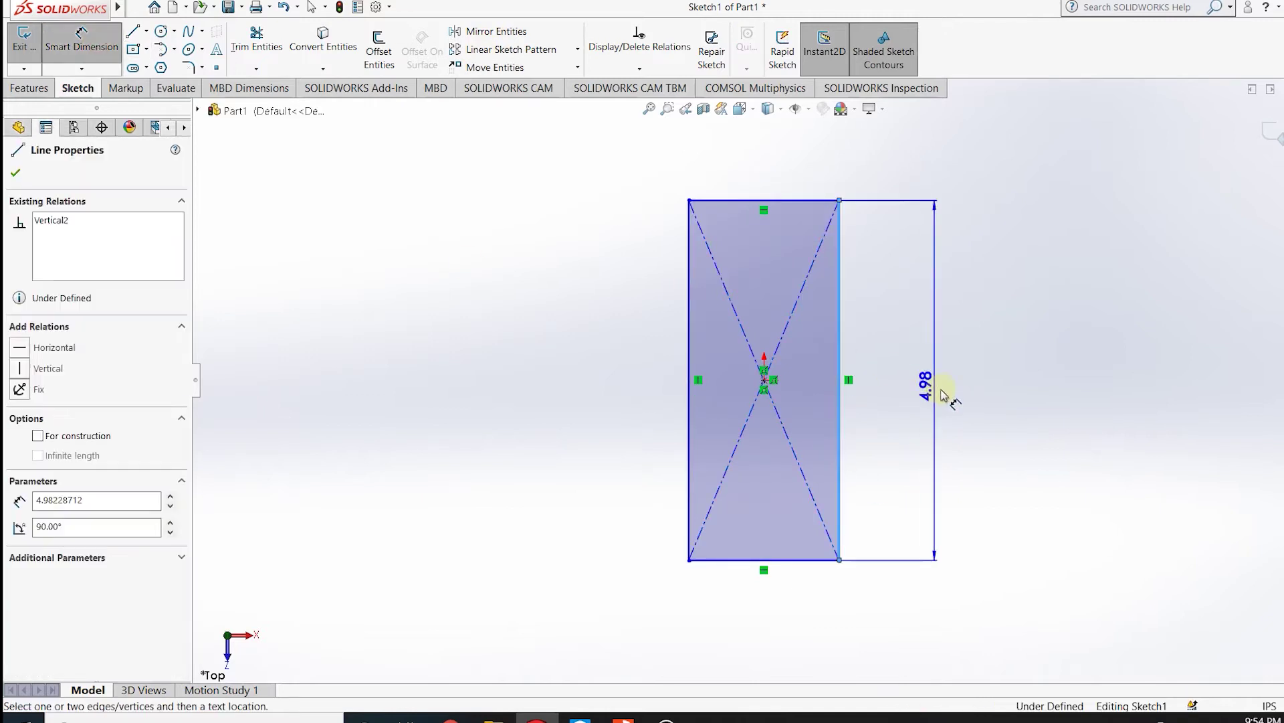
pyautogui.click(970, 388)
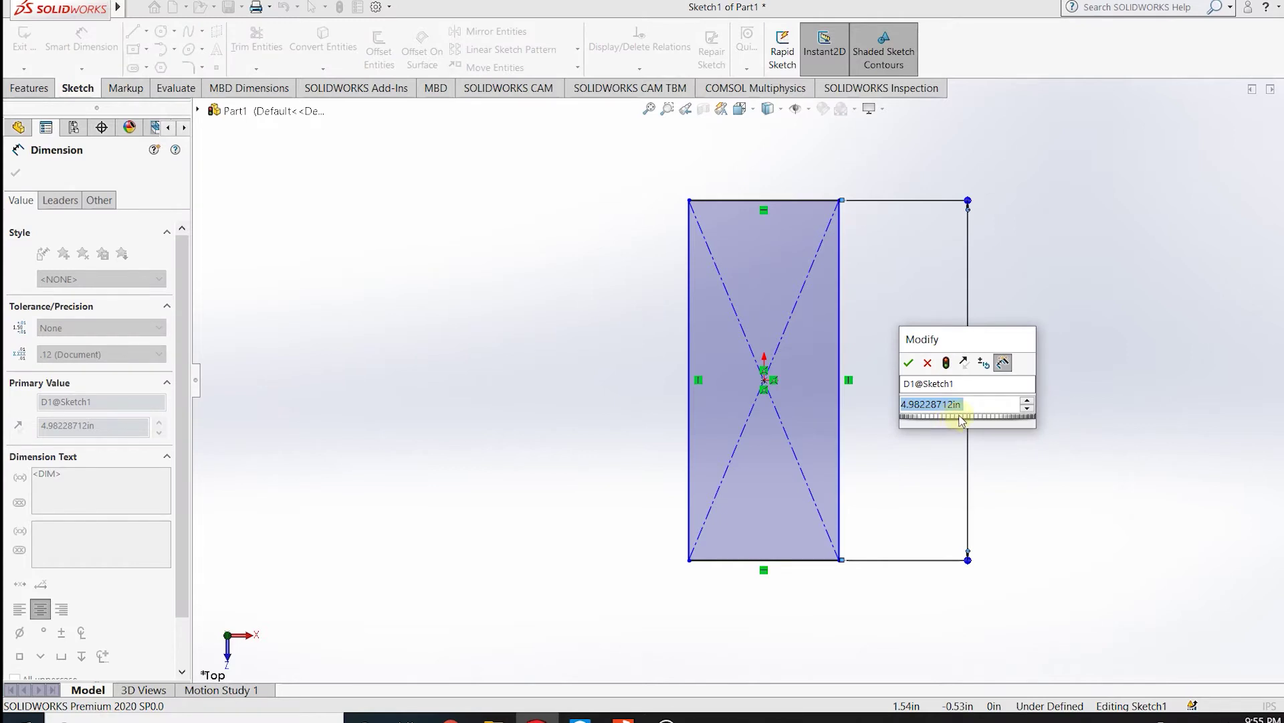
pyautogui.write('3.25')
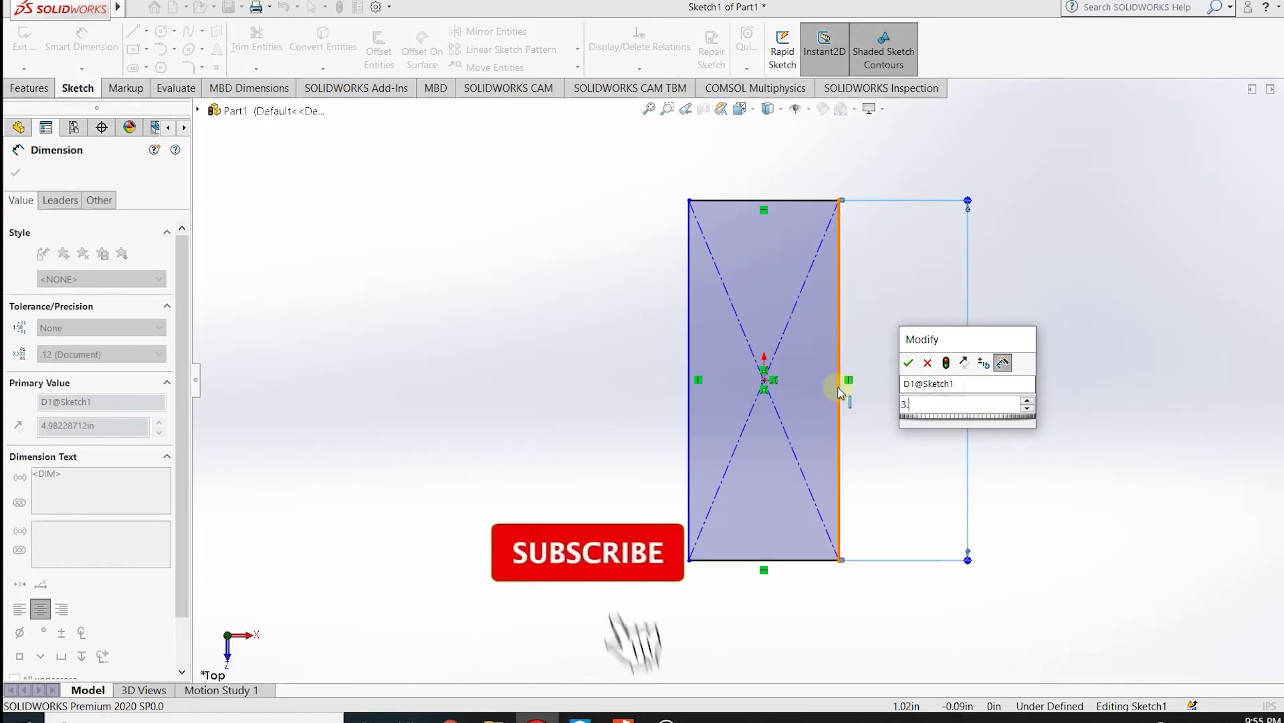
pyautogui.press('Return')
pyautogui.click(791, 560)
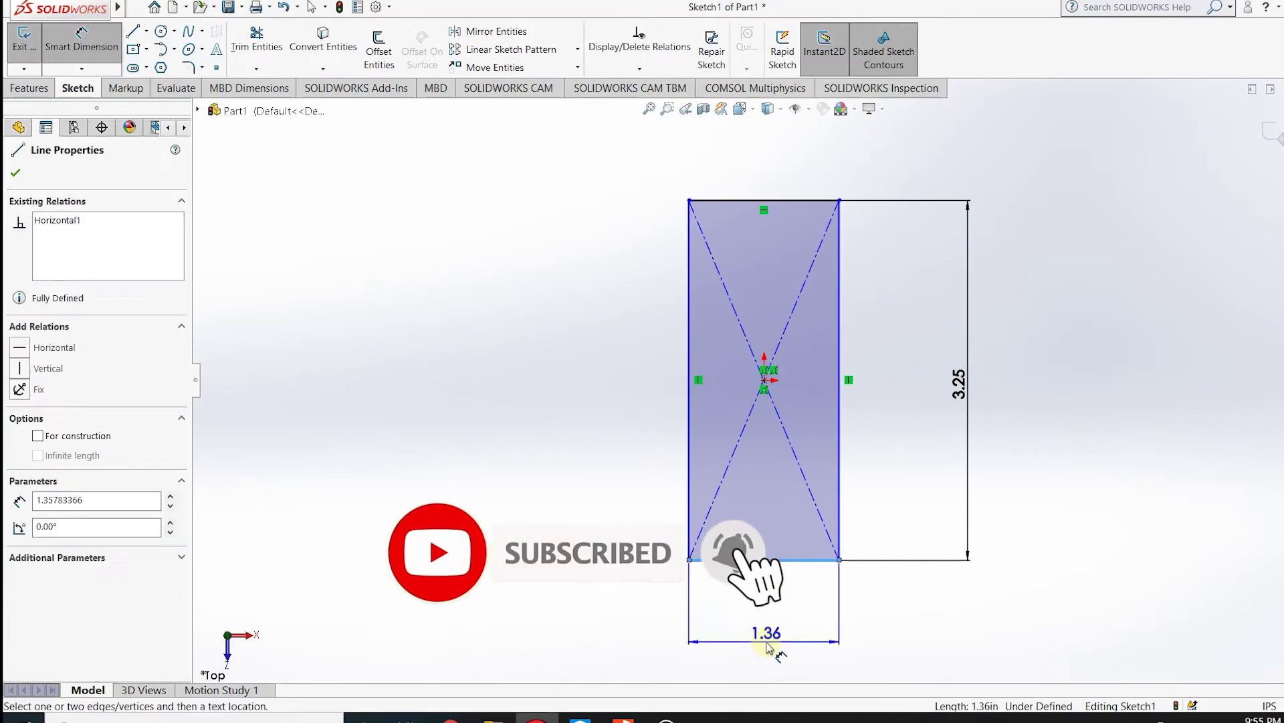
pyautogui.press('Escape')
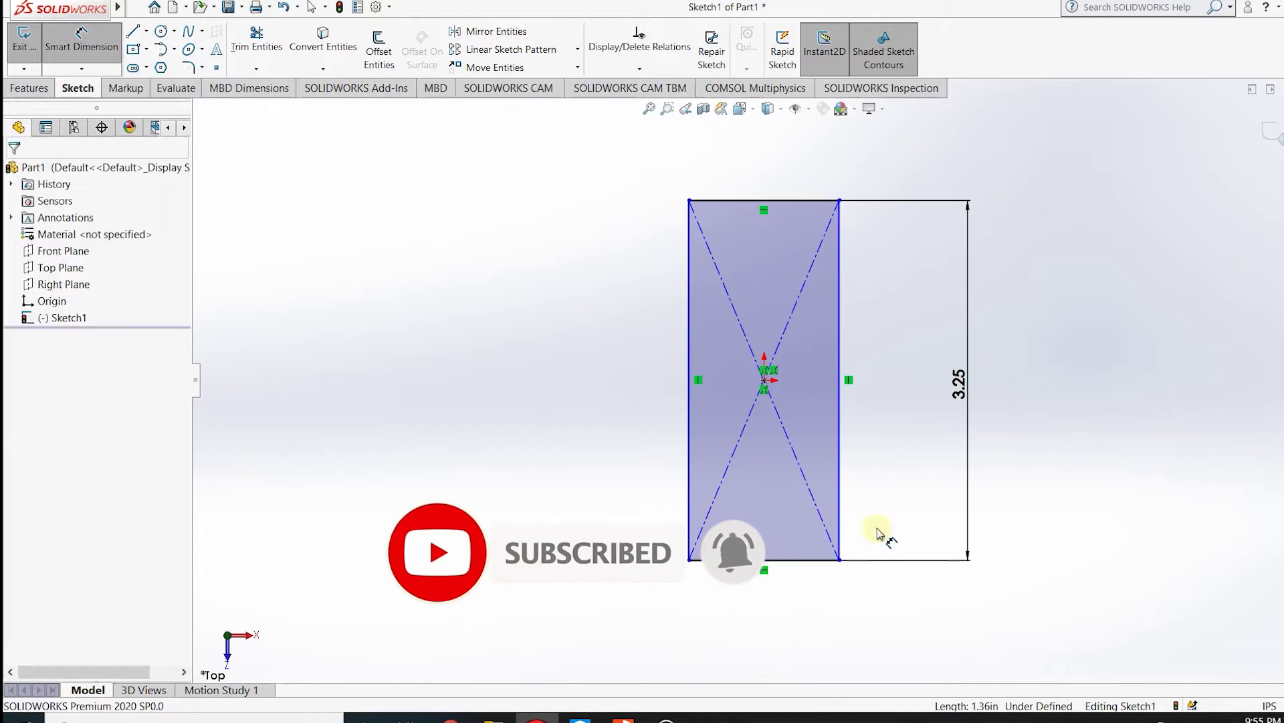
pyautogui.doubleClick(961, 393)
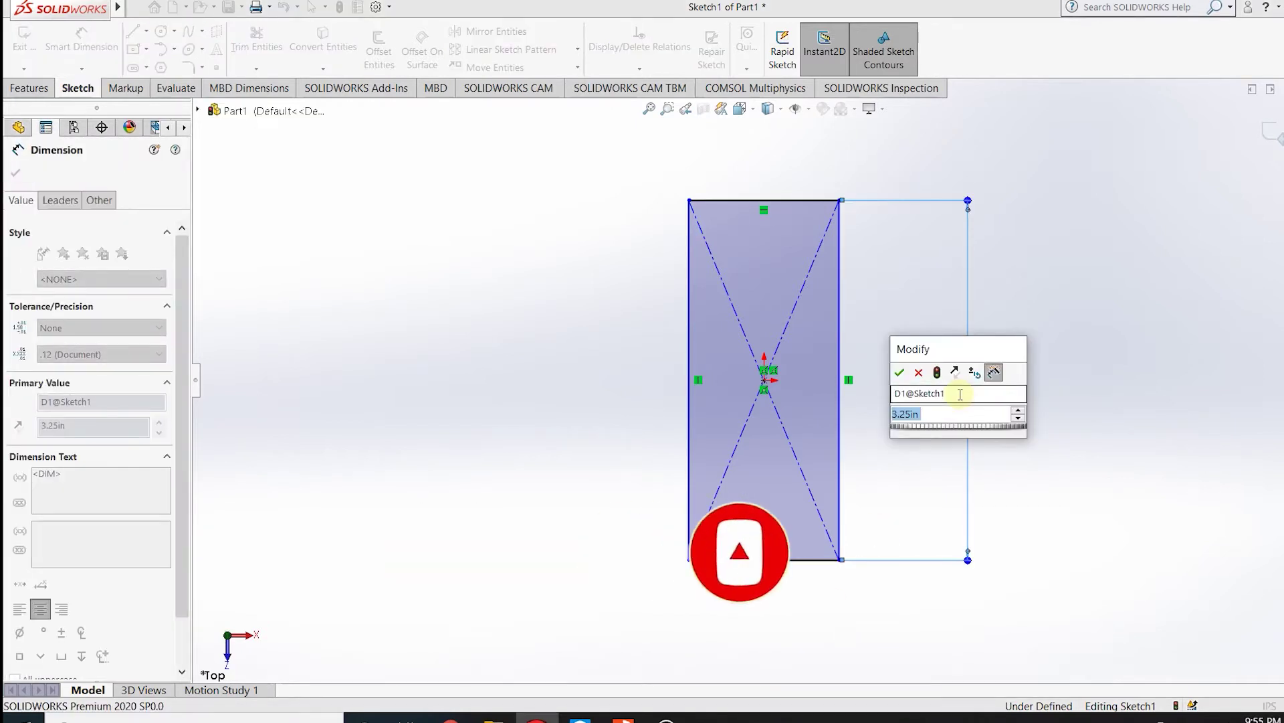
pyautogui.write('6')
pyautogui.press('Return')
# Step: Dimension the rectangle's width to 3.25
pyautogui.click(766, 513)
pyautogui.click(762, 574)
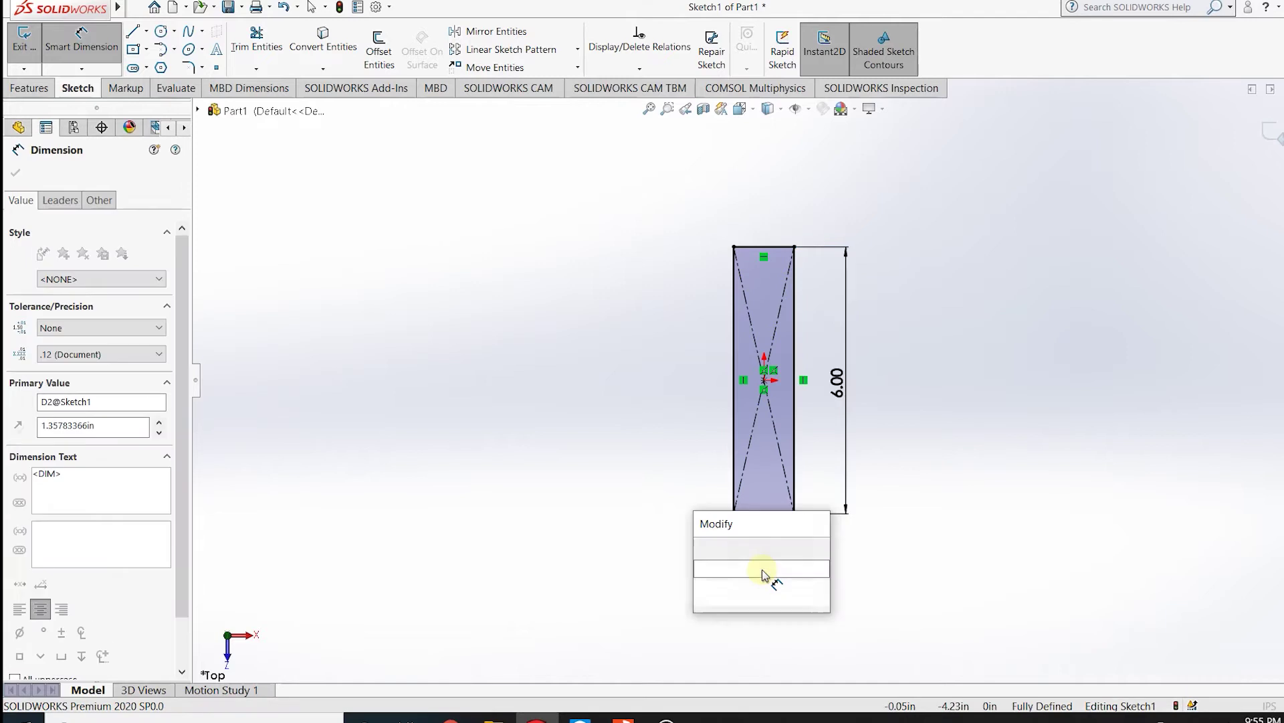
pyautogui.write('3.25')
pyautogui.press('Return')
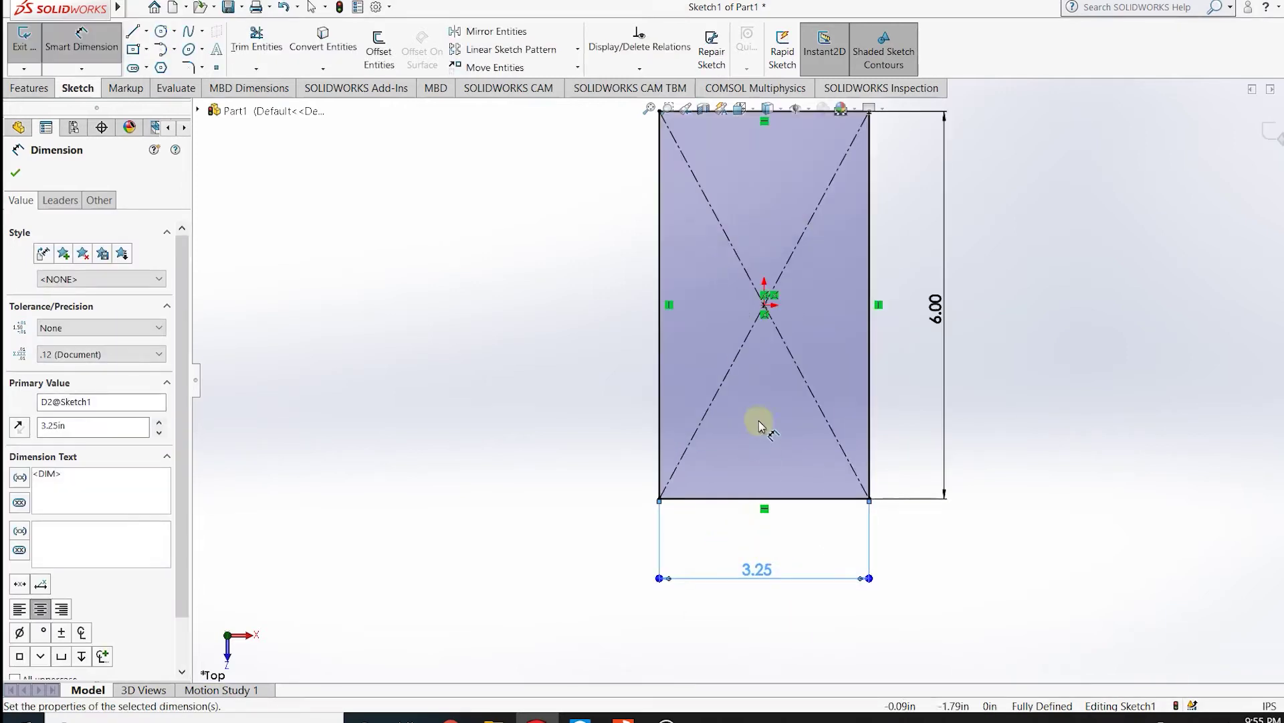
# Step: Draw a small center rectangle on the big rectangle's left-edge midpoint
pyautogui.click(134, 50)
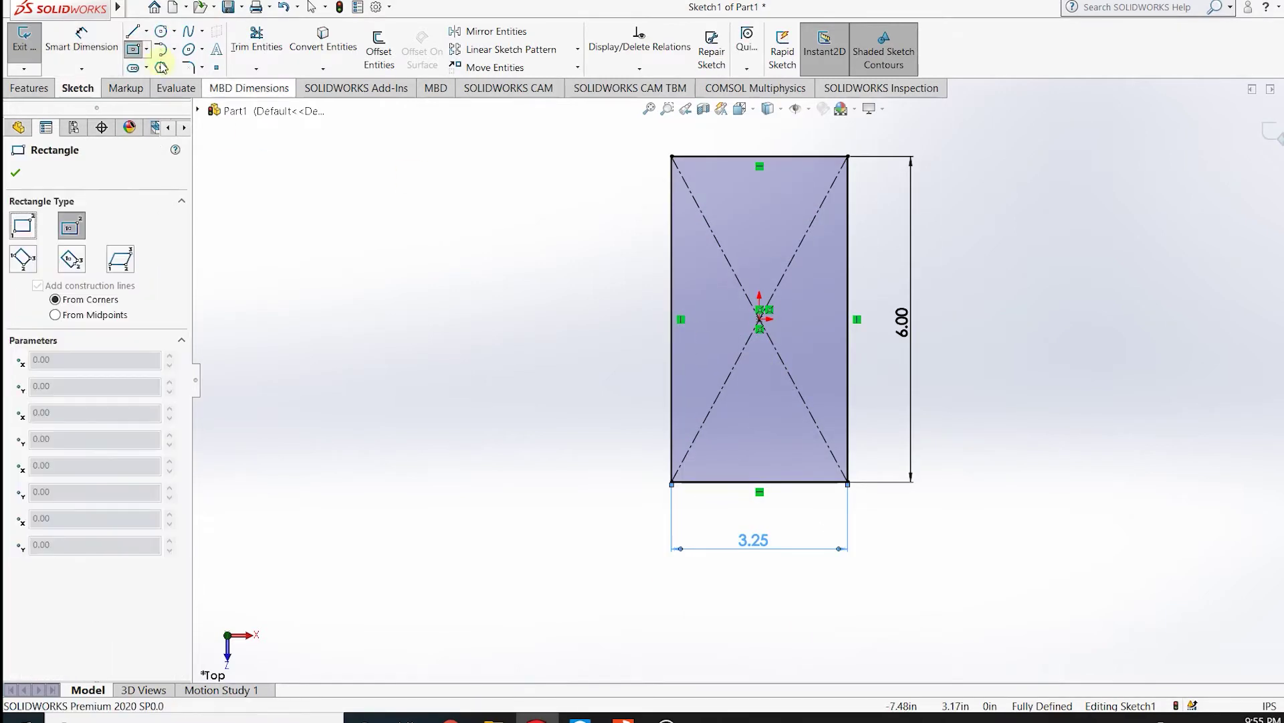
pyautogui.click(671, 319)
pyautogui.click(657, 213)
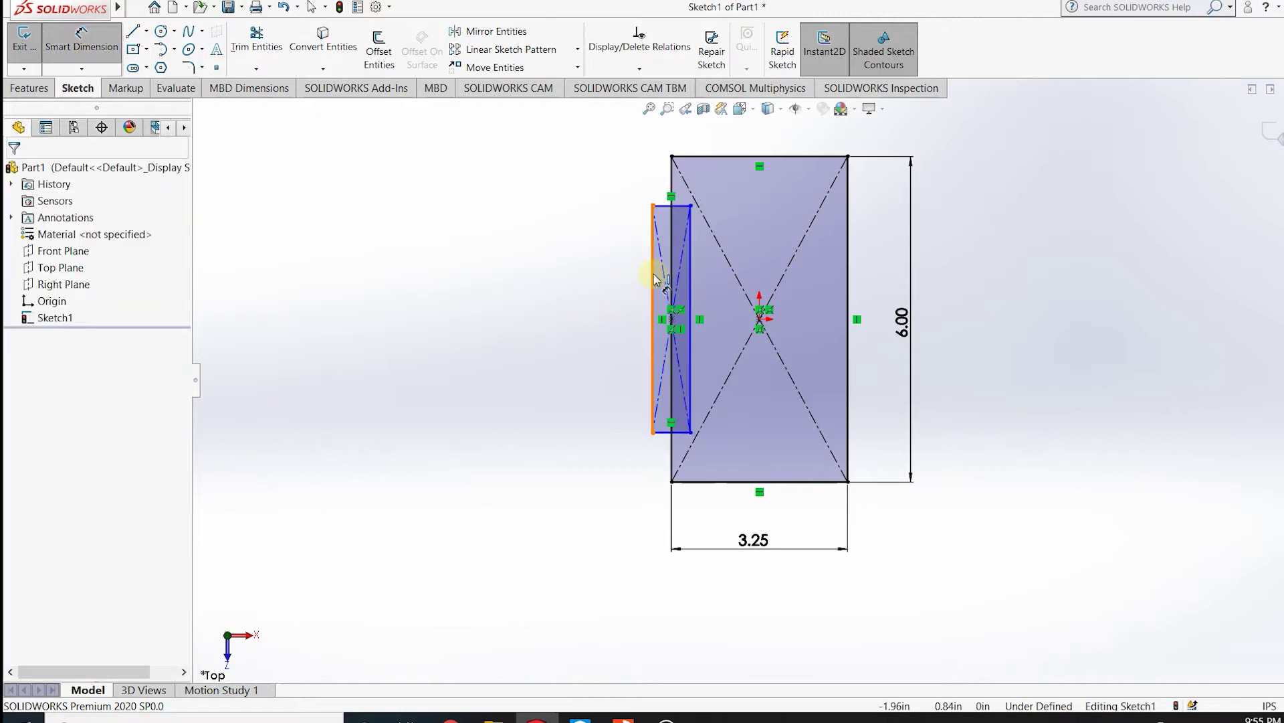
pyautogui.click(653, 314)
pyautogui.click(532, 318)
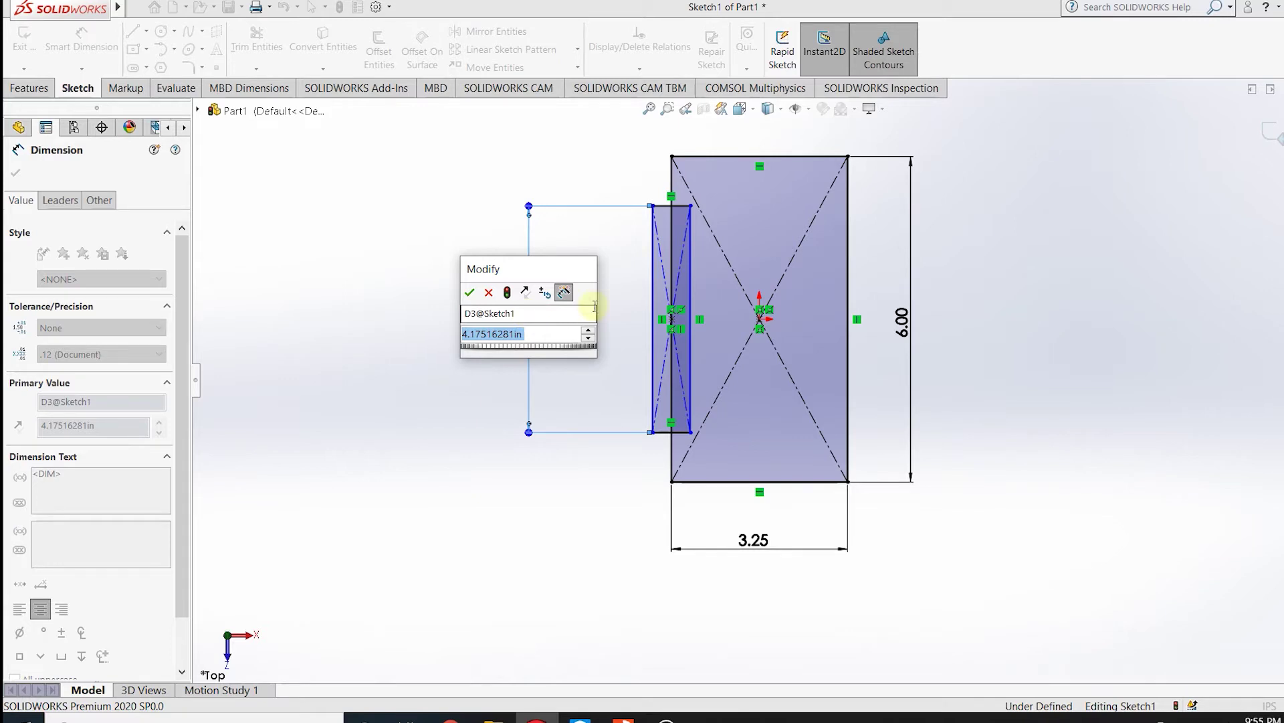
pyautogui.press('Return')
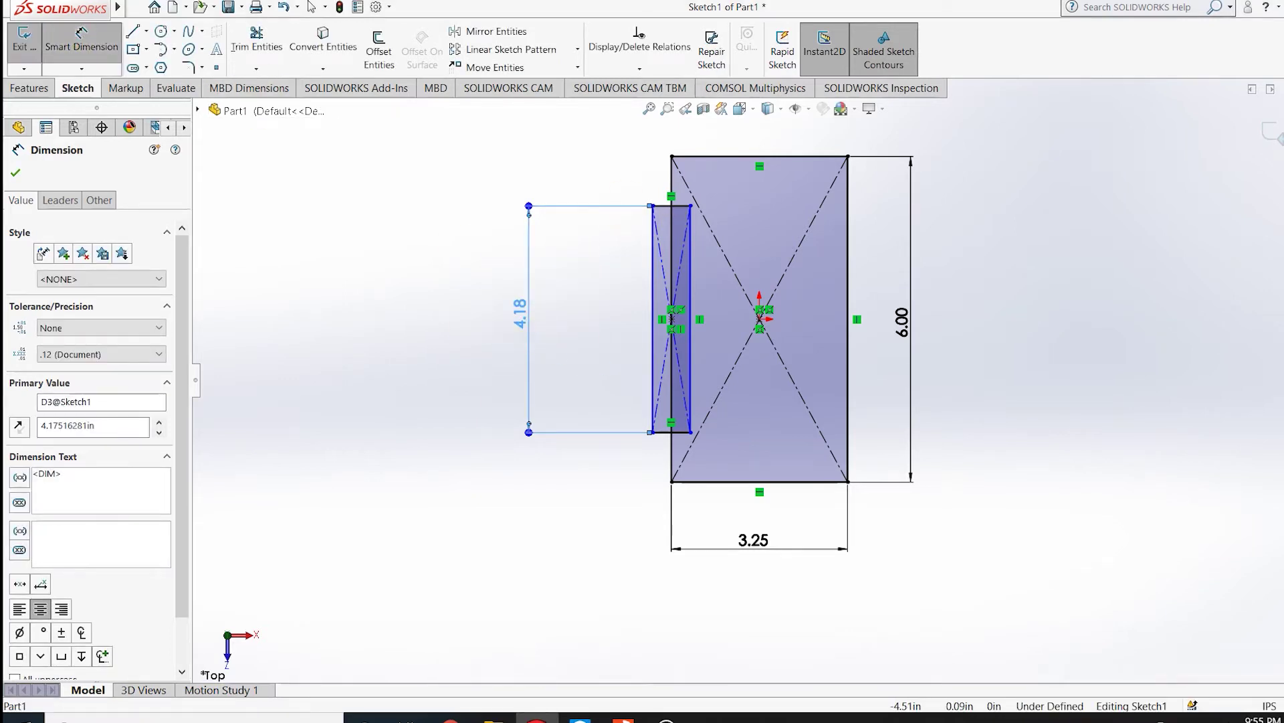
pyautogui.press('Delete')
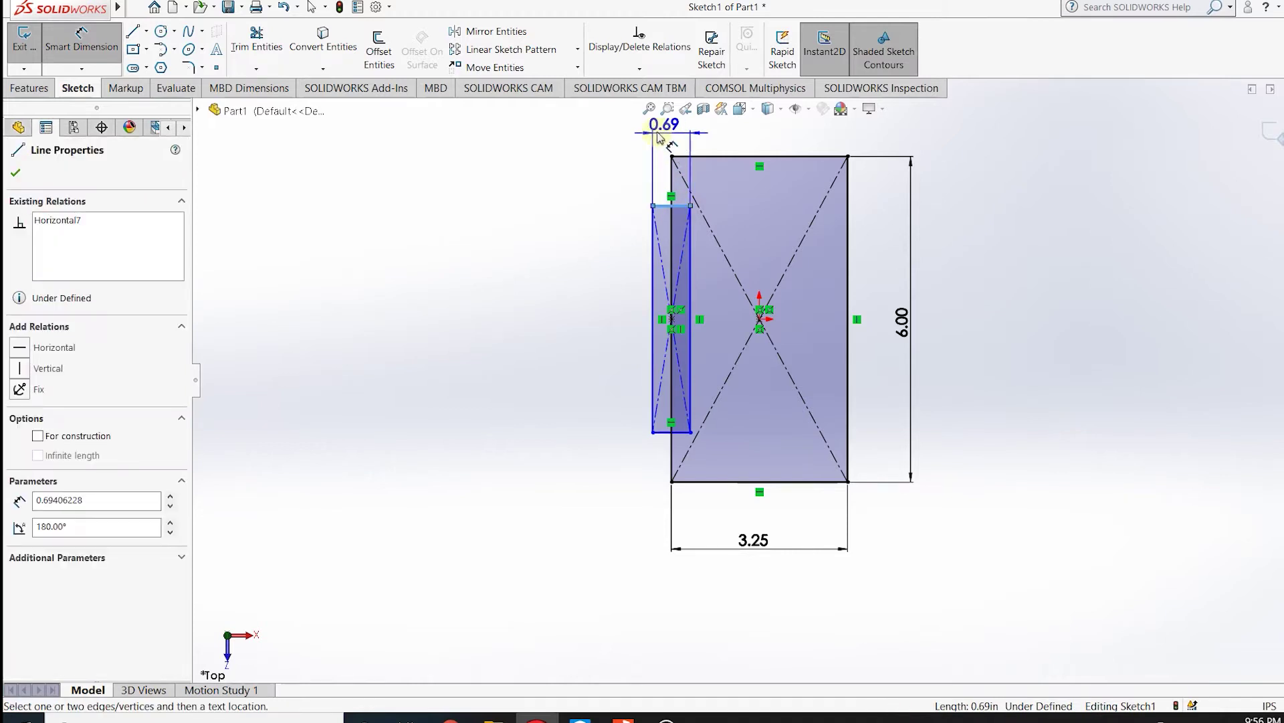
# Step: Dimension the small rectangle 0.88 wide and 1.00 below the big rectangle's top
pyautogui.click(627, 133)
pyautogui.write('0.88')
pyautogui.press('Return')
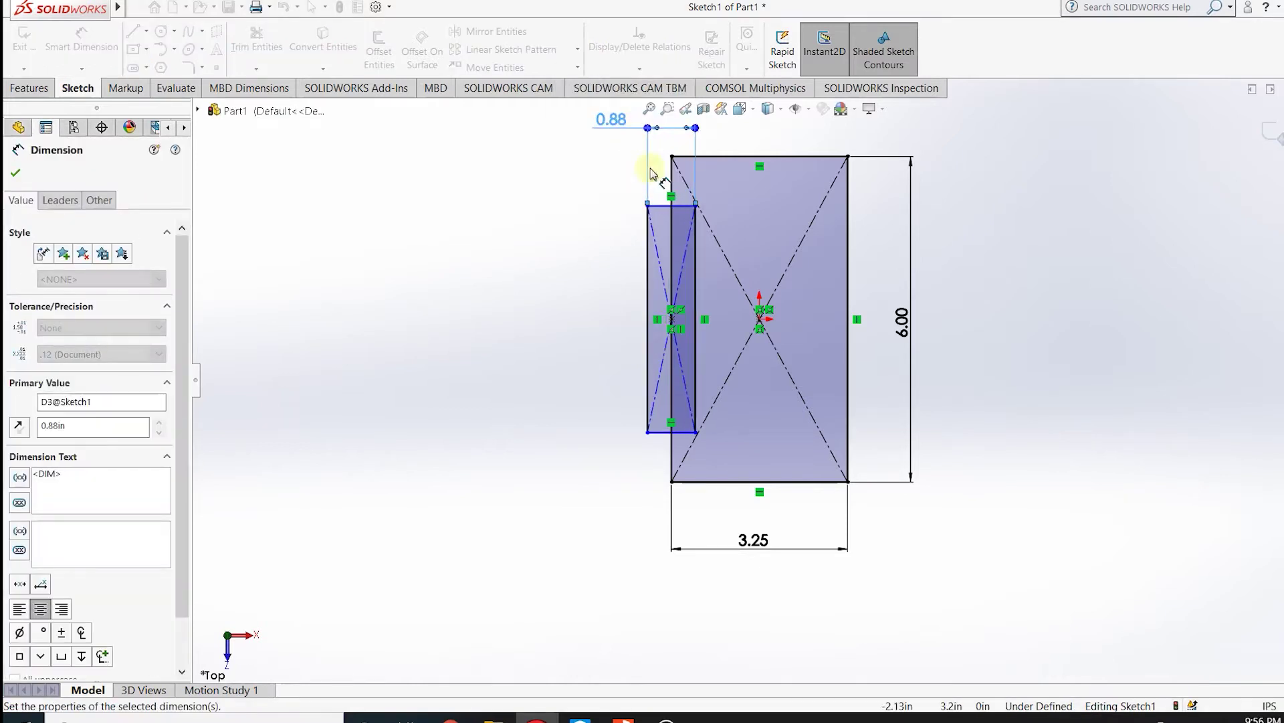
pyautogui.scroll(-2, 749, 190)
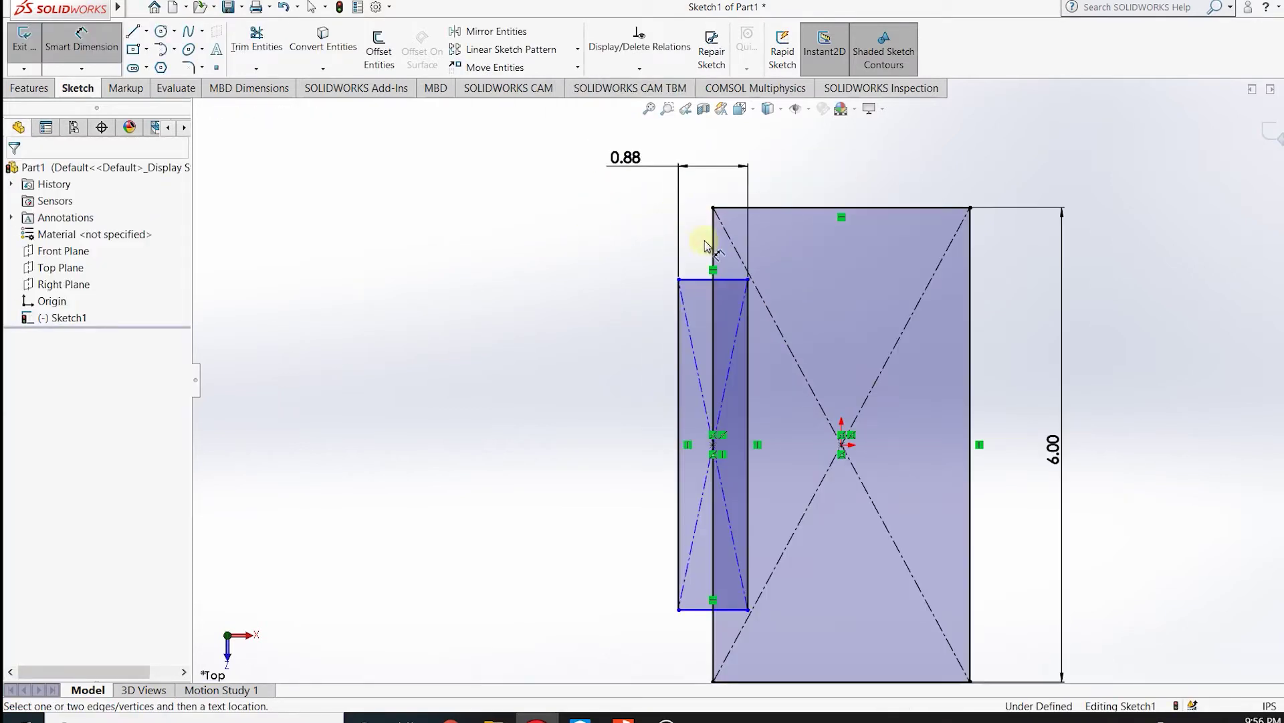
pyautogui.click(752, 280)
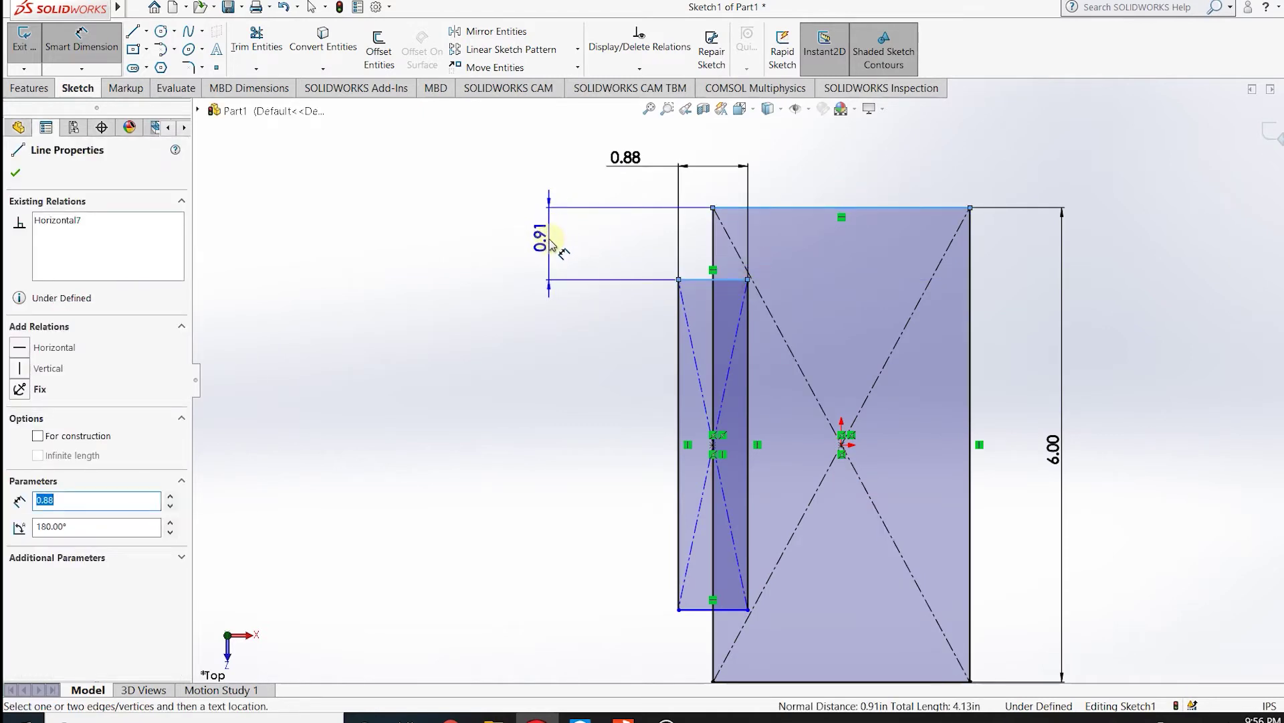
pyautogui.click(550, 242)
pyautogui.write('1')
pyautogui.press('Return')
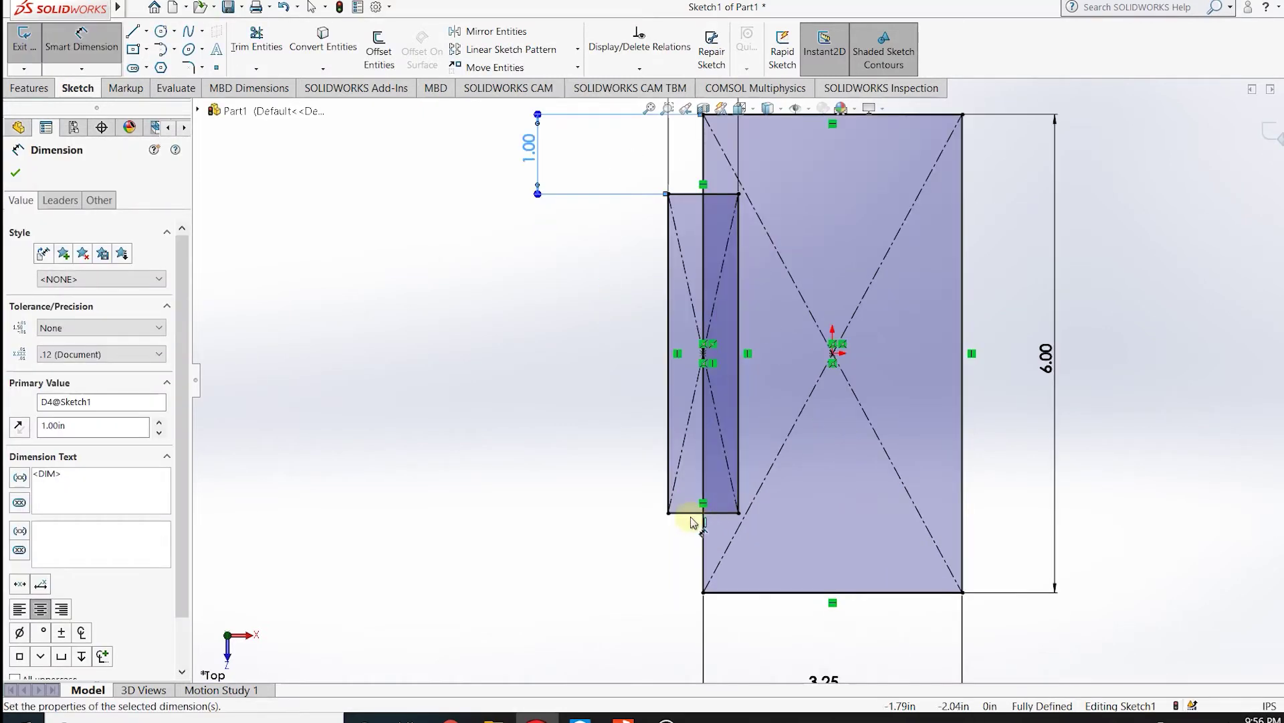
pyautogui.click(692, 515)
pyautogui.press('Escape')
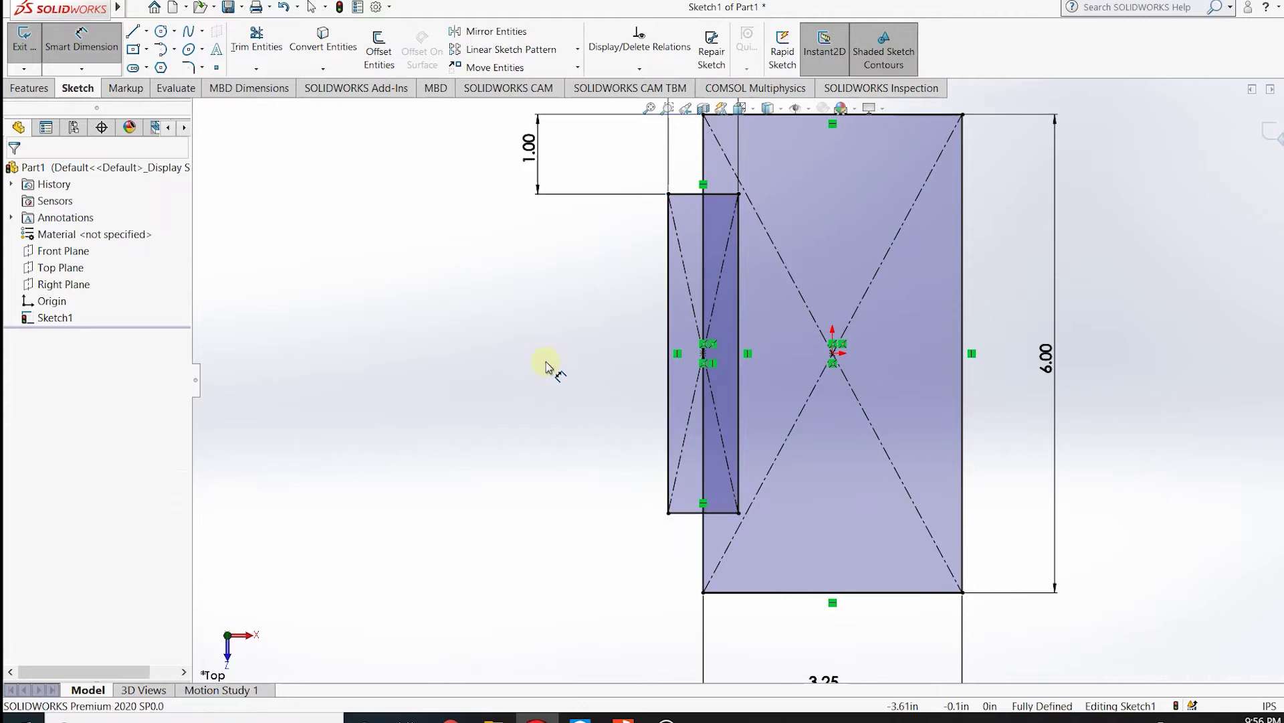
pyautogui.scroll(2, 669, 362)
# Step: Draw a slanted notch line from the small rectangle's corner and a horizontal centreline through the origin
pyautogui.press('l')
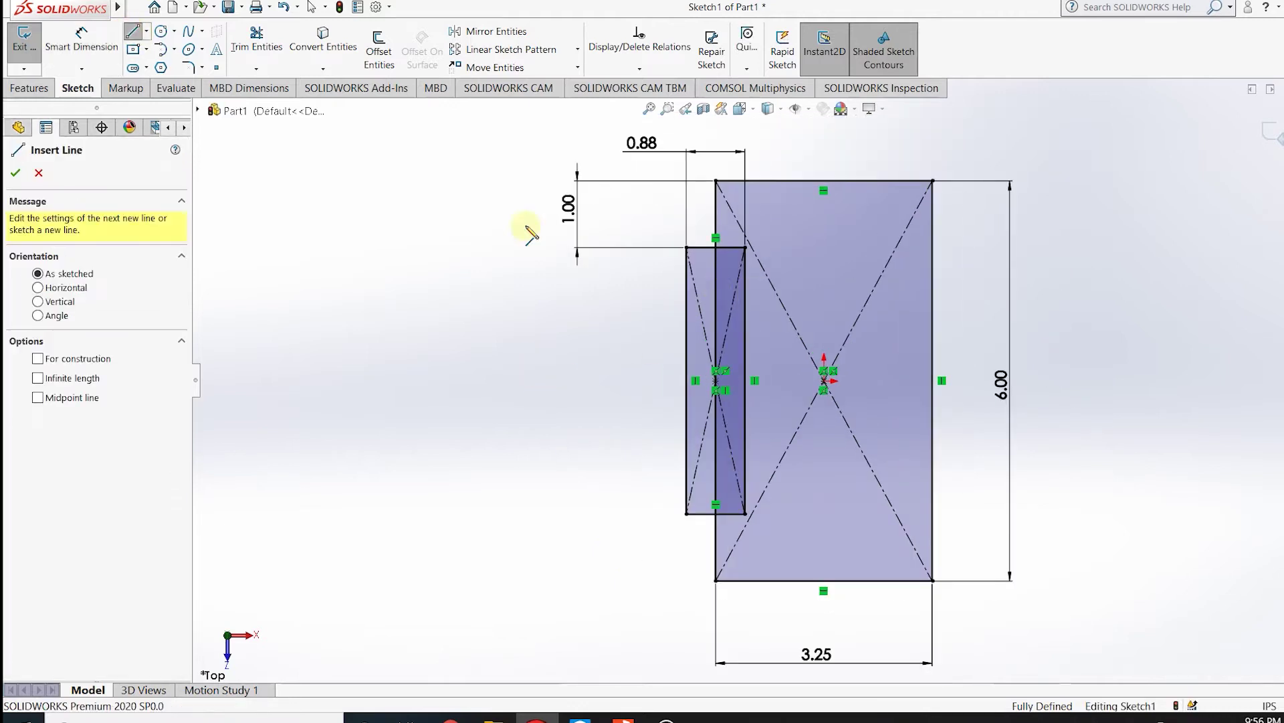
pyautogui.click(716, 247)
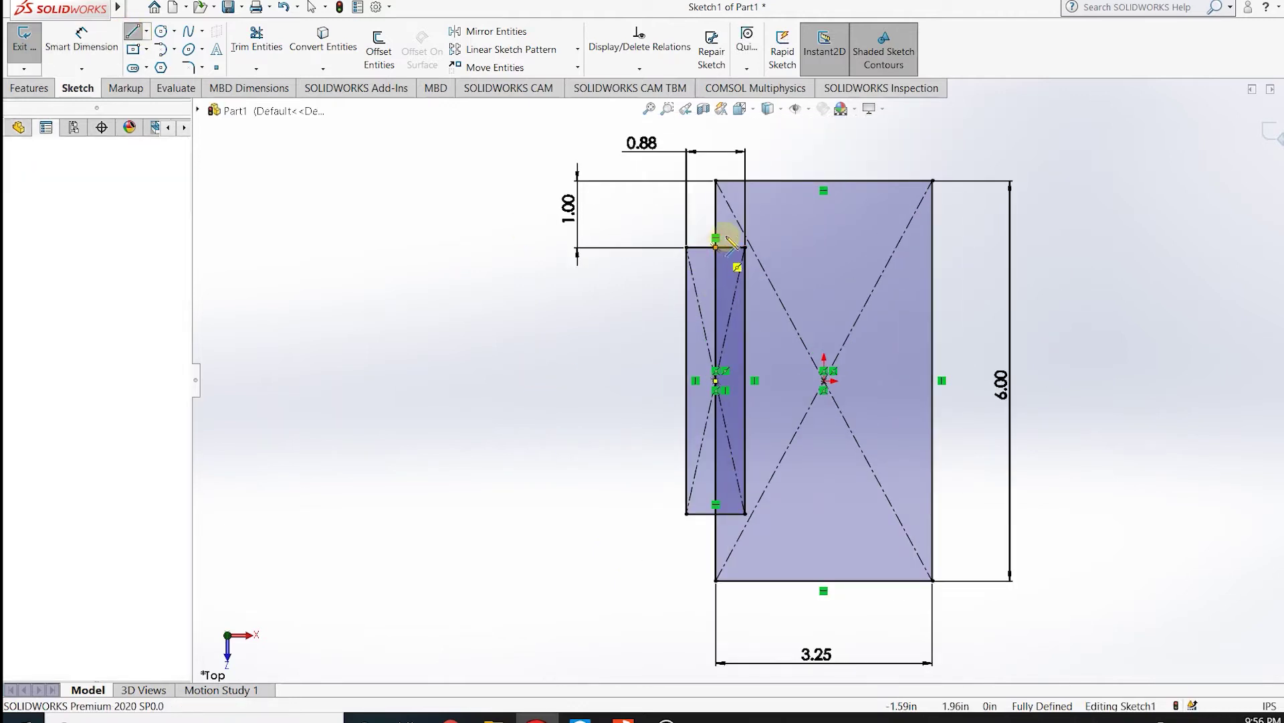
pyautogui.doubleClick(763, 202)
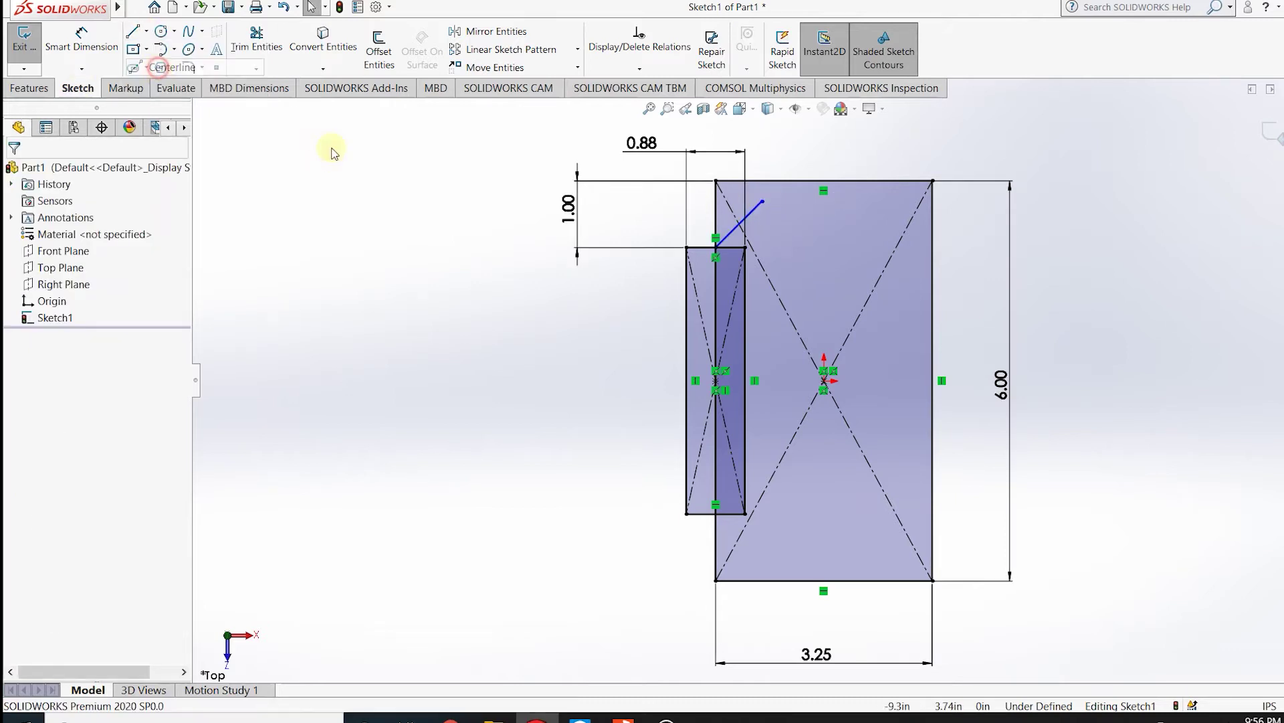
pyautogui.click(640, 381)
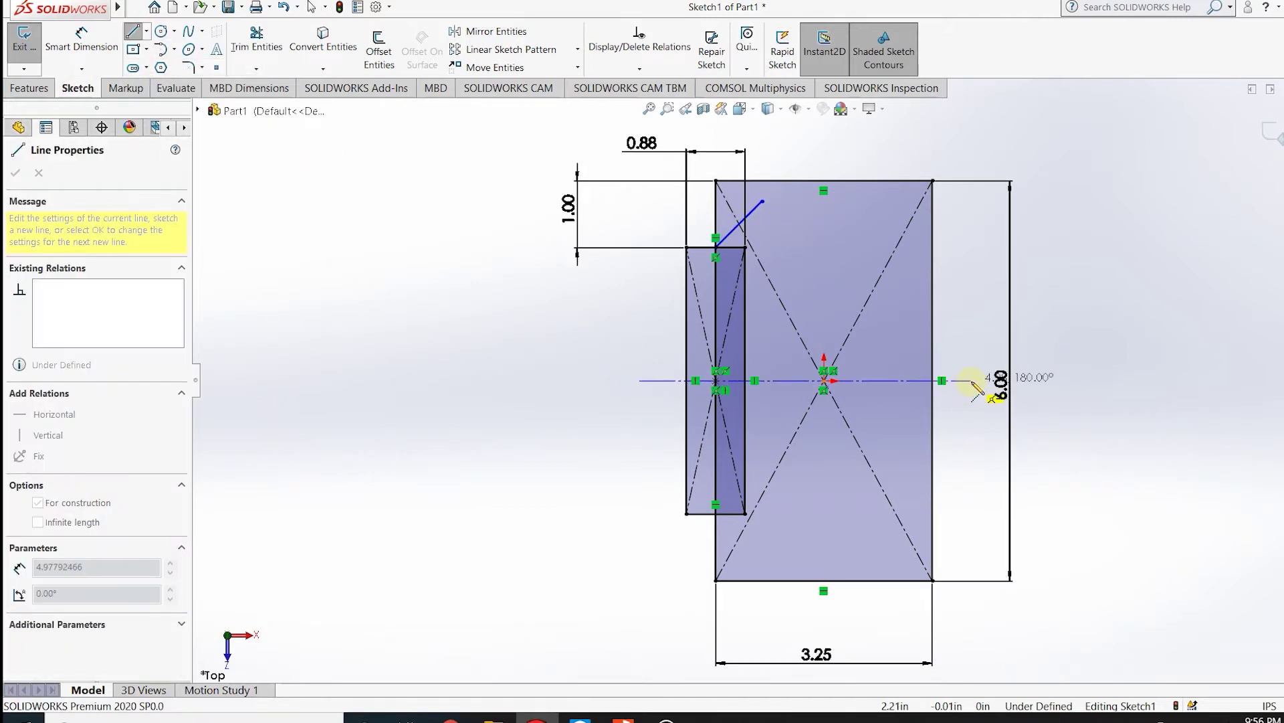
pyautogui.doubleClick(972, 381)
pyautogui.click(81, 40)
# Step: Dimension the slanted line at 60° to the vertical edge
pyautogui.click(733, 224)
pyautogui.click(716, 208)
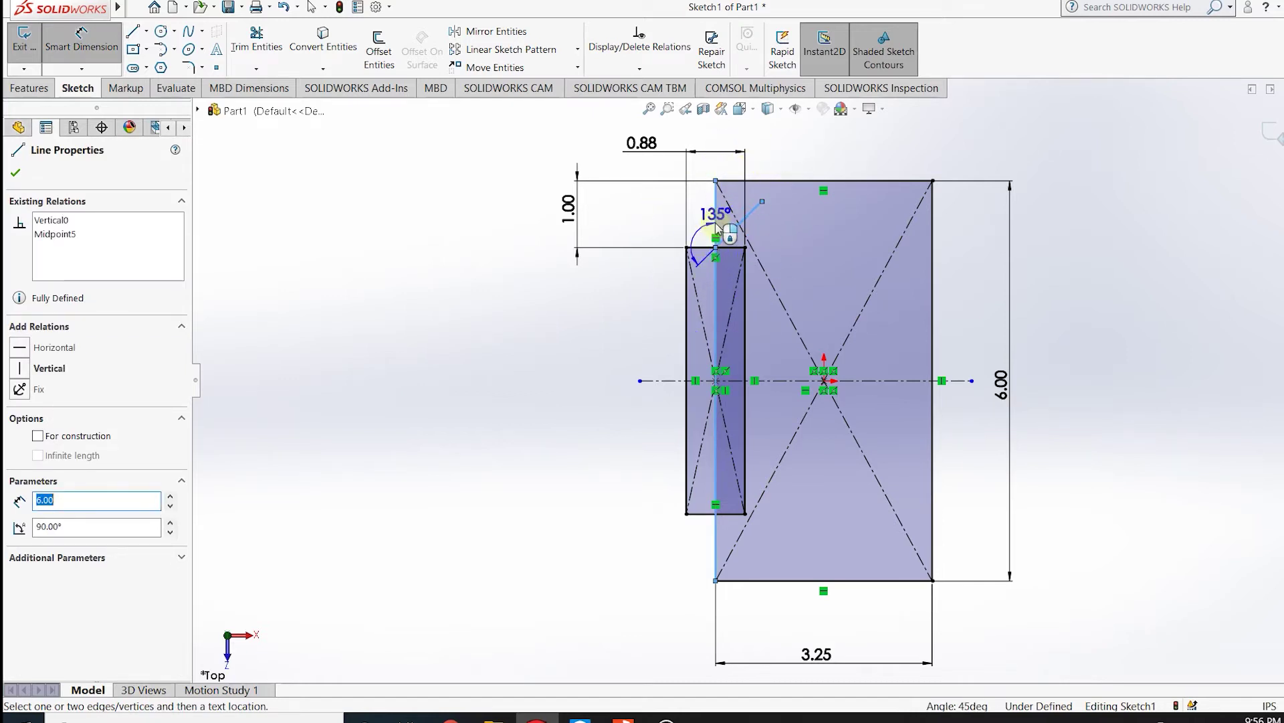
pyautogui.press('Escape')
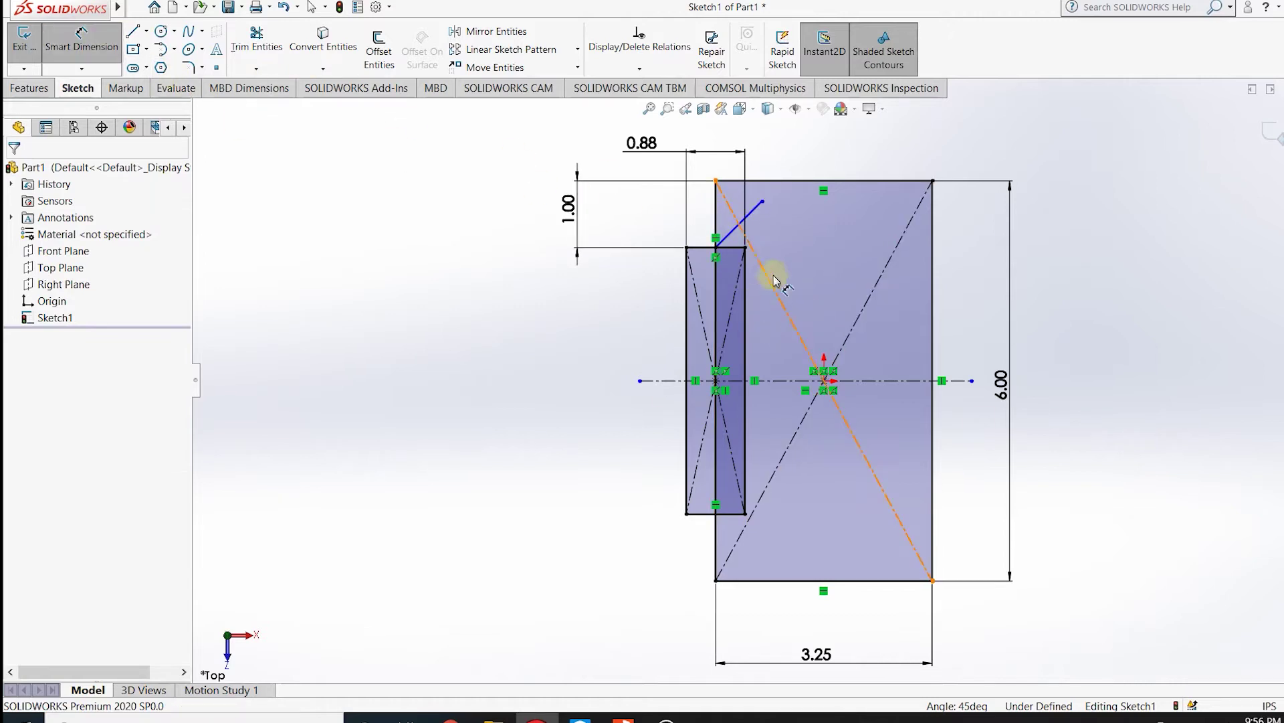
pyautogui.click(755, 235)
pyautogui.click(716, 301)
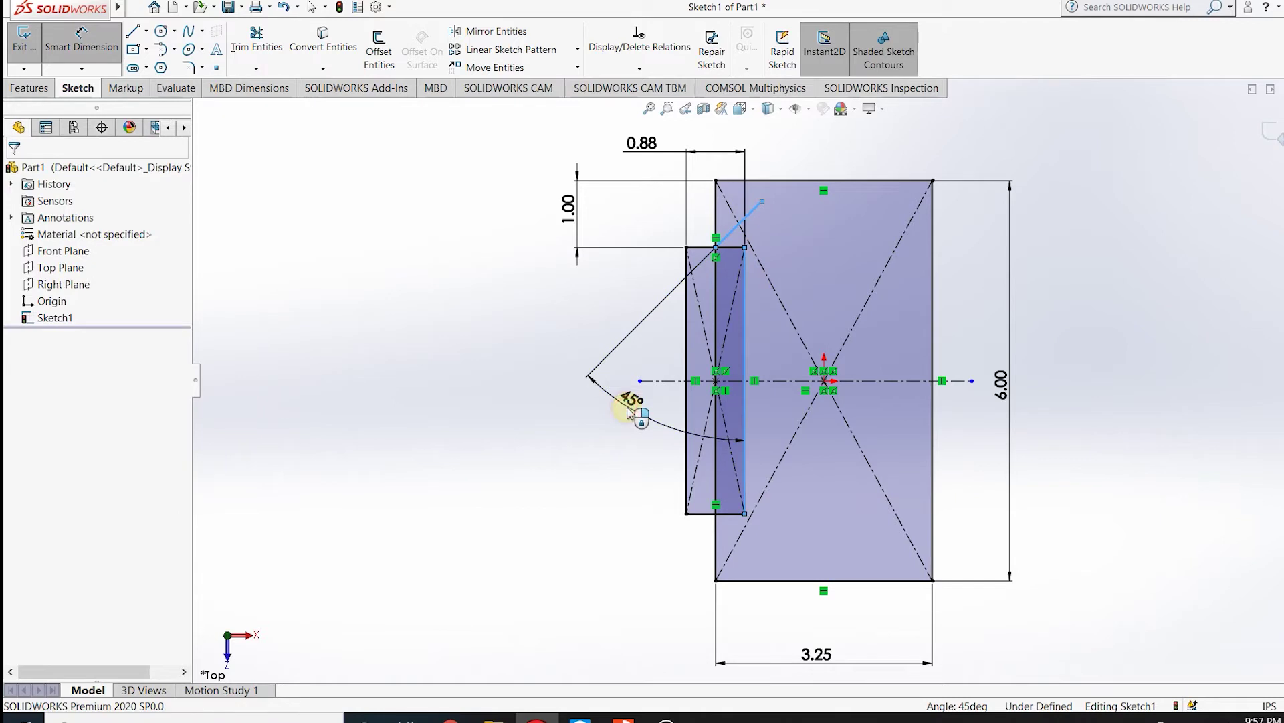
pyautogui.click(629, 405)
pyautogui.write('60')
pyautogui.press('Return')
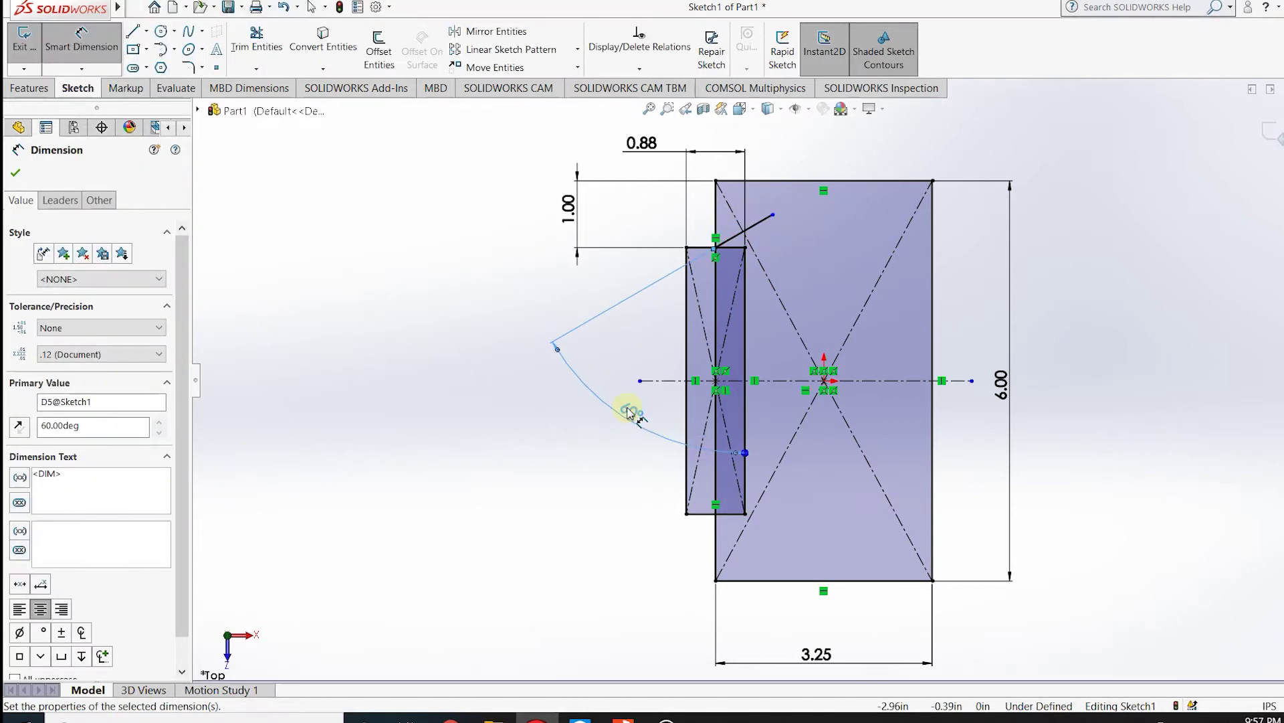
pyautogui.scroll(-3, 729, 247)
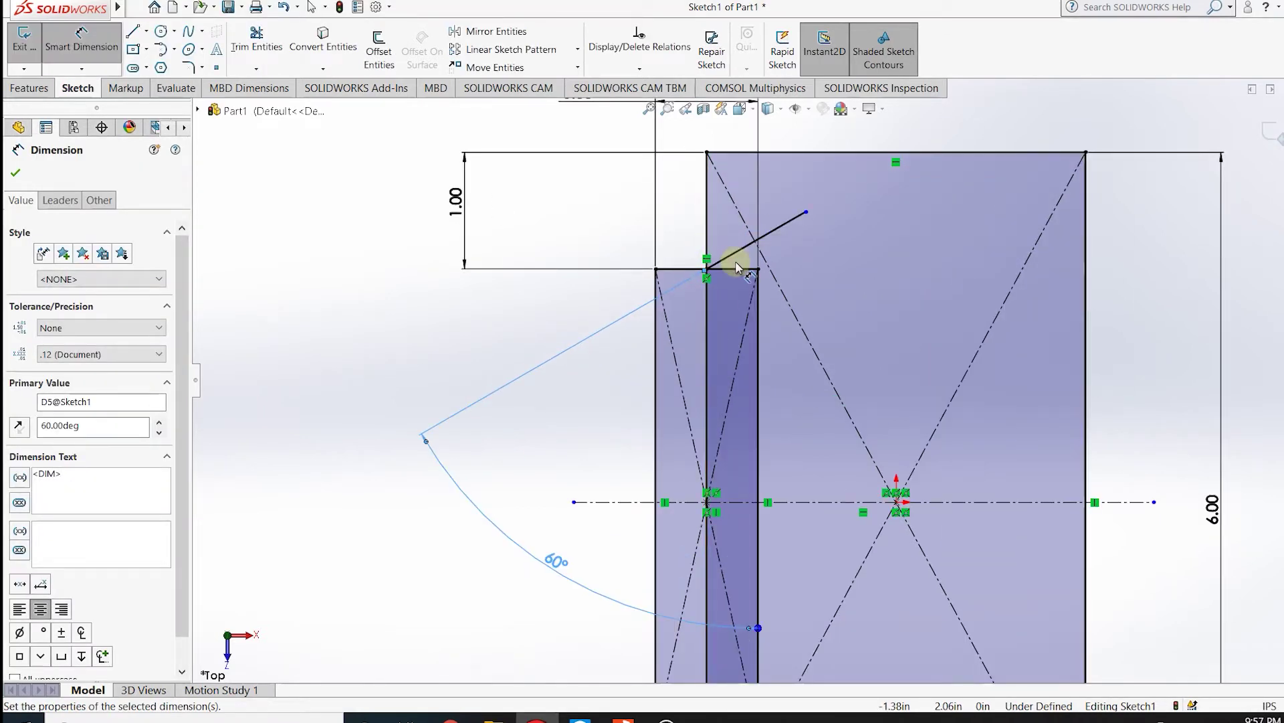
pyautogui.scroll(2, 761, 333)
pyautogui.scroll(2, 733, 261)
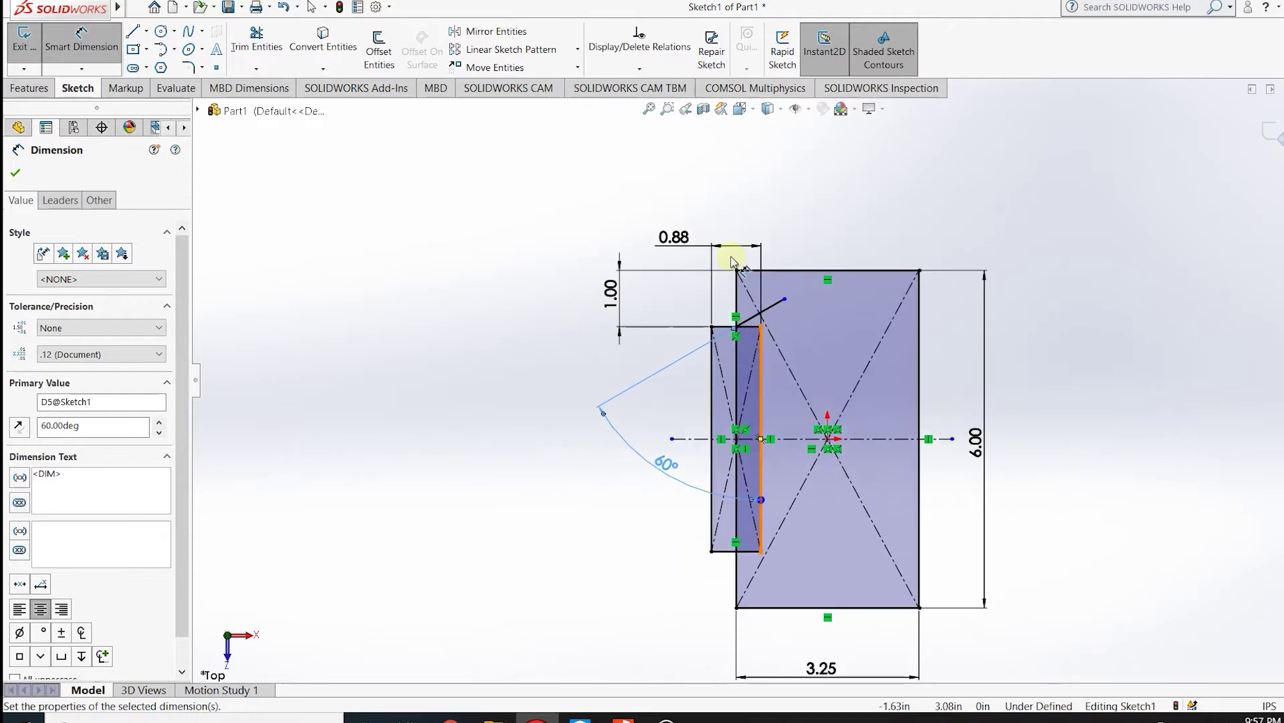
pyautogui.press('Escape')
# Step: Replace the 0.88 dimension with a 0.88 spacing between the inner vertical line and the left edge
pyautogui.press('Return')
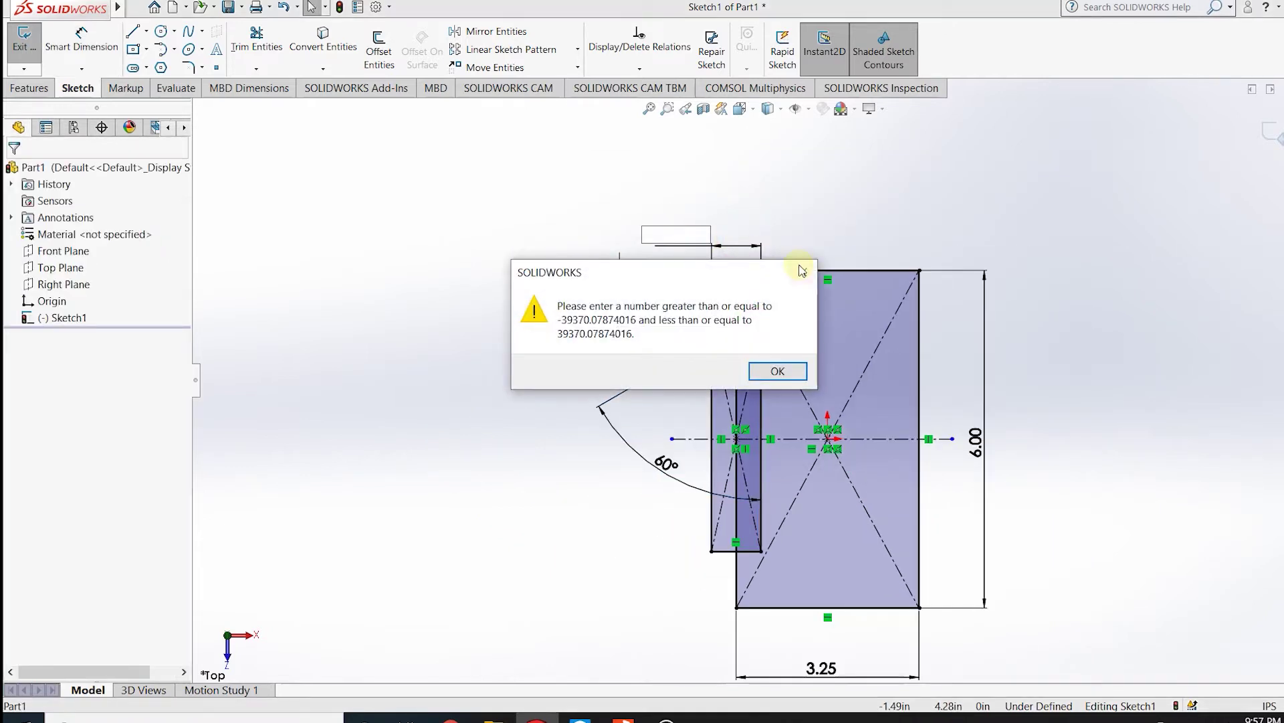
pyautogui.press('Return')
pyautogui.click(692, 245)
pyautogui.press('Return')
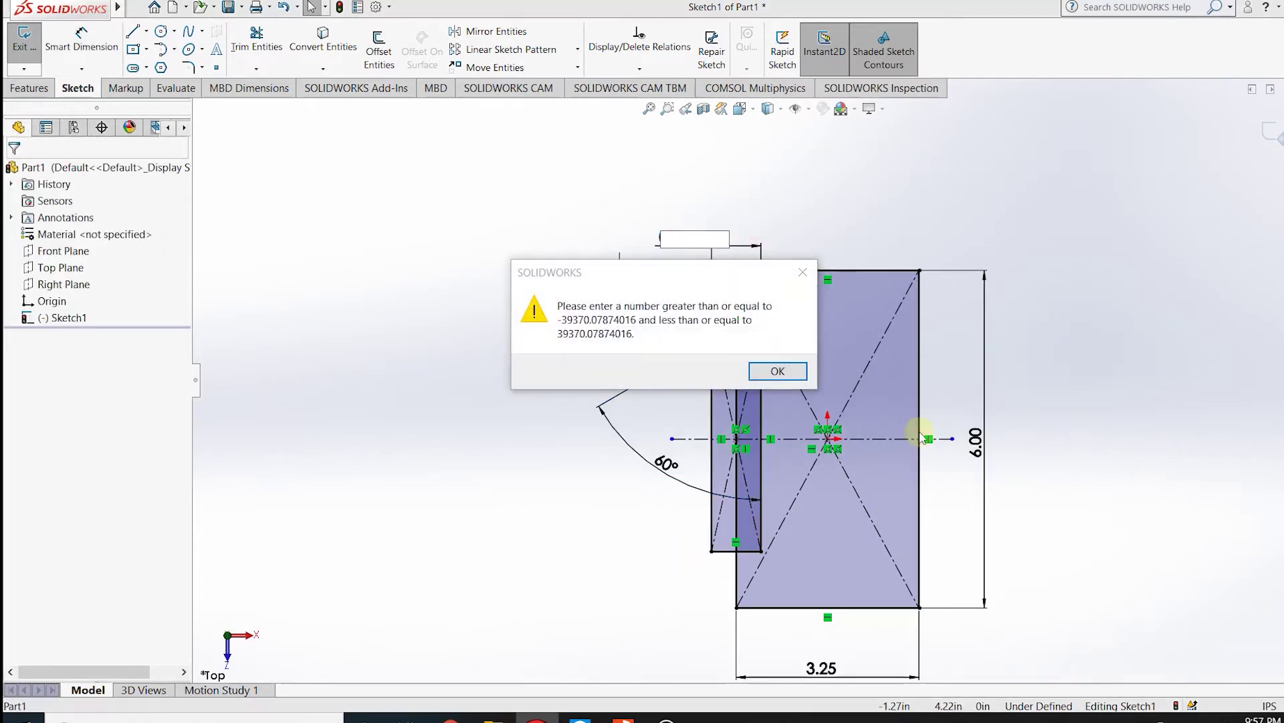
pyautogui.press('Return')
pyautogui.click(702, 256)
pyautogui.press('Delete')
pyautogui.click(82, 40)
pyautogui.click(762, 341)
pyautogui.click(736, 294)
pyautogui.click(687, 198)
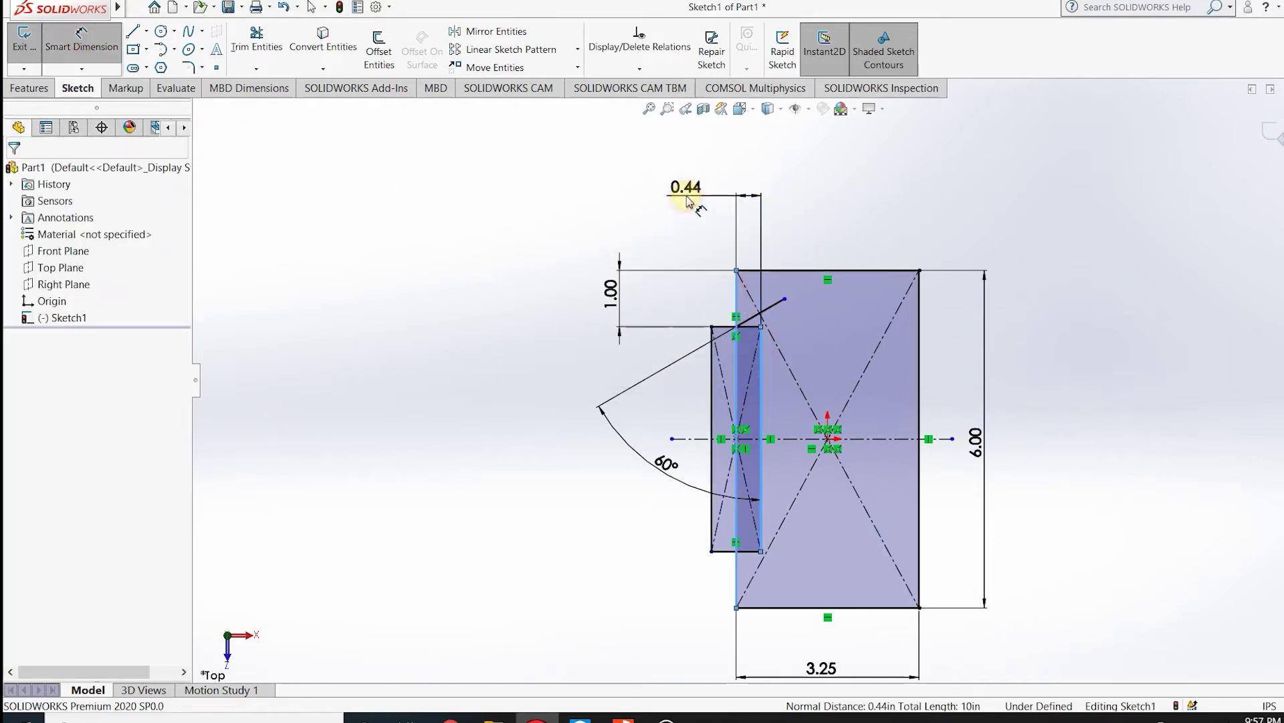
pyautogui.write('0.88')
pyautogui.press('Return')
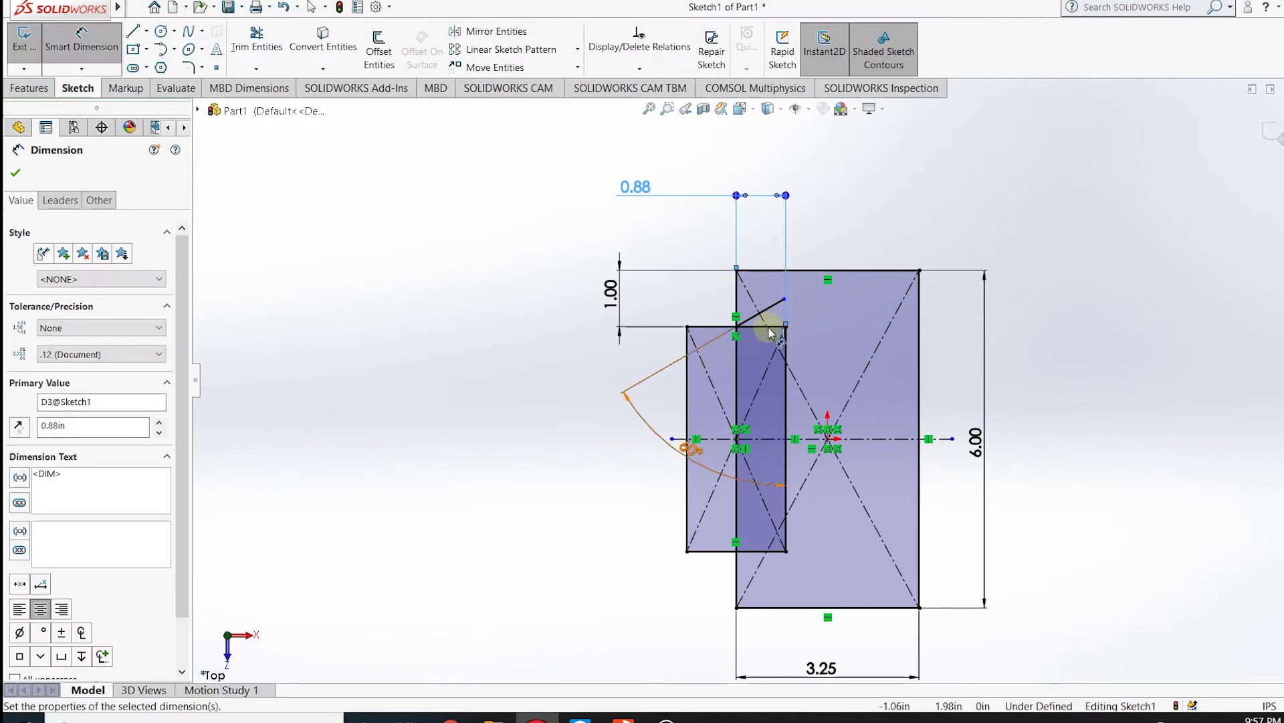
# Step: Trim the vertical line above the notch and extend the slanted line to the vertical edge
pyautogui.click(277, 71)
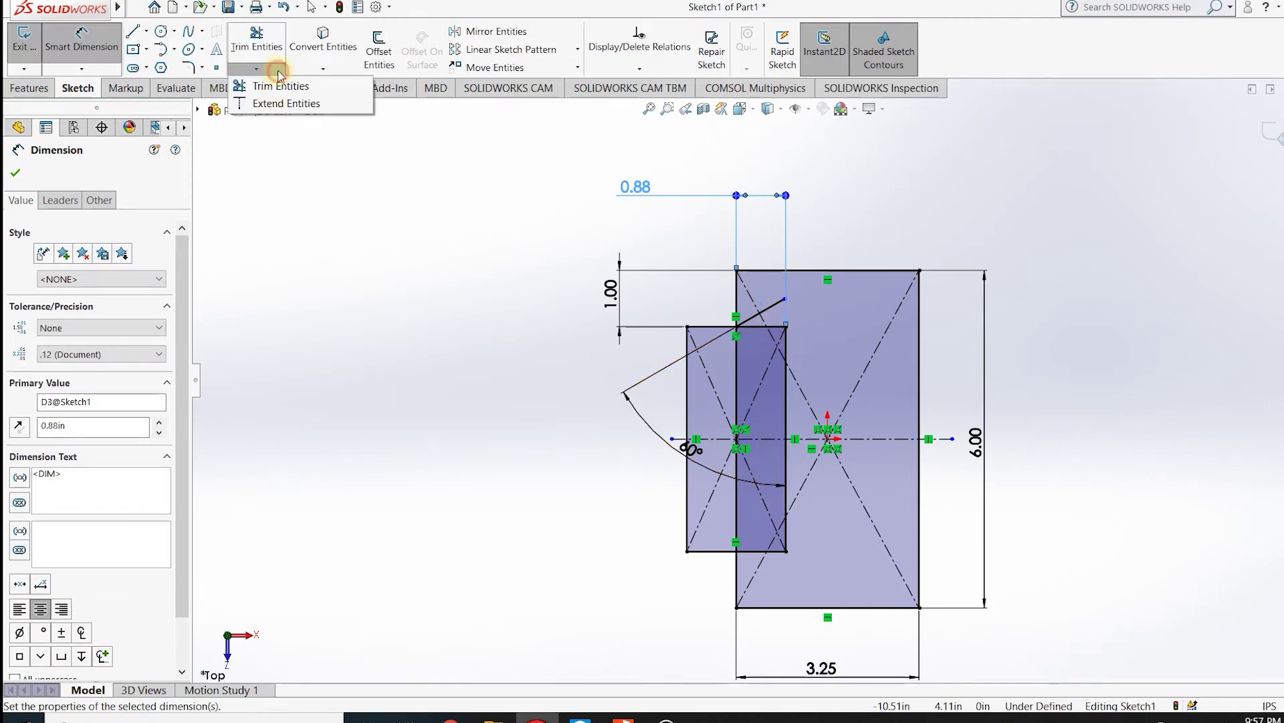
pyautogui.click(780, 368)
pyautogui.press('Escape')
pyautogui.click(256, 40)
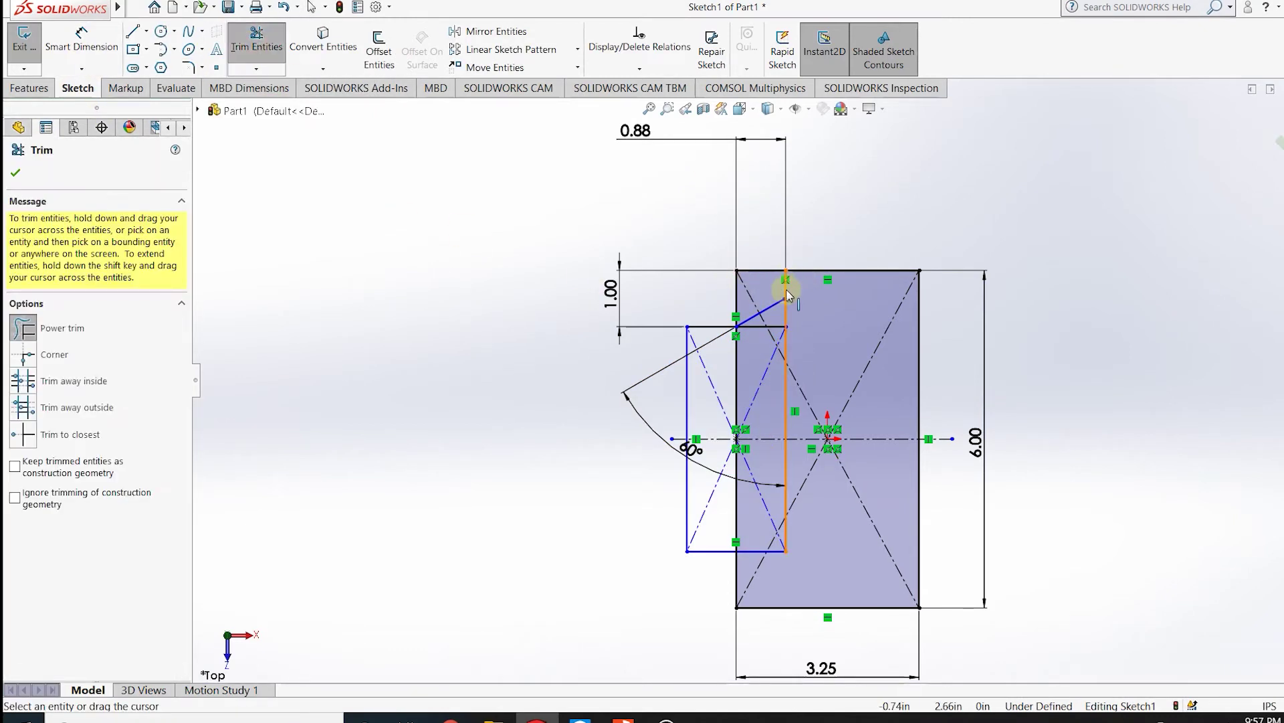
pyautogui.click(786, 287)
pyautogui.press('Escape')
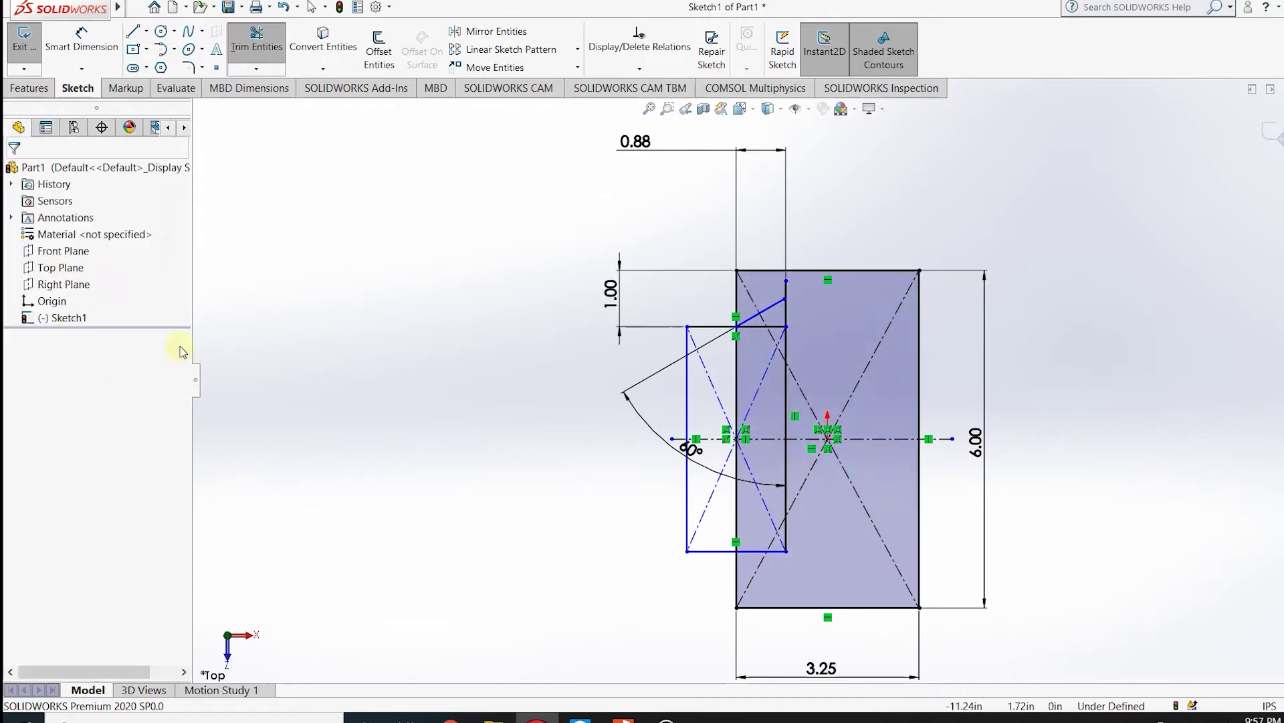
pyautogui.click(277, 65)
pyautogui.click(36, 438)
pyautogui.scroll(-3, 754, 269)
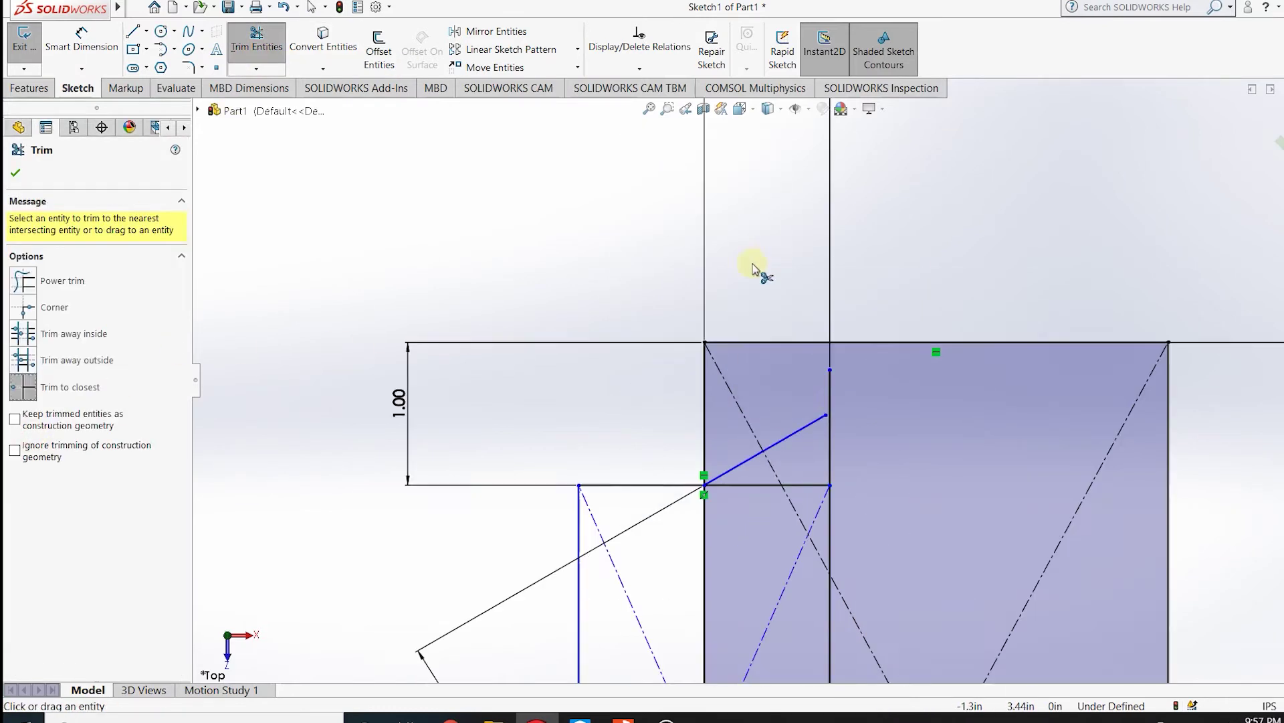
pyautogui.press('Escape')
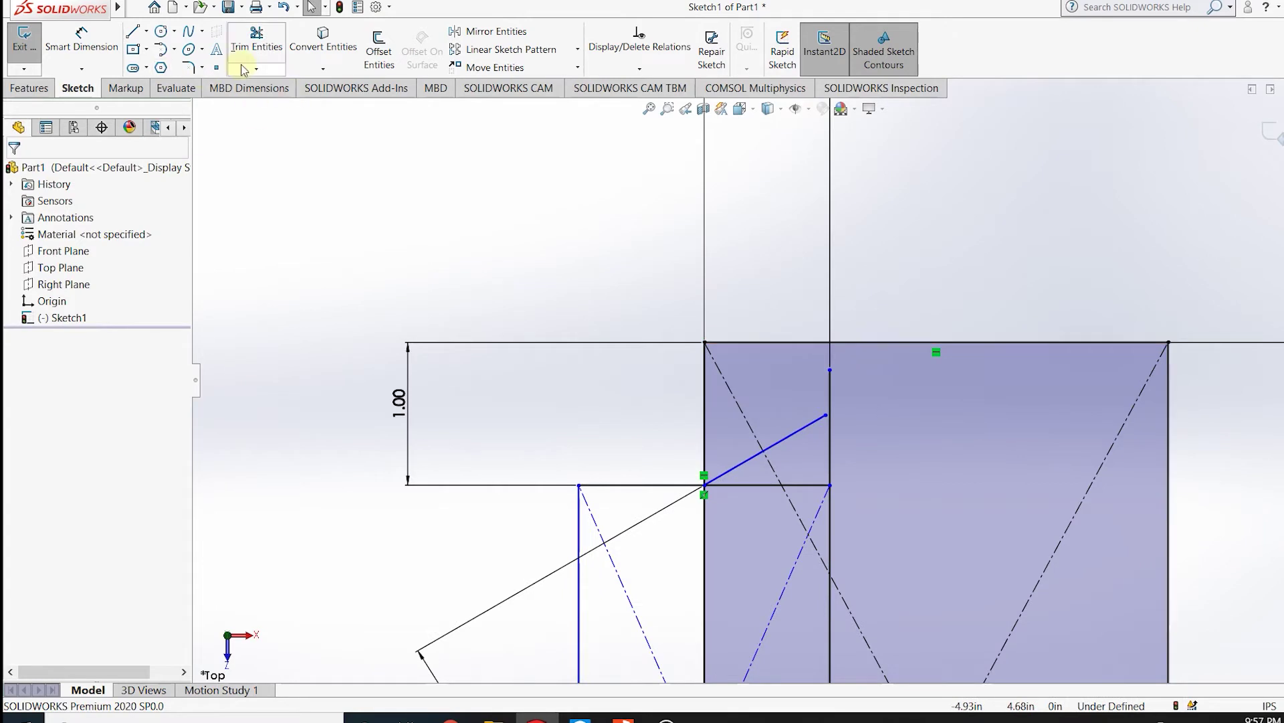
pyautogui.click(256, 68)
pyautogui.click(261, 101)
pyautogui.click(809, 425)
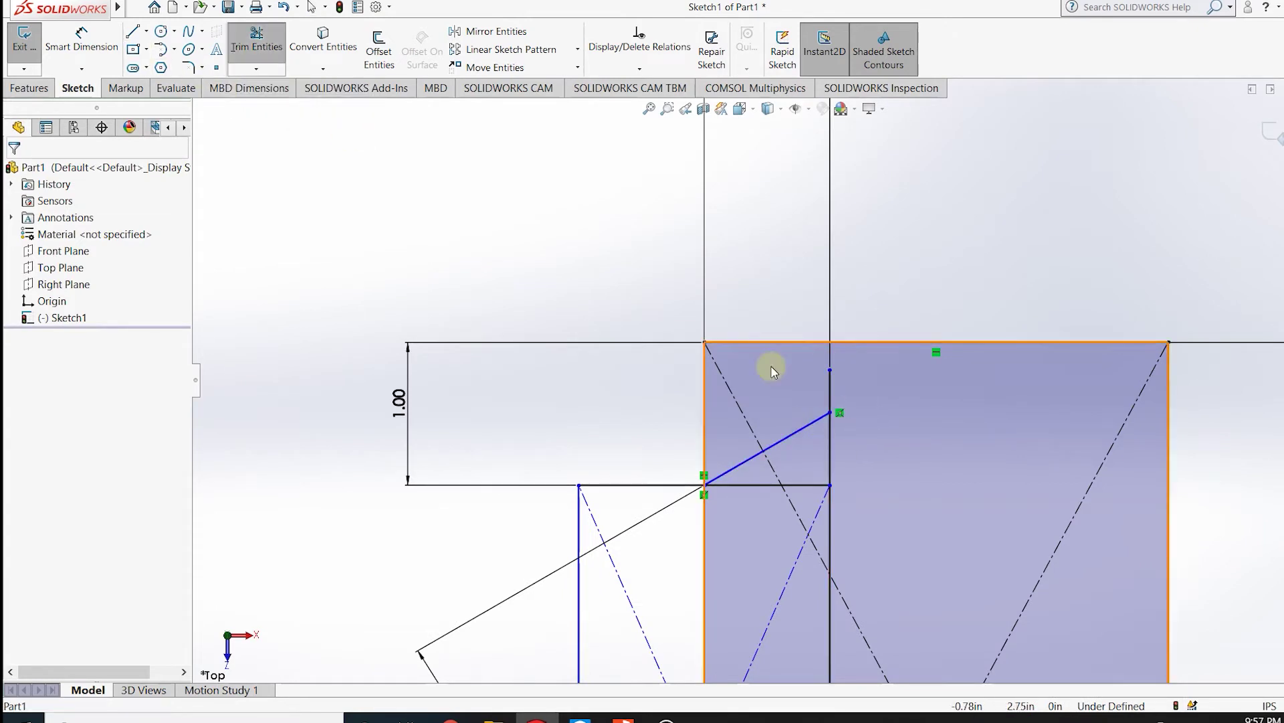
# Step: Power-trim the small rectangle's top edge, upper left vertical line and lower-left horizontal line
pyautogui.click(258, 59)
pyautogui.scroll(3, 854, 355)
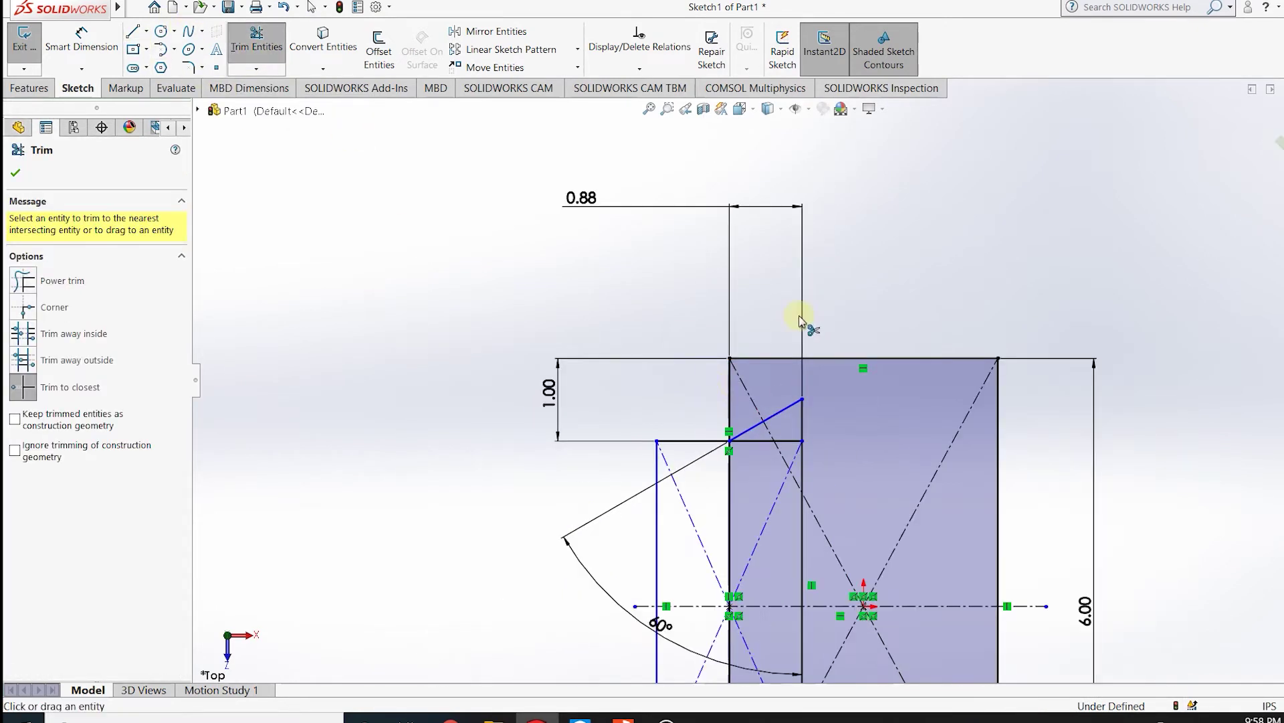
pyautogui.scroll(-4, 809, 490)
pyautogui.click(811, 490)
pyautogui.click(701, 376)
pyautogui.scroll(3, 696, 436)
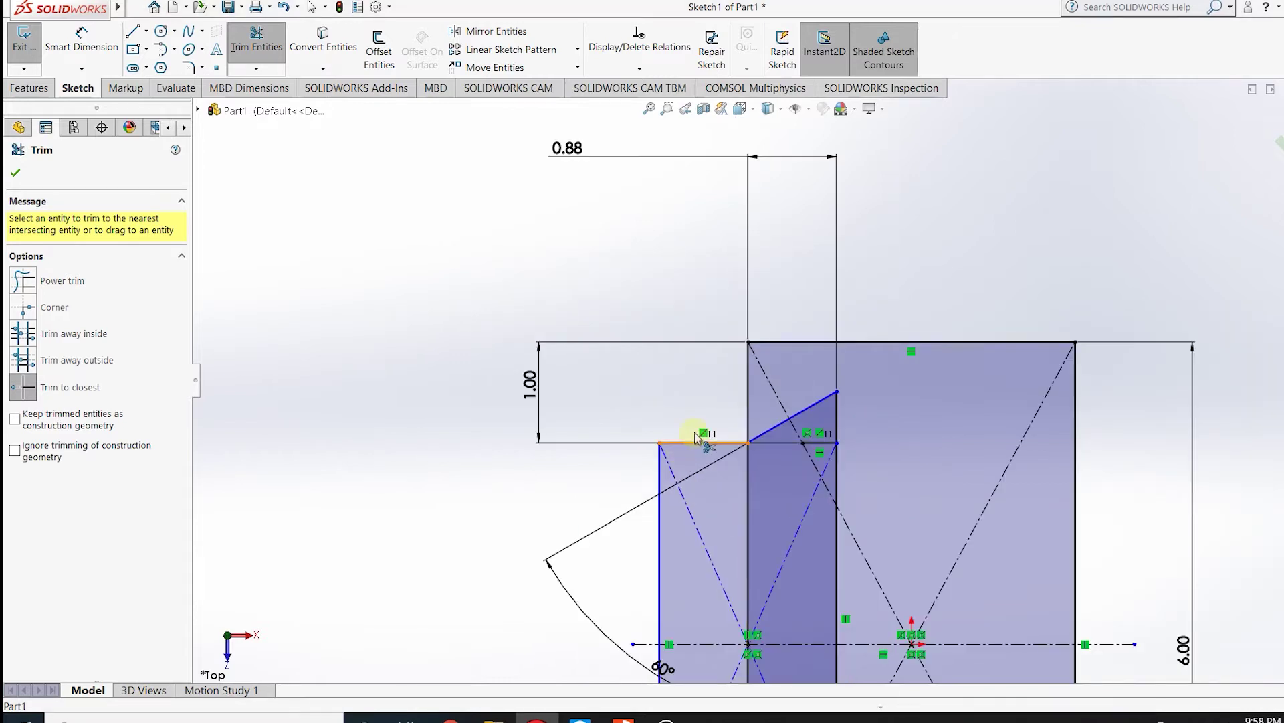
pyautogui.click(41, 283)
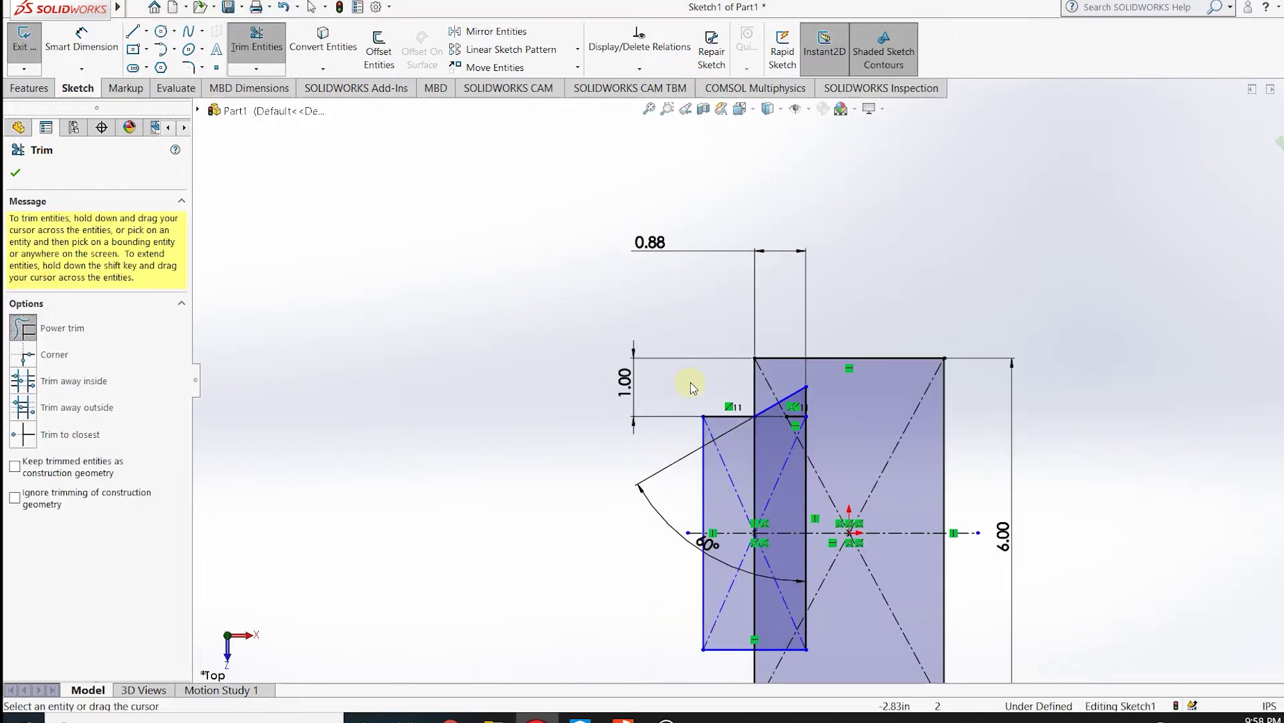
pyautogui.moveTo(704, 386); pyautogui.dragTo(731, 434)
pyautogui.moveTo(710, 483); pyautogui.dragTo(733, 602)
pyautogui.scroll(2, 736, 435)
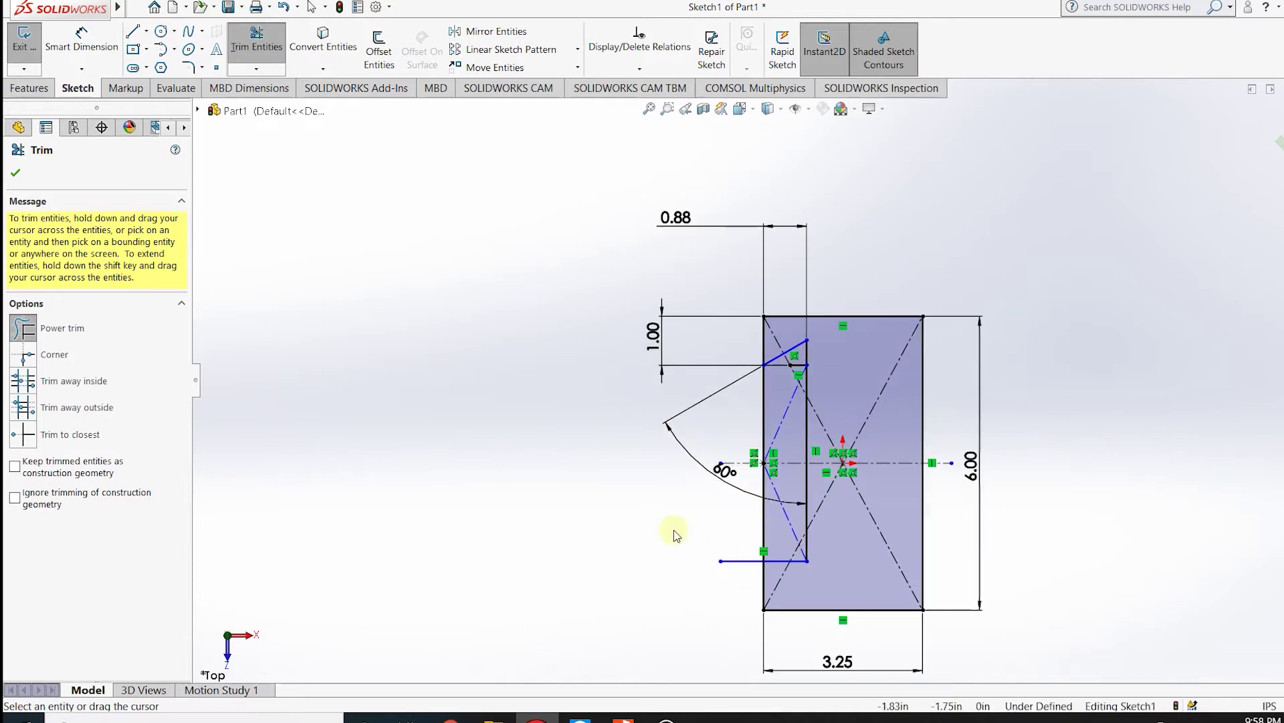
pyautogui.moveTo(725, 579)
pyautogui.mouseDown()
pyautogui.moveTo(779, 528)
pyautogui.moveTo(811, 524)
pyautogui.moveTo(791, 572)
pyautogui.mouseUp()
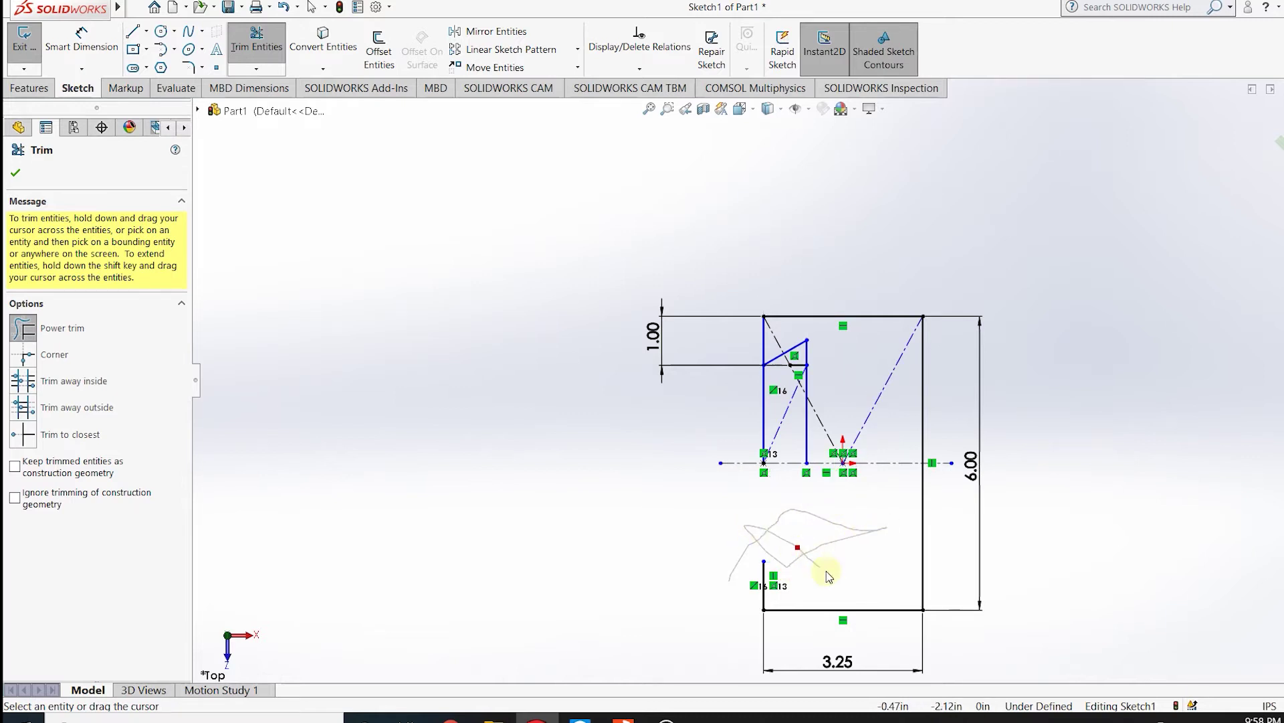
pyautogui.moveTo(802, 380)
pyautogui.mouseDown()
pyautogui.moveTo(808, 395)
pyautogui.moveTo(796, 362)
pyautogui.mouseUp()
pyautogui.hotkey('ctrl', 'z')
pyautogui.scroll(-3, 775, 368)
pyautogui.scroll(-3, 739, 501)
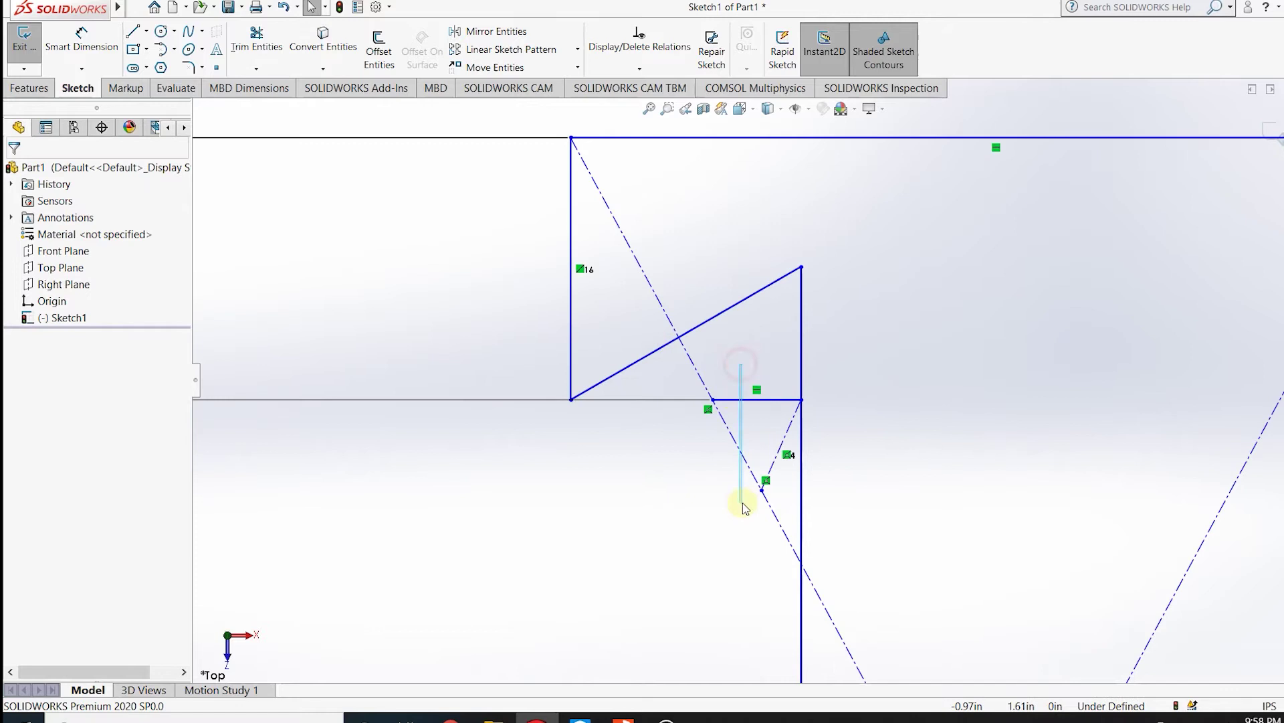
# Step: Trim the remaining bottom segment and dashed diagonals, then pick the notch lines for mirroring
pyautogui.click(257, 42)
pyautogui.moveTo(752, 376)
pyautogui.mouseDown()
pyautogui.moveTo(654, 323)
pyautogui.moveTo(711, 460)
pyautogui.mouseUp()
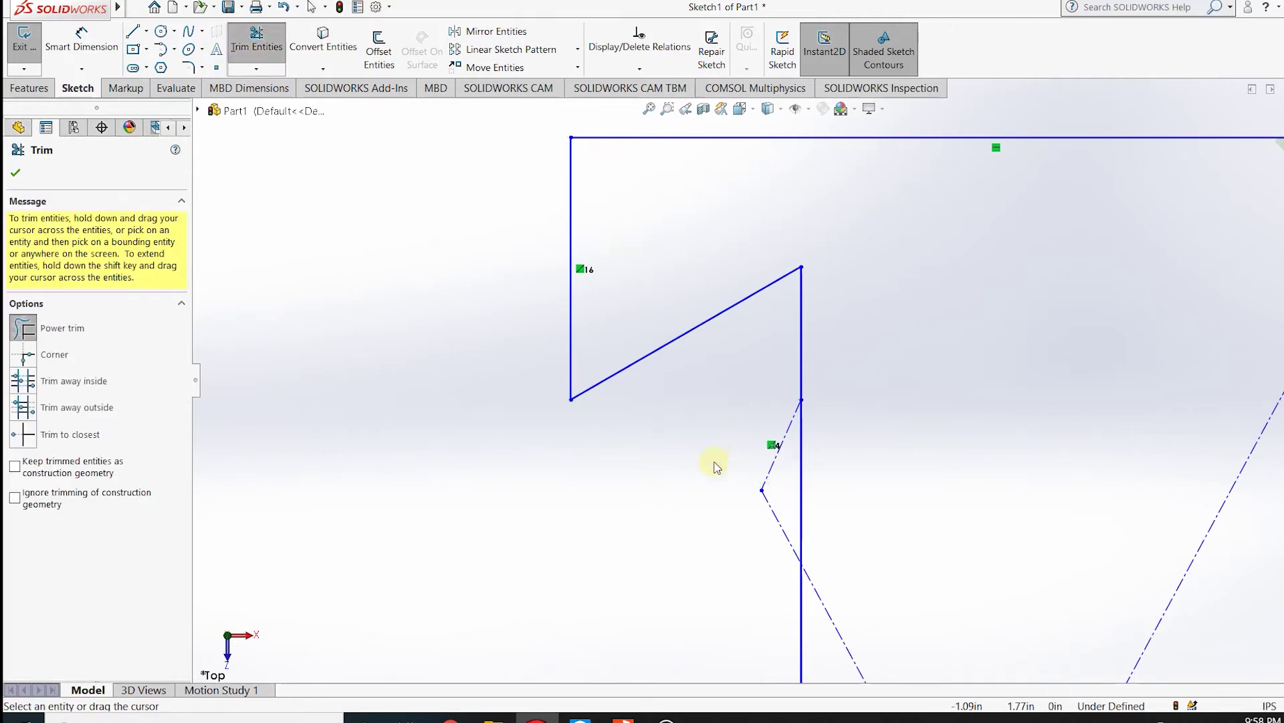
pyautogui.scroll(2, 728, 470)
pyautogui.scroll(1, 635, 436)
pyautogui.scroll(2, 769, 517)
pyautogui.scroll(1, 793, 488)
pyautogui.moveTo(792, 488); pyautogui.dragTo(829, 482)
pyautogui.scroll(1, 795, 595)
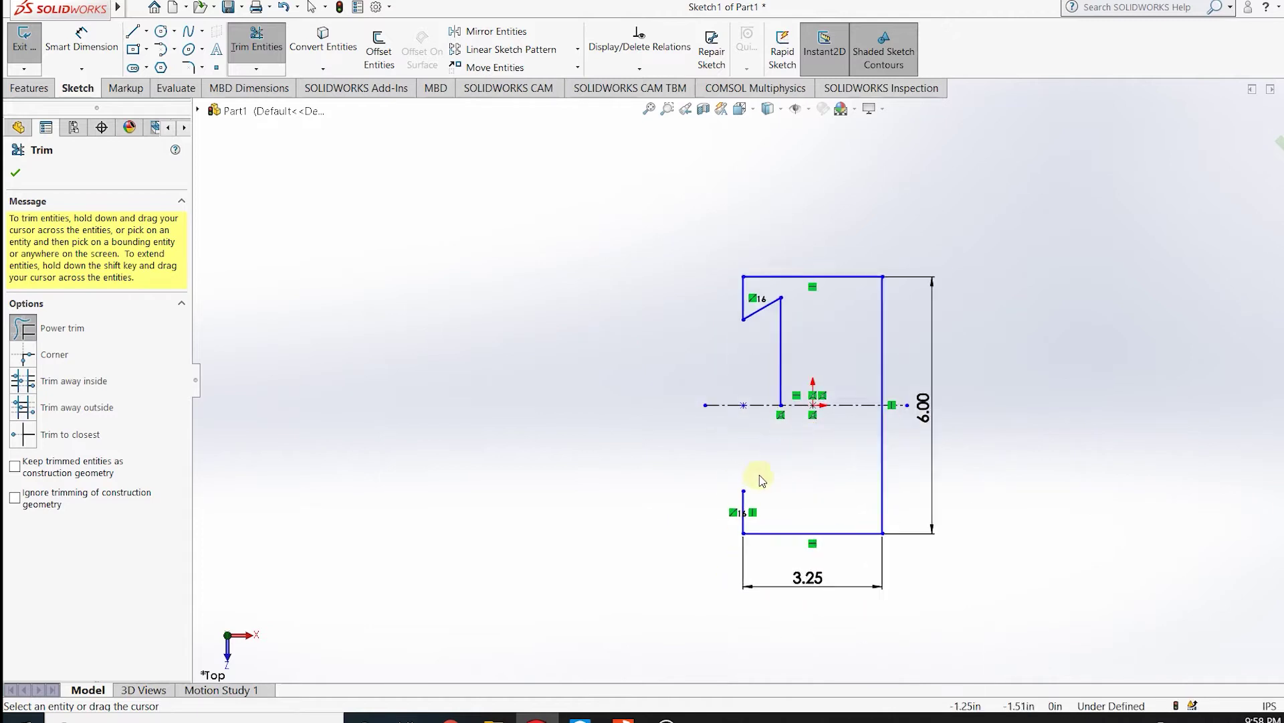
pyautogui.scroll(-1, 760, 479)
pyautogui.click(472, 32)
pyautogui.click(769, 277)
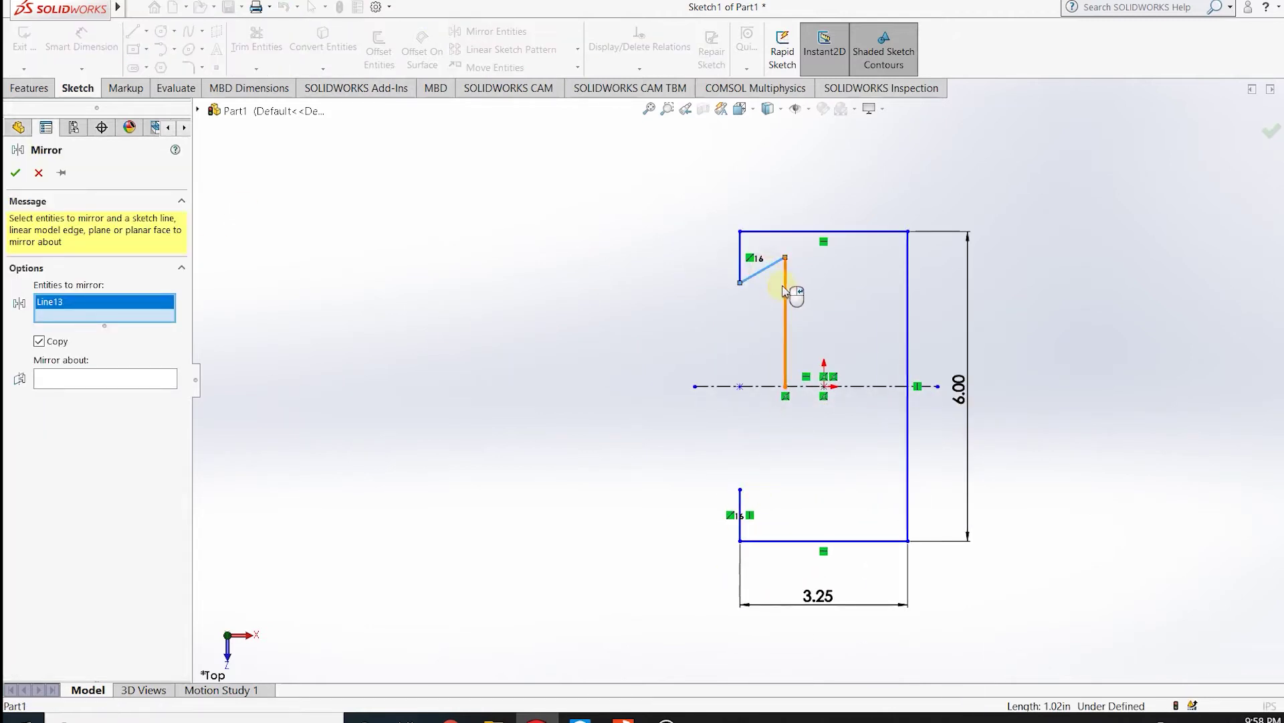
# Step: Mirror the notch lines about the horizontal centreline to form the lower notch
pyautogui.click(74, 392)
pyautogui.click(806, 386)
pyautogui.click(15, 173)
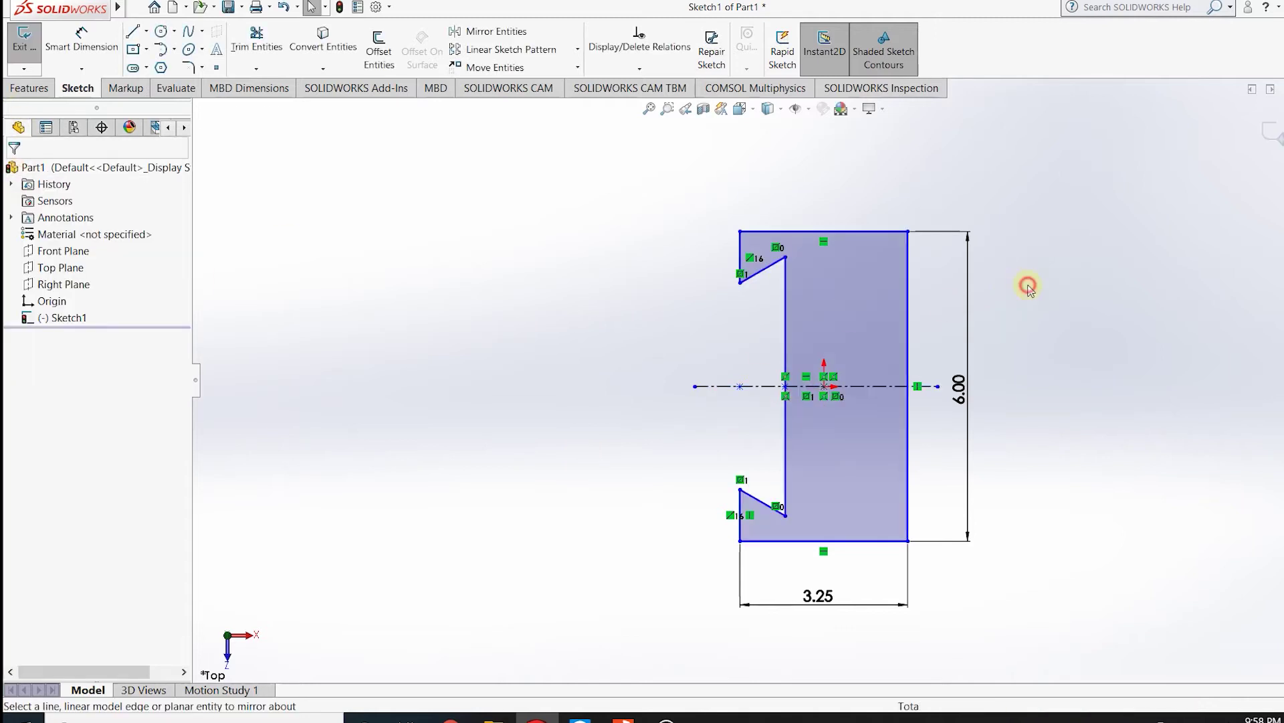
# Step: Chamfer the top-right and bottom-right corners at 0.25 in and exit the sketch
pyautogui.click(202, 68)
pyautogui.click(230, 100)
pyautogui.scroll(-3, 820, 257)
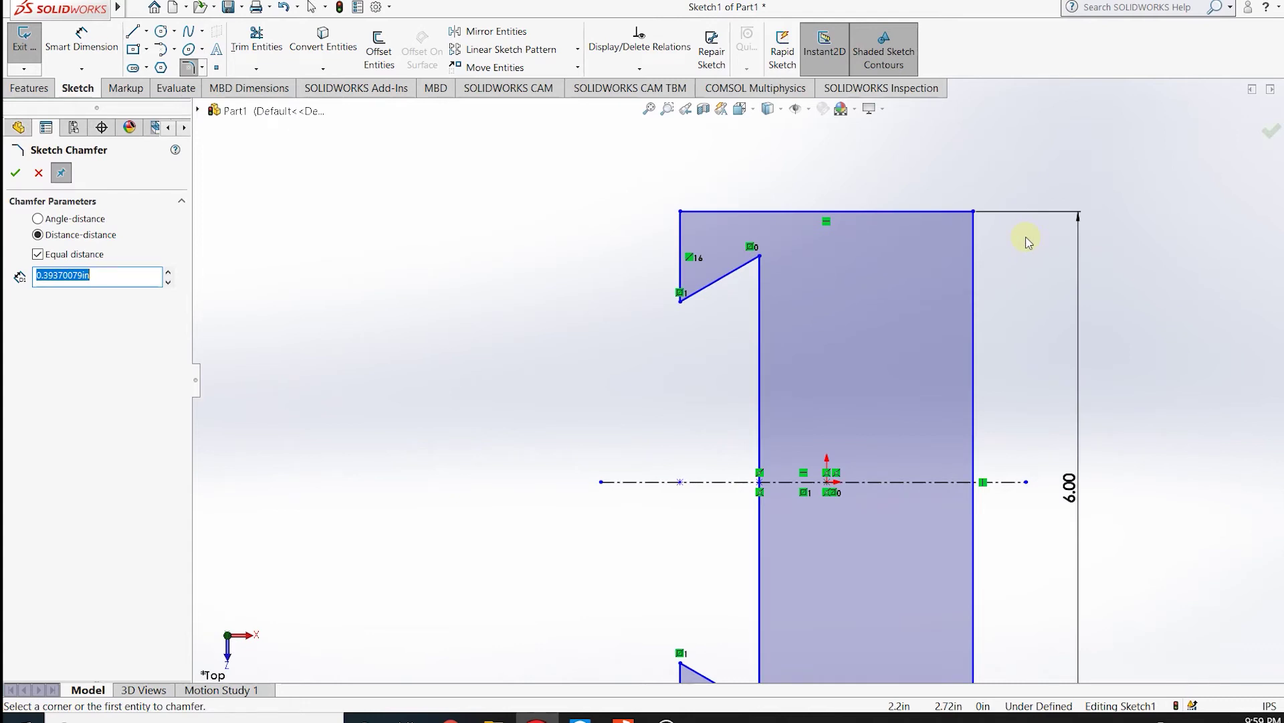
pyautogui.click(975, 213)
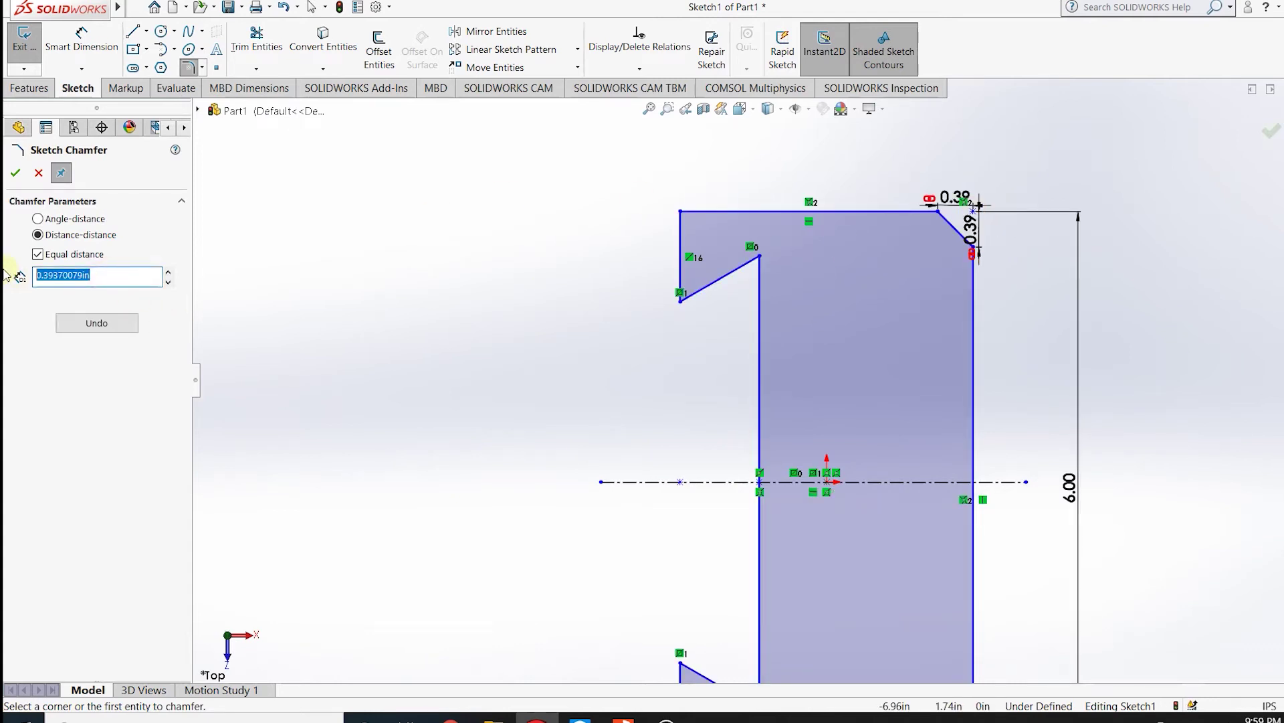
pyautogui.click(38, 172)
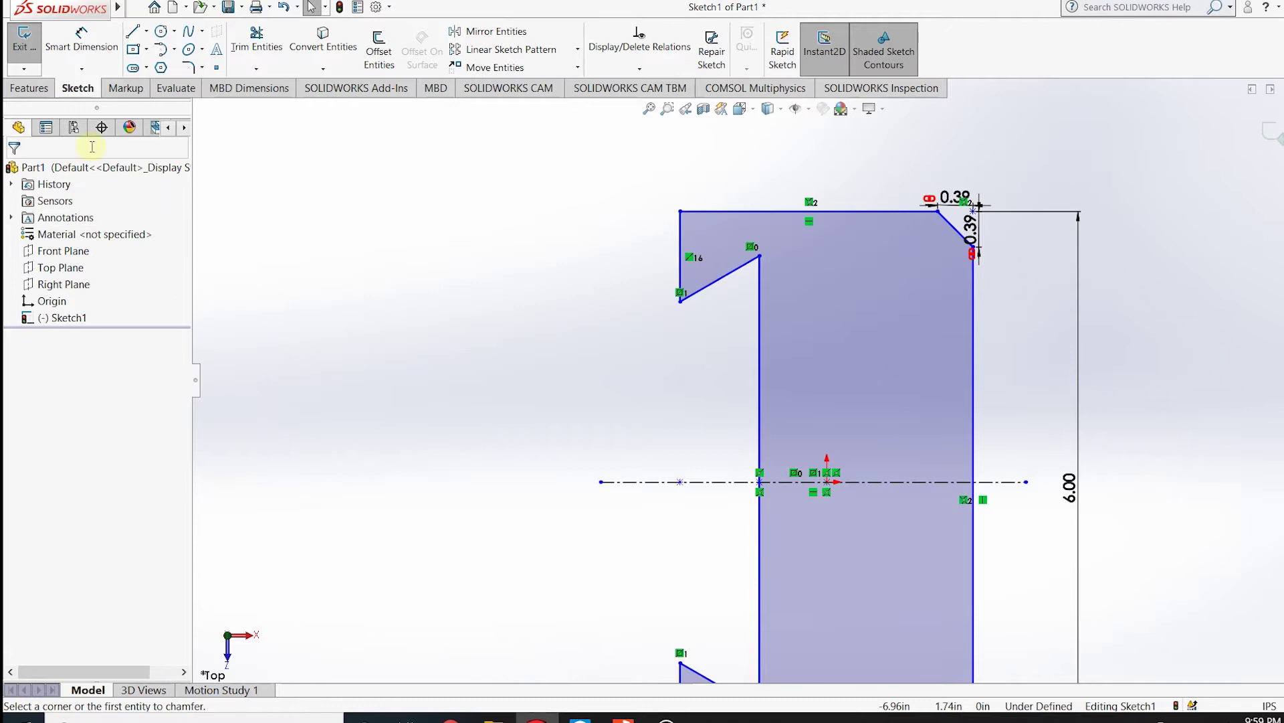
pyautogui.click(189, 68)
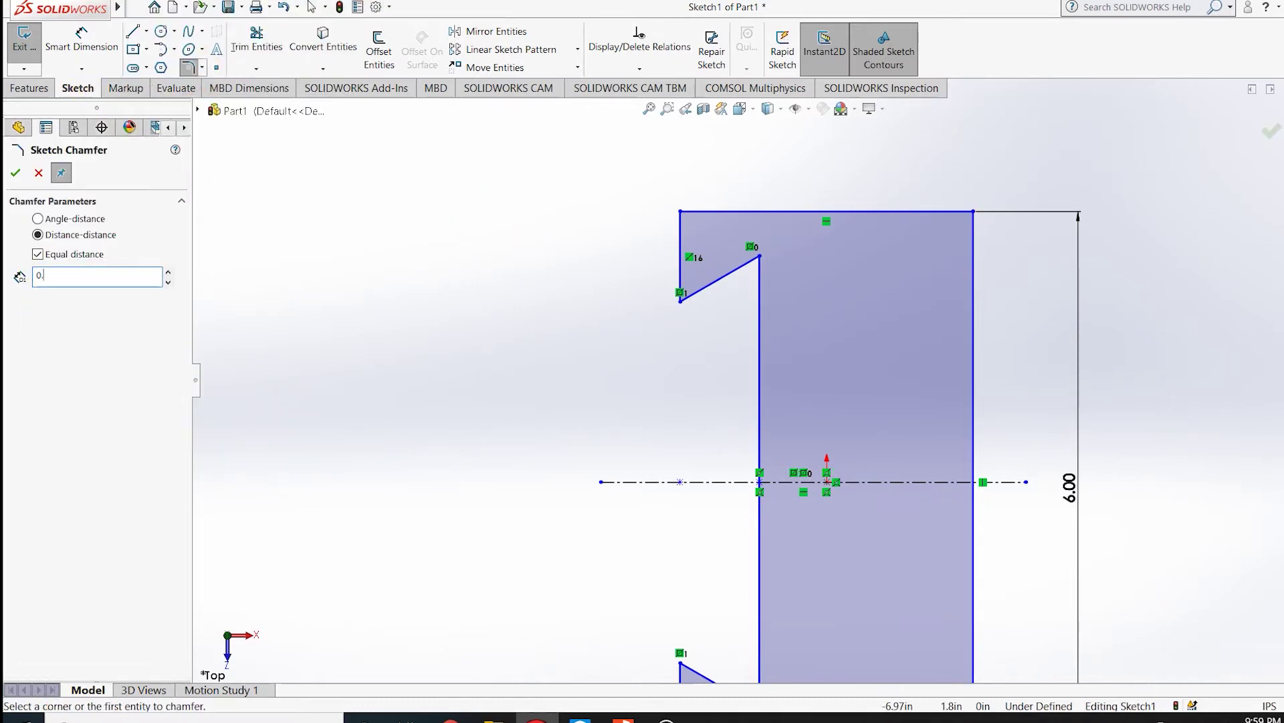
pyautogui.click(974, 213)
pyautogui.scroll(3, 832, 539)
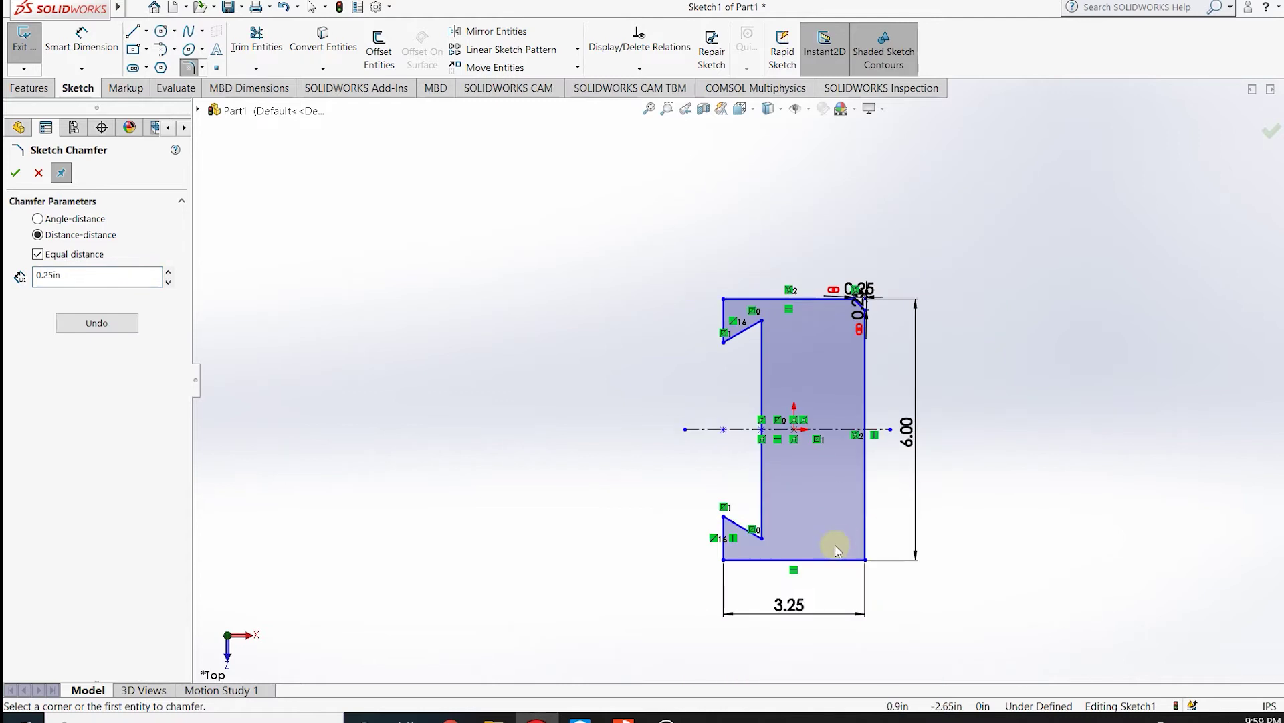
pyautogui.scroll(-2, 873, 546)
pyautogui.click(870, 542)
pyautogui.scroll(-2, 825, 295)
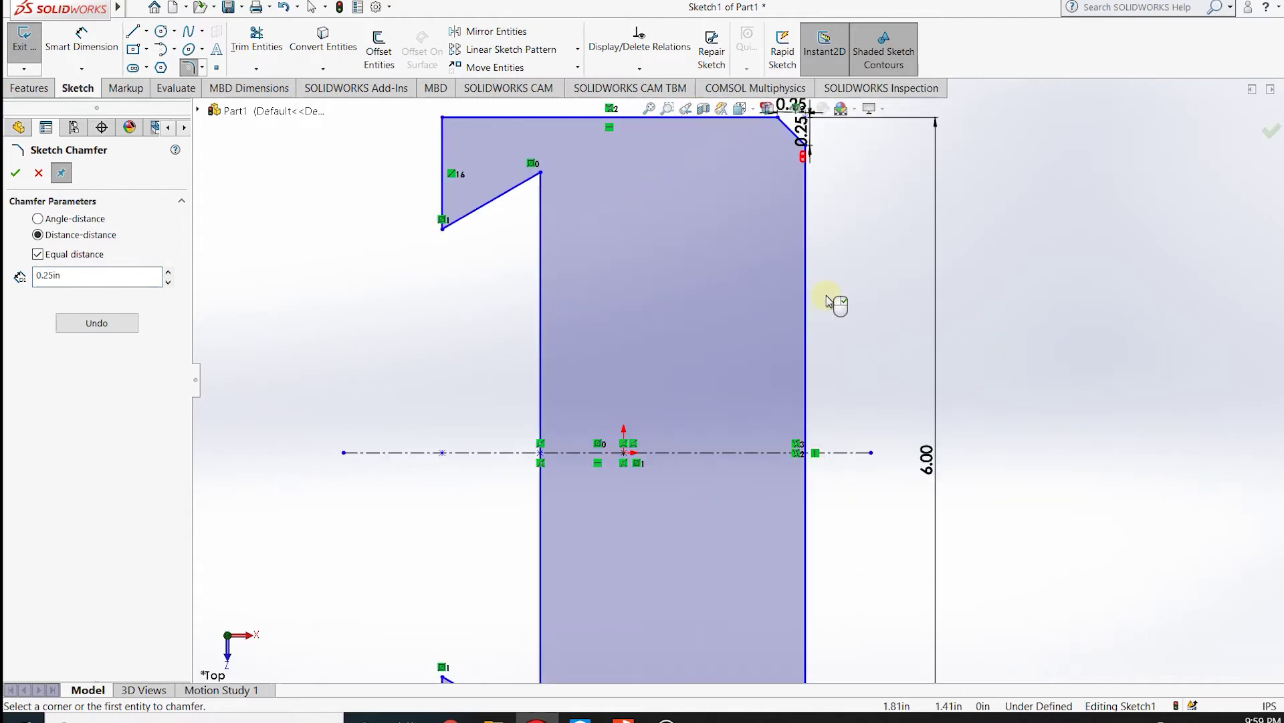
pyautogui.scroll(2, 826, 295)
pyautogui.scroll(2, 766, 365)
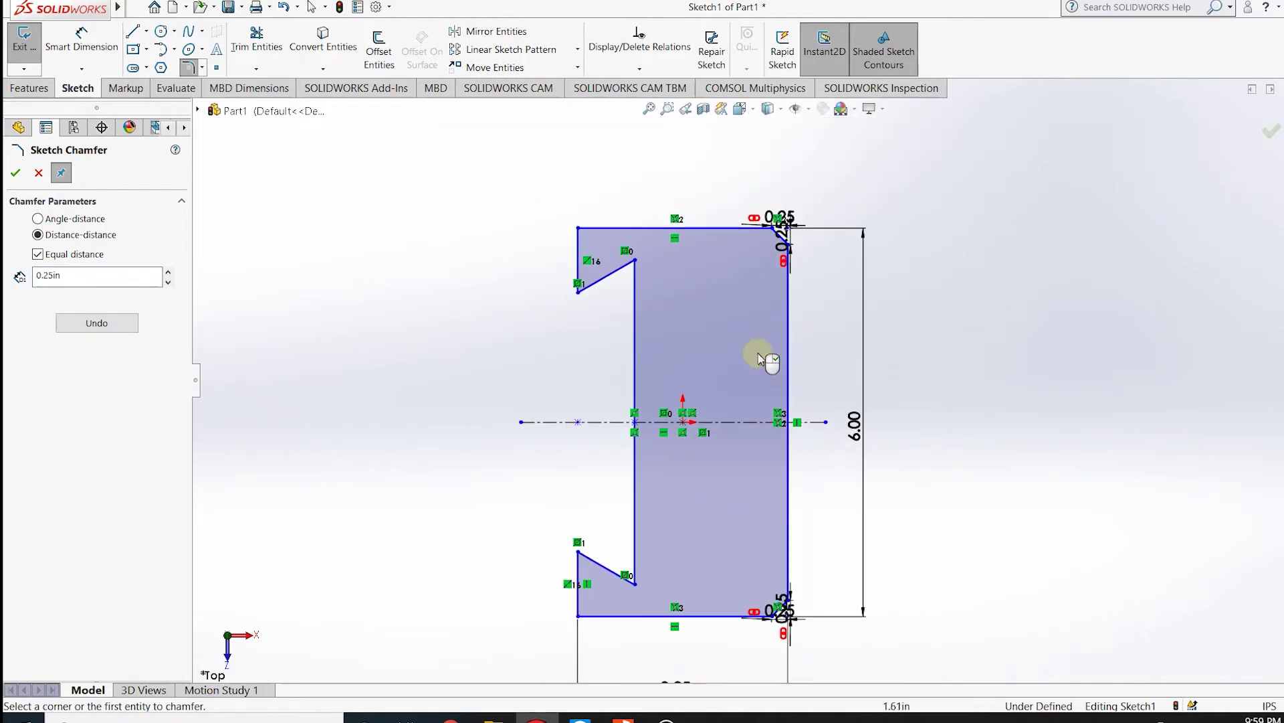
pyautogui.click(29, 87)
pyautogui.click(78, 88)
# Step: Extrude the chamfered profile into Boss-Extrude1 and start Sketch2 on the block's side face
pyautogui.click(25, 37)
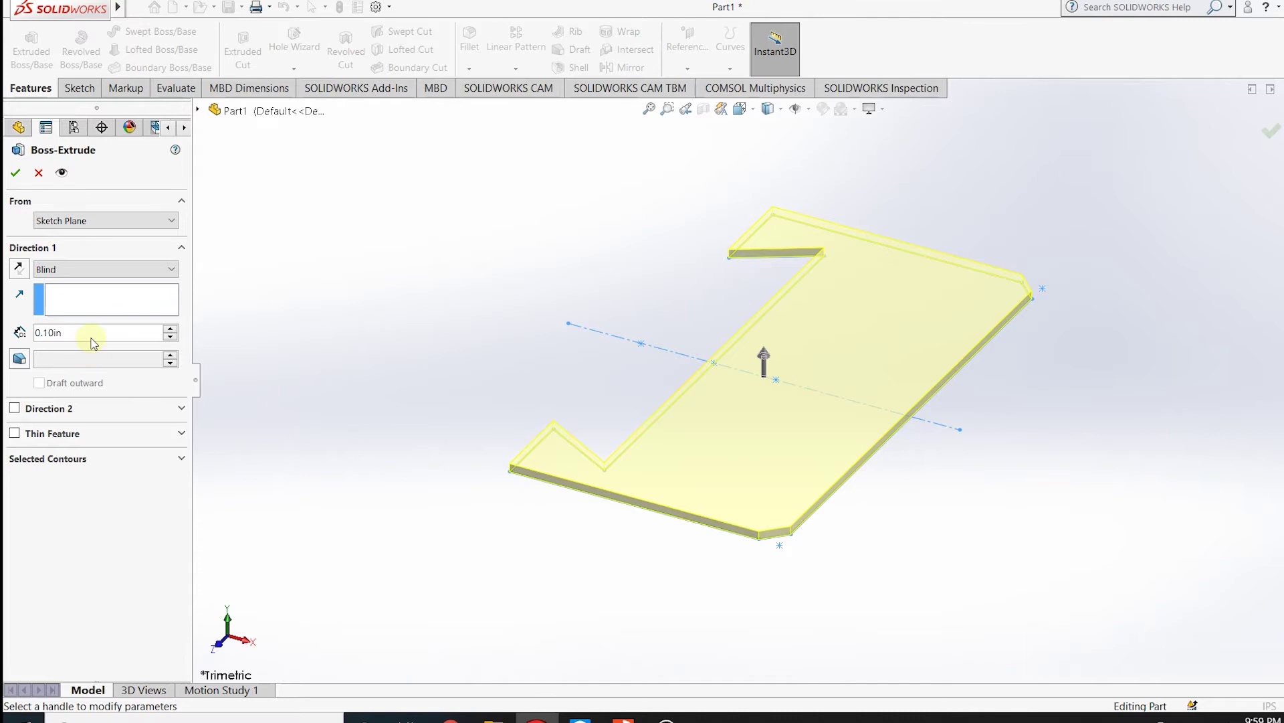
pyautogui.write('2')
pyautogui.press('Return')
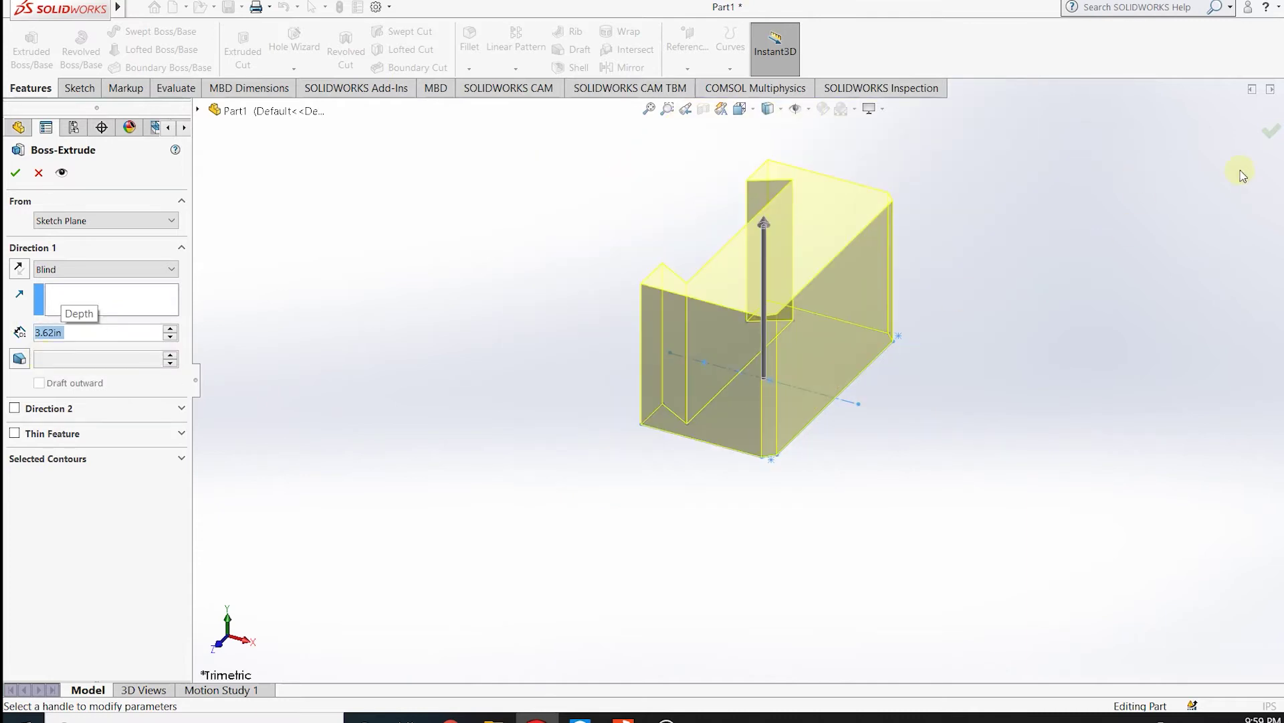
pyautogui.click(1271, 131)
pyautogui.click(892, 319)
pyautogui.click(905, 298)
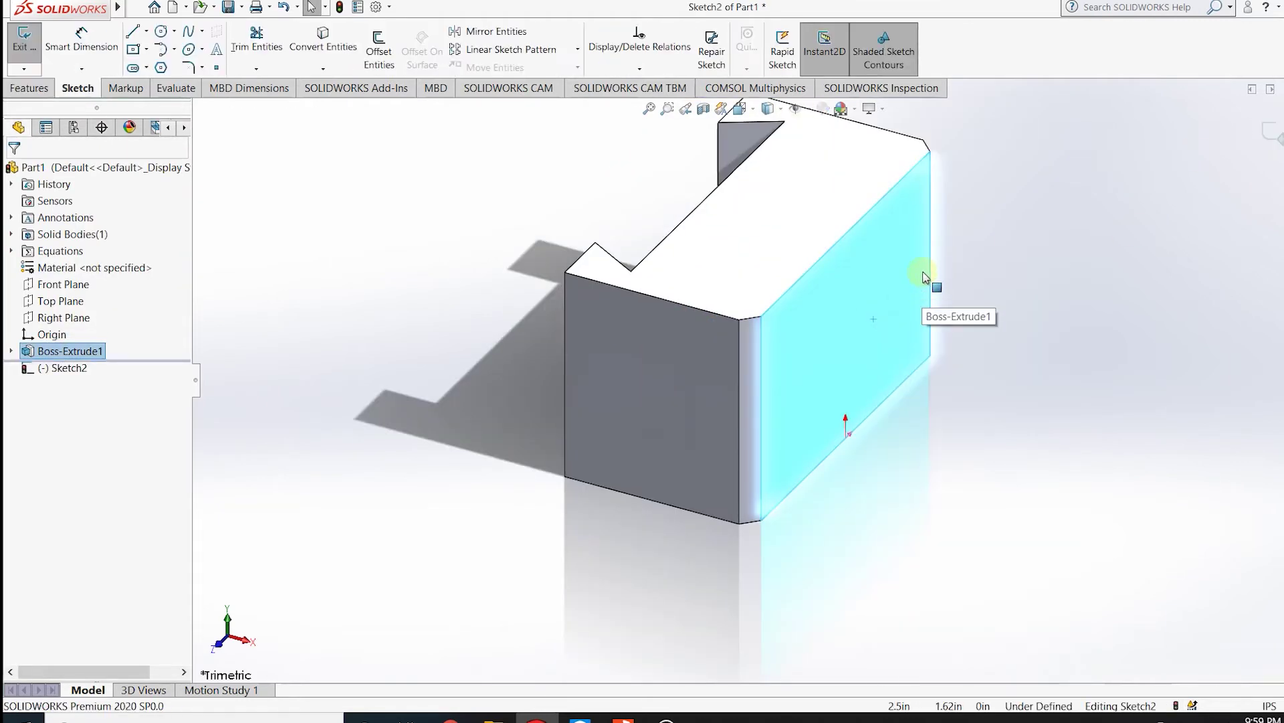
# Step: Sketch a circle centred on the block's side face, dimensioned to 2.75 in diameter
pyautogui.click(158, 35)
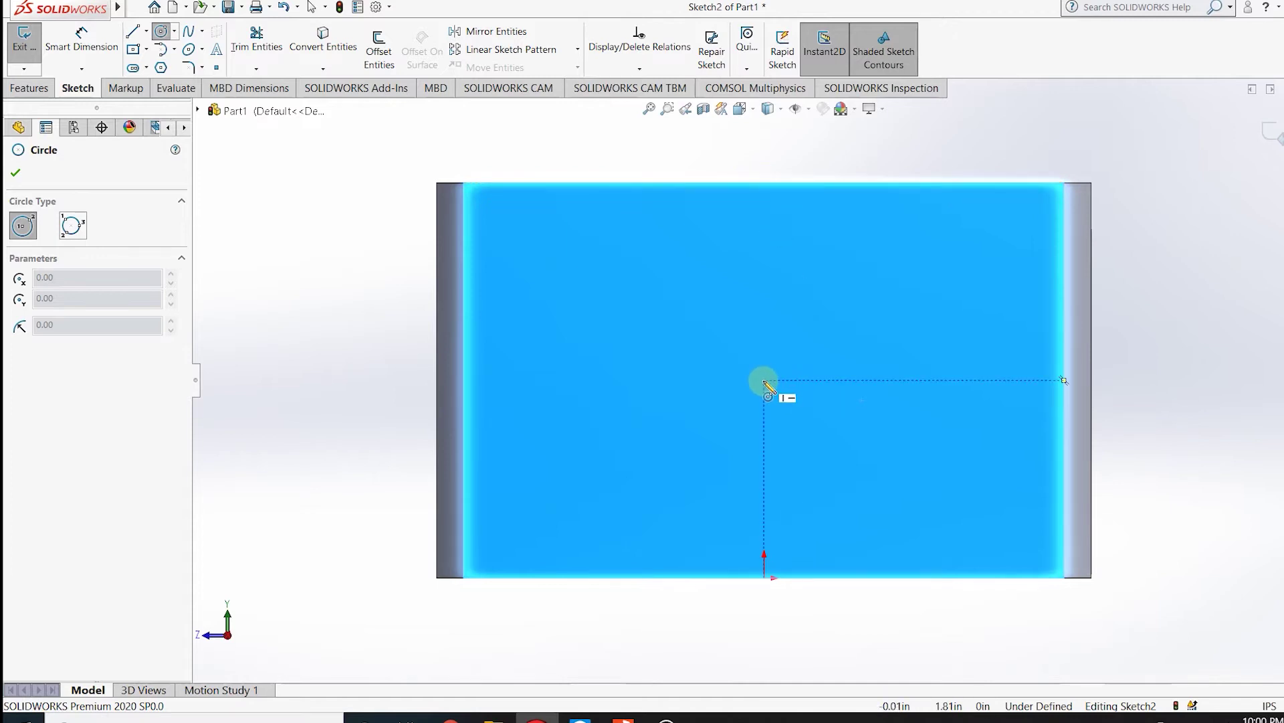
pyautogui.moveTo(764, 382); pyautogui.dragTo(820, 310)
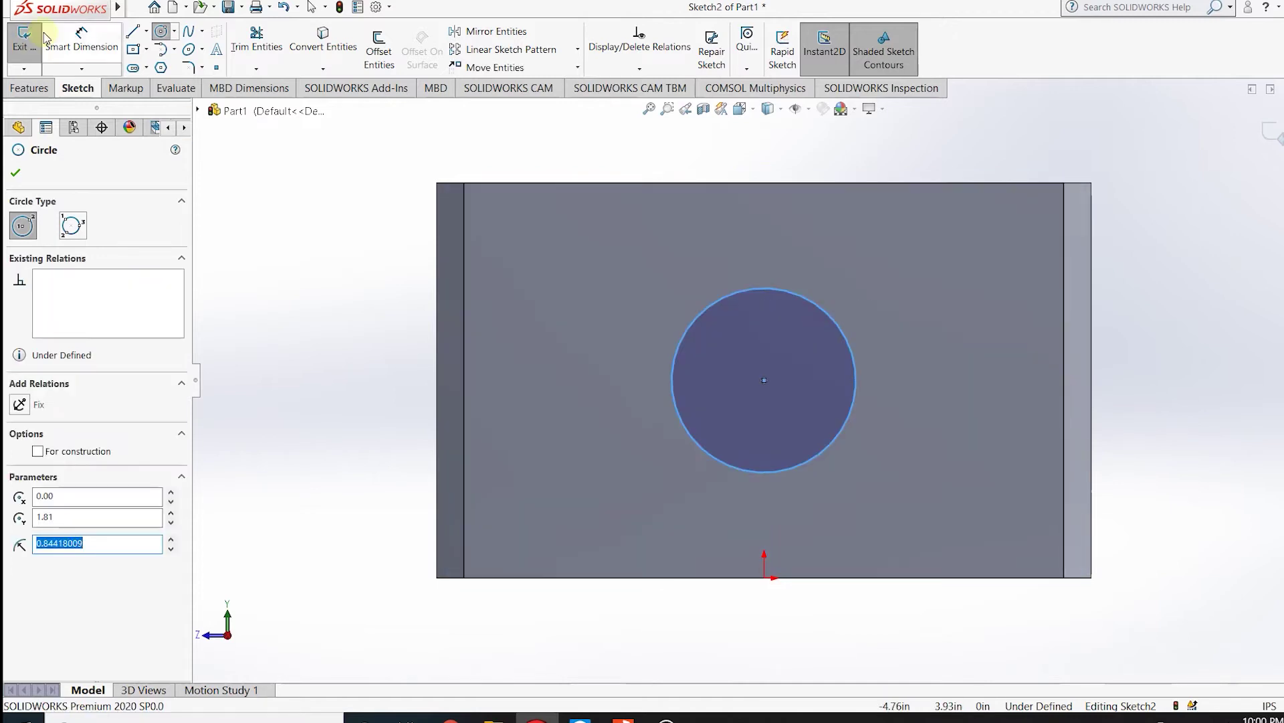
pyautogui.click(97, 46)
pyautogui.click(376, 365)
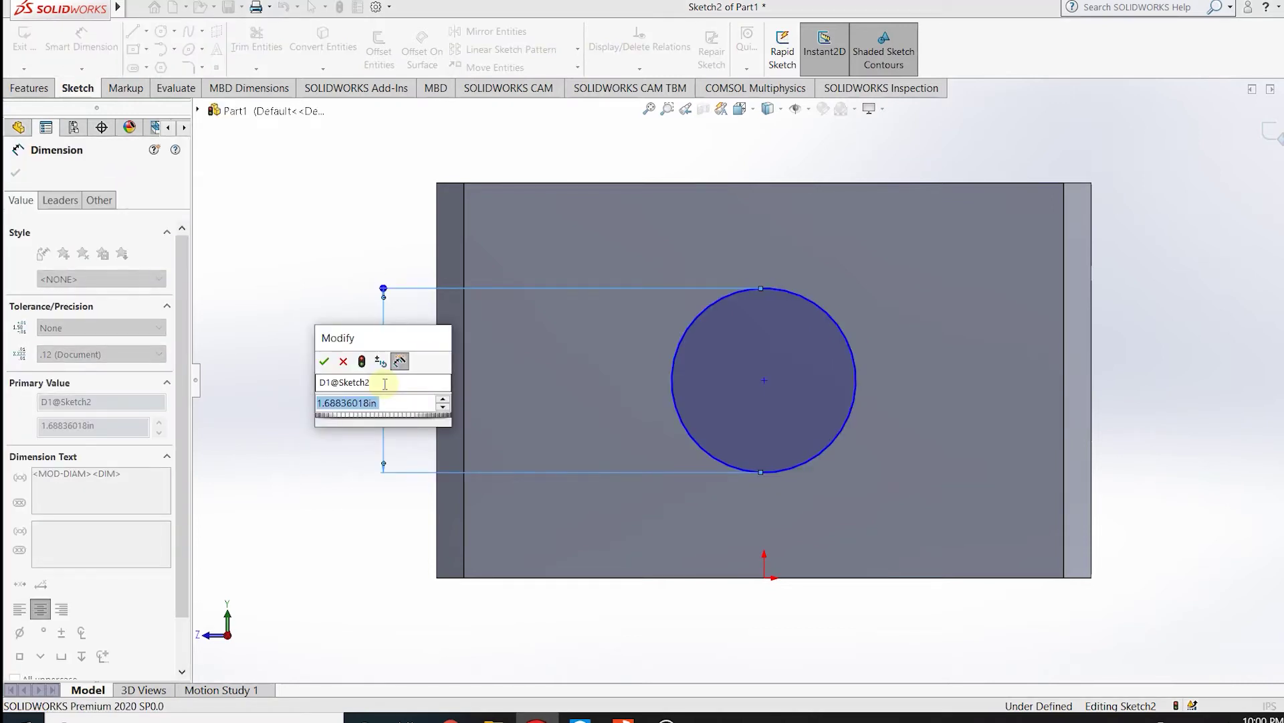
pyautogui.write('2.75')
pyautogui.press('Return')
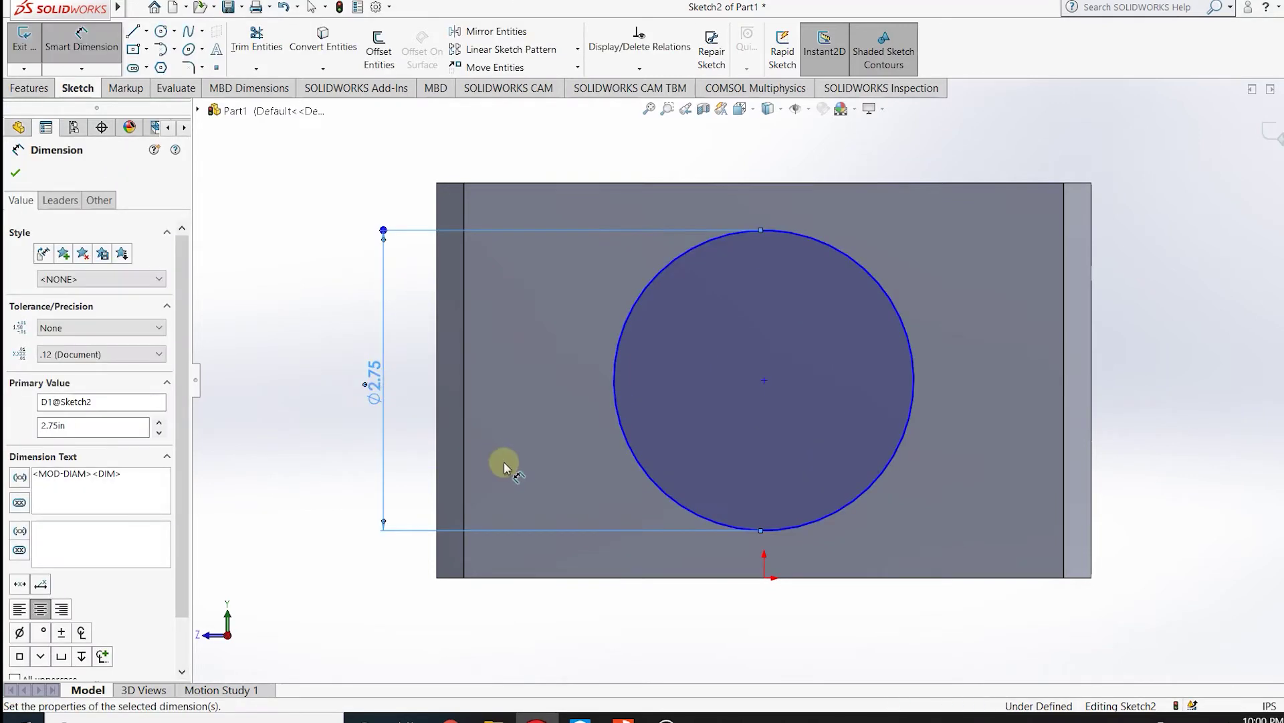
# Step: Extrude the circle 1.25 in as a boss
pyautogui.click(28, 89)
pyautogui.click(32, 47)
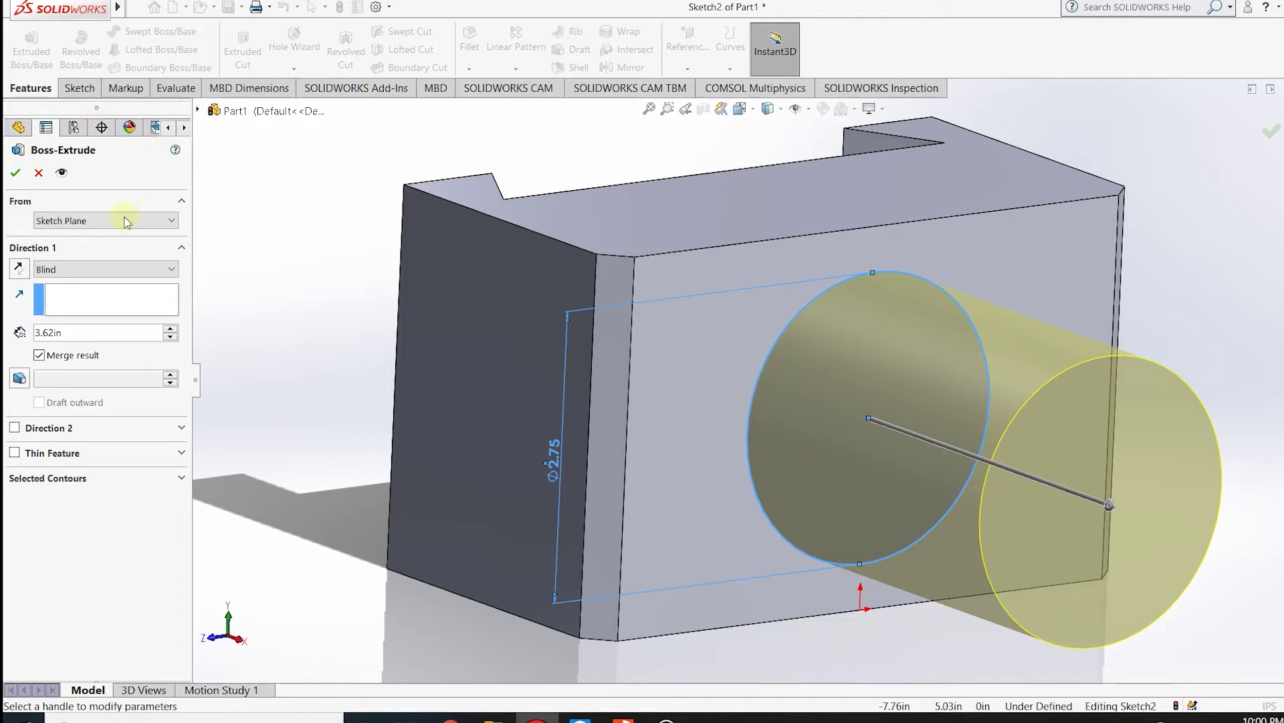
pyautogui.write('1.25')
pyautogui.press('Return')
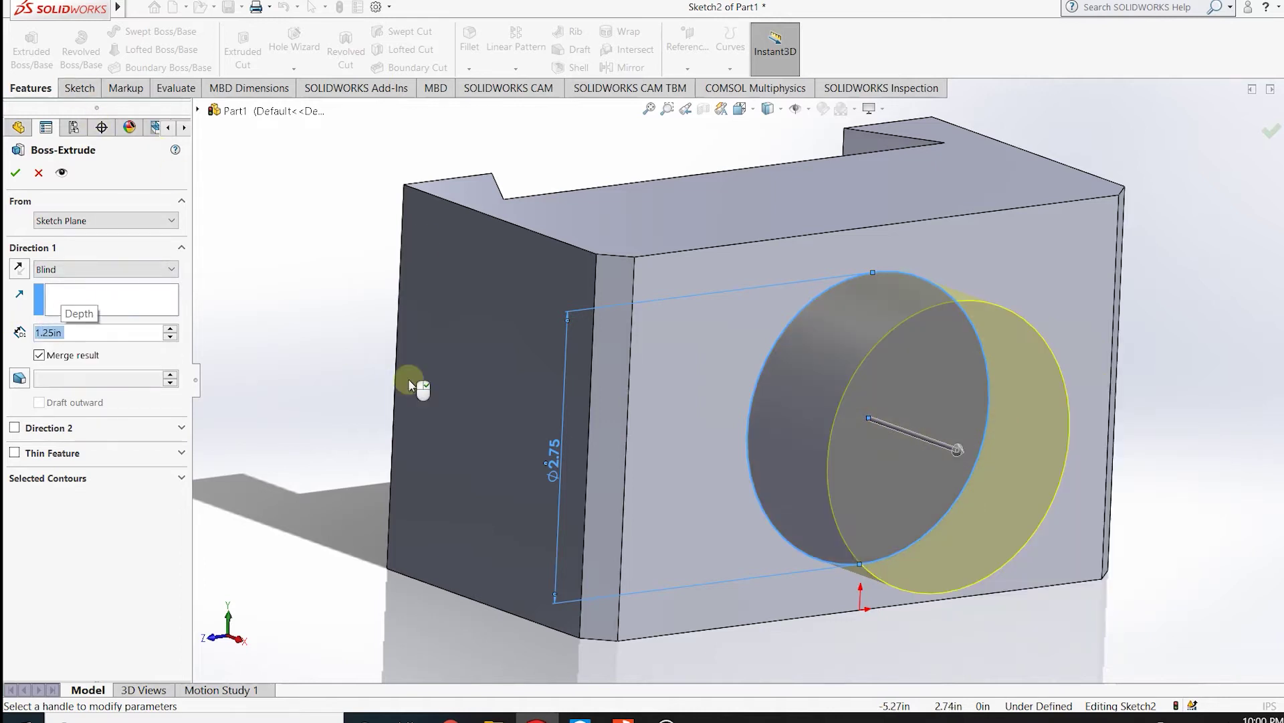
pyautogui.click(13, 173)
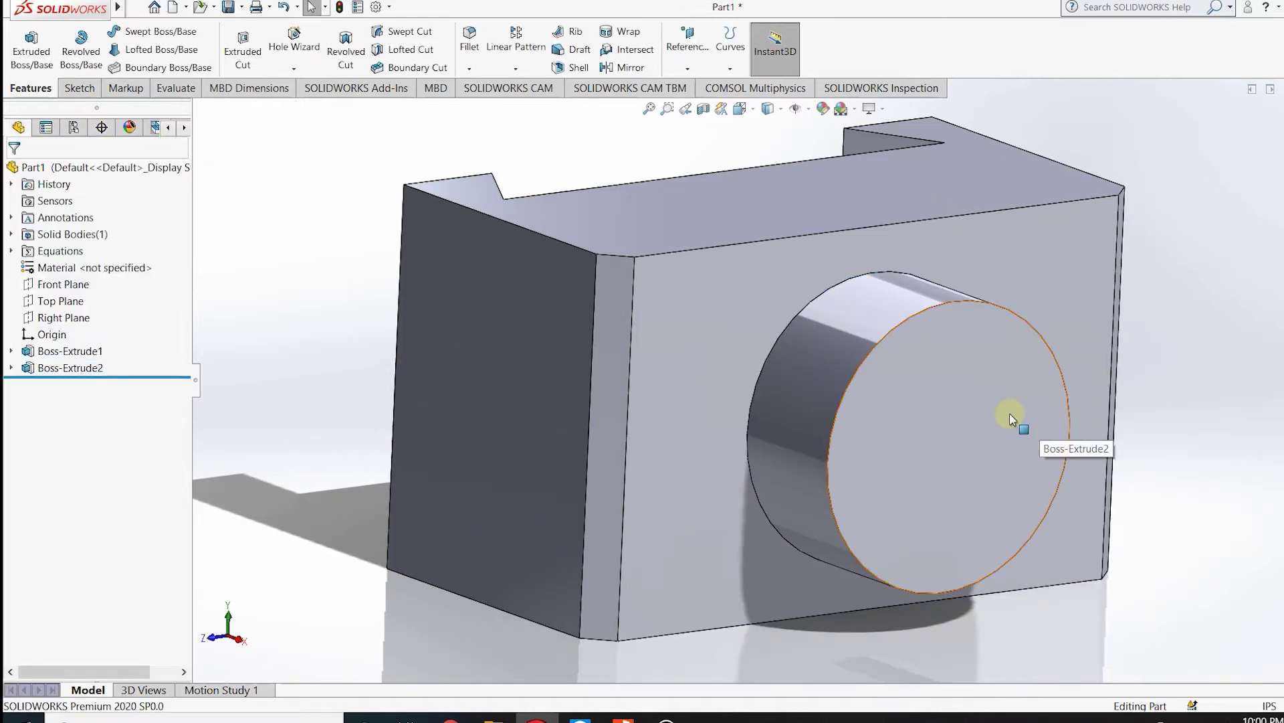
# Step: Sketch a 1.50 in diameter circle at the centre of the cylinder's end face
pyautogui.click(1009, 412)
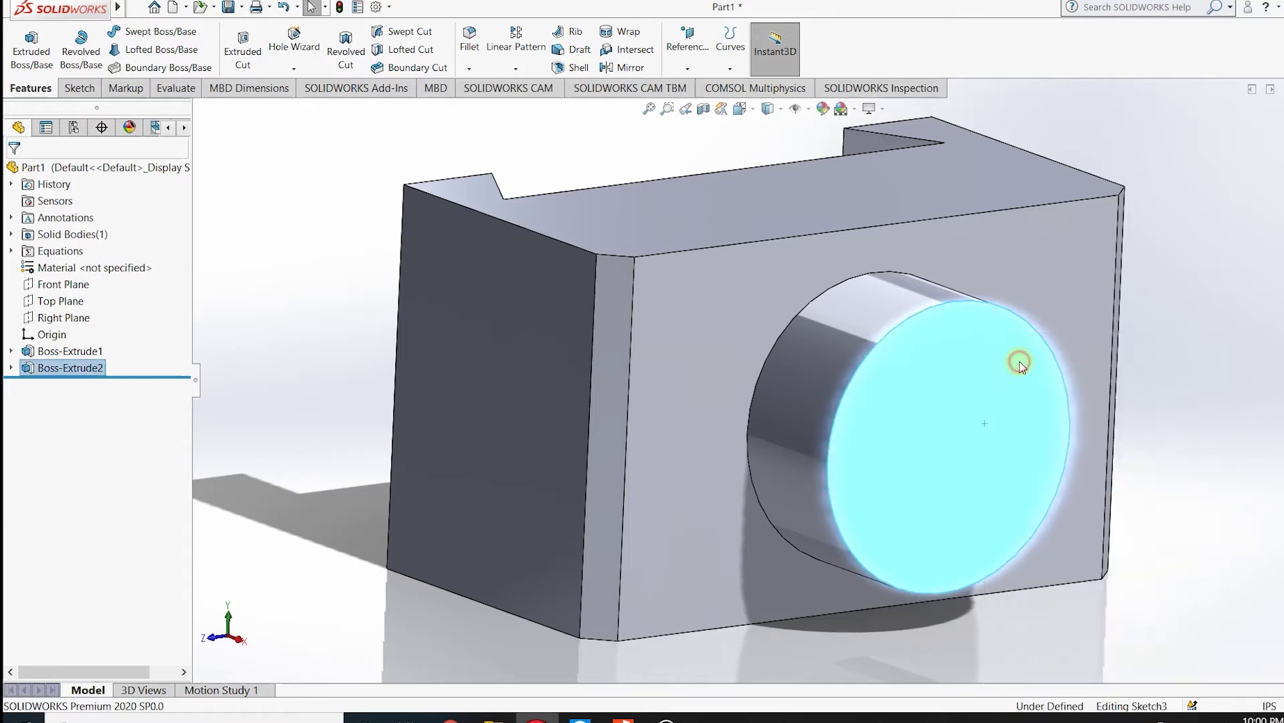
pyautogui.click(1020, 361)
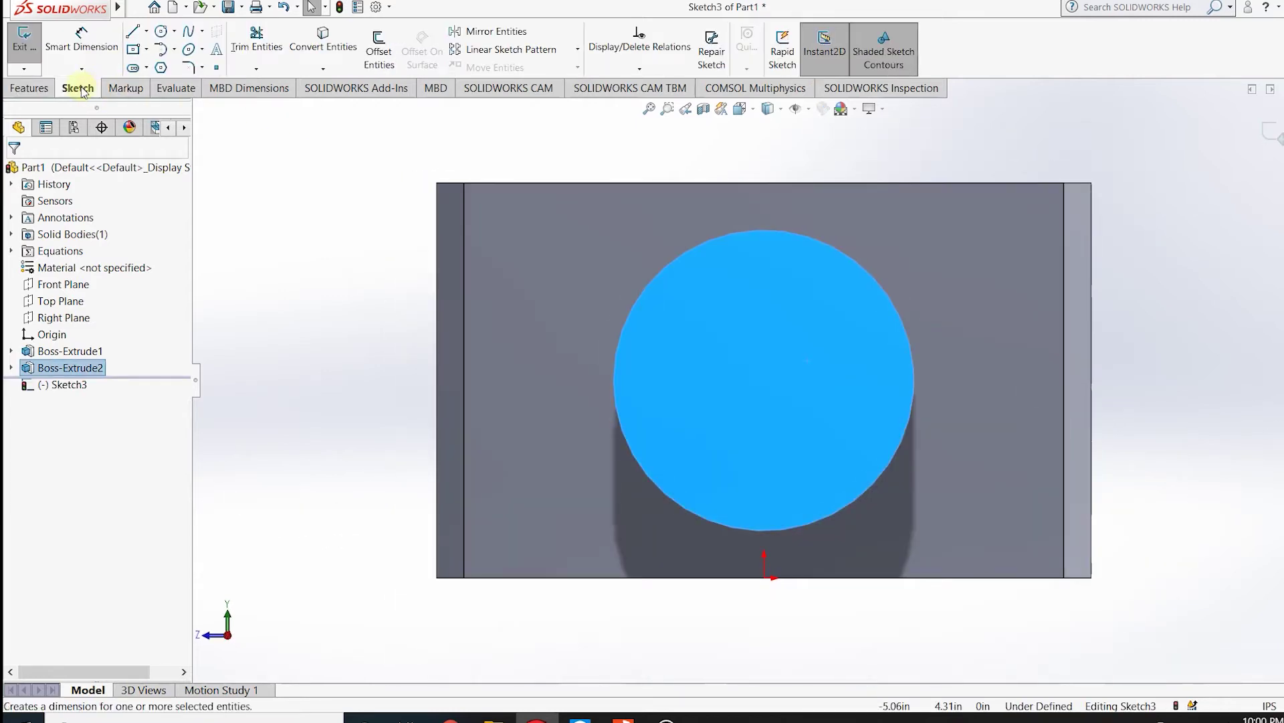
pyautogui.click(160, 31)
pyautogui.moveTo(764, 380); pyautogui.dragTo(812, 324)
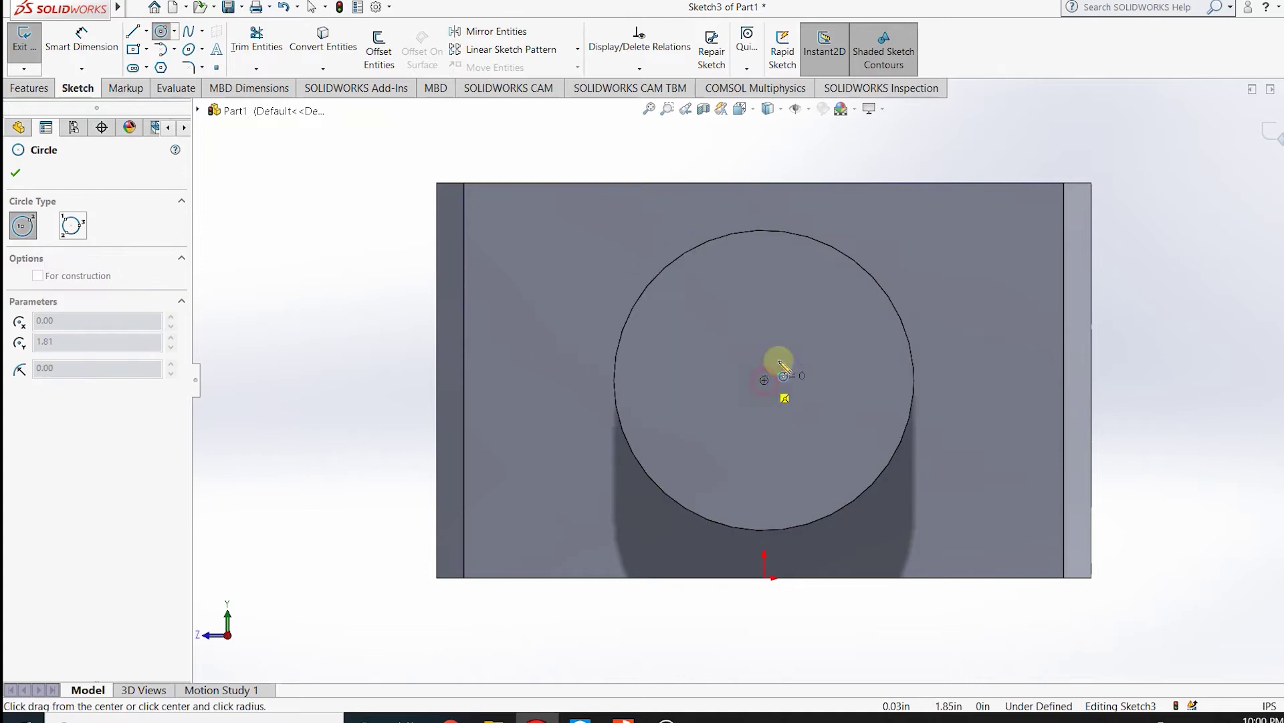
pyautogui.press('Escape')
pyautogui.press('d')
pyautogui.click(815, 328)
pyautogui.click(557, 380)
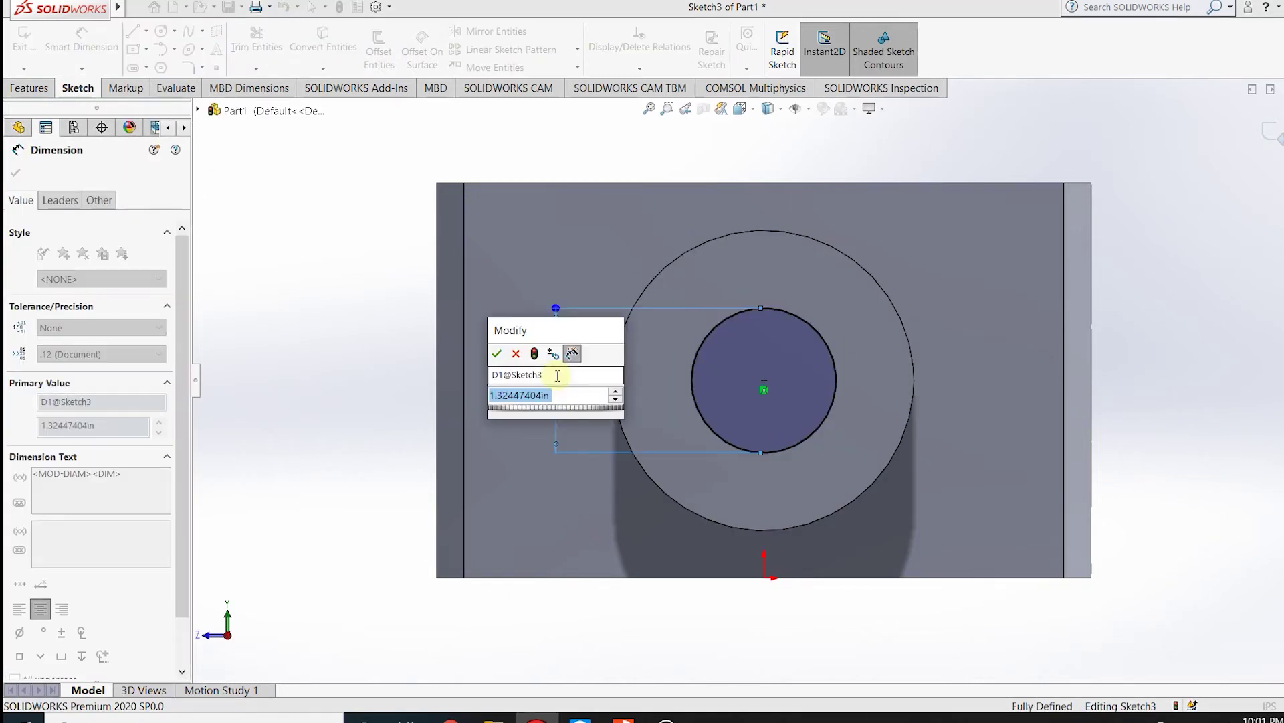
pyautogui.write('1.5')
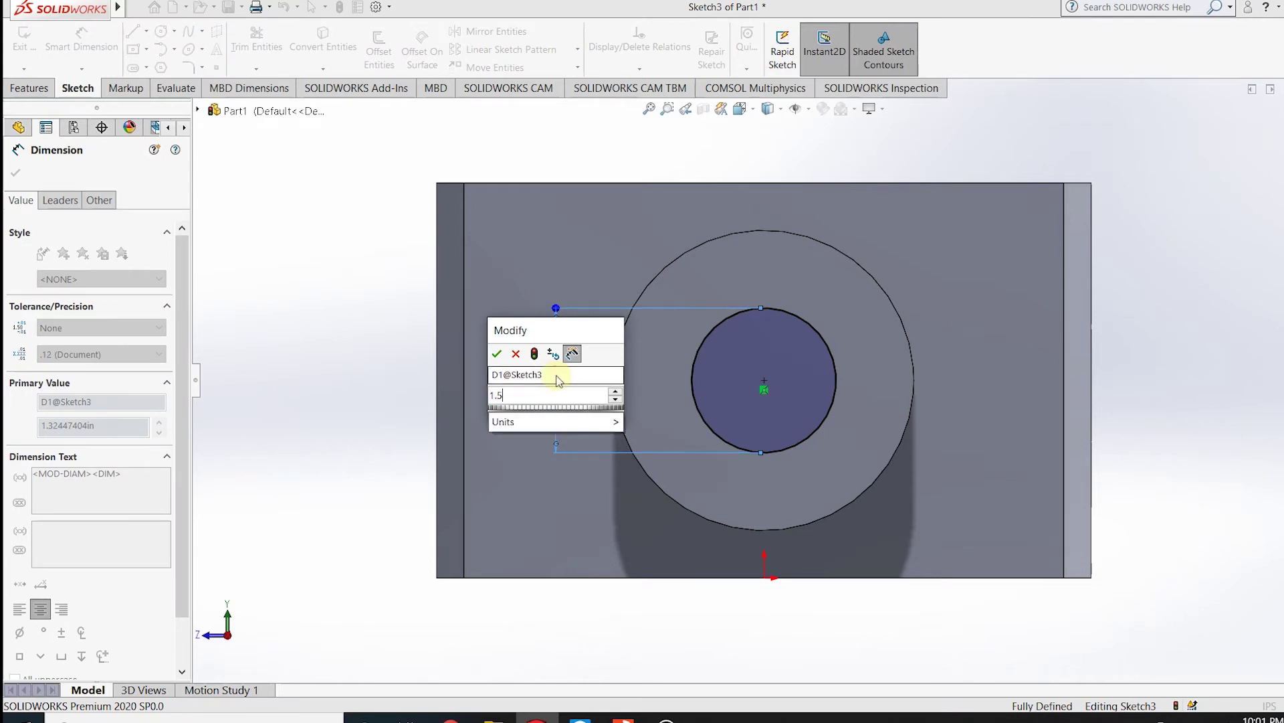
pyautogui.press('Return')
# Step: Extrude the small circle 2.00 in to form the shaft
pyautogui.click(29, 87)
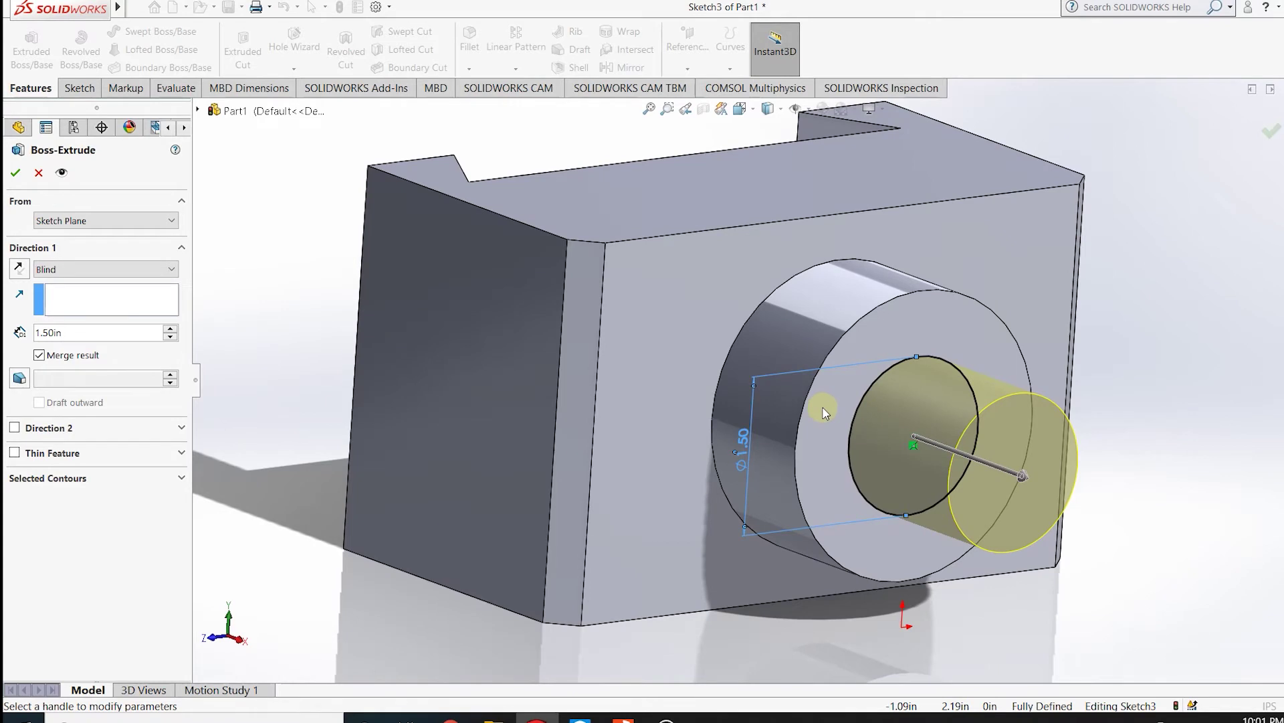
pyautogui.doubleClick(82, 337)
pyautogui.write('2')
pyautogui.press('Return')
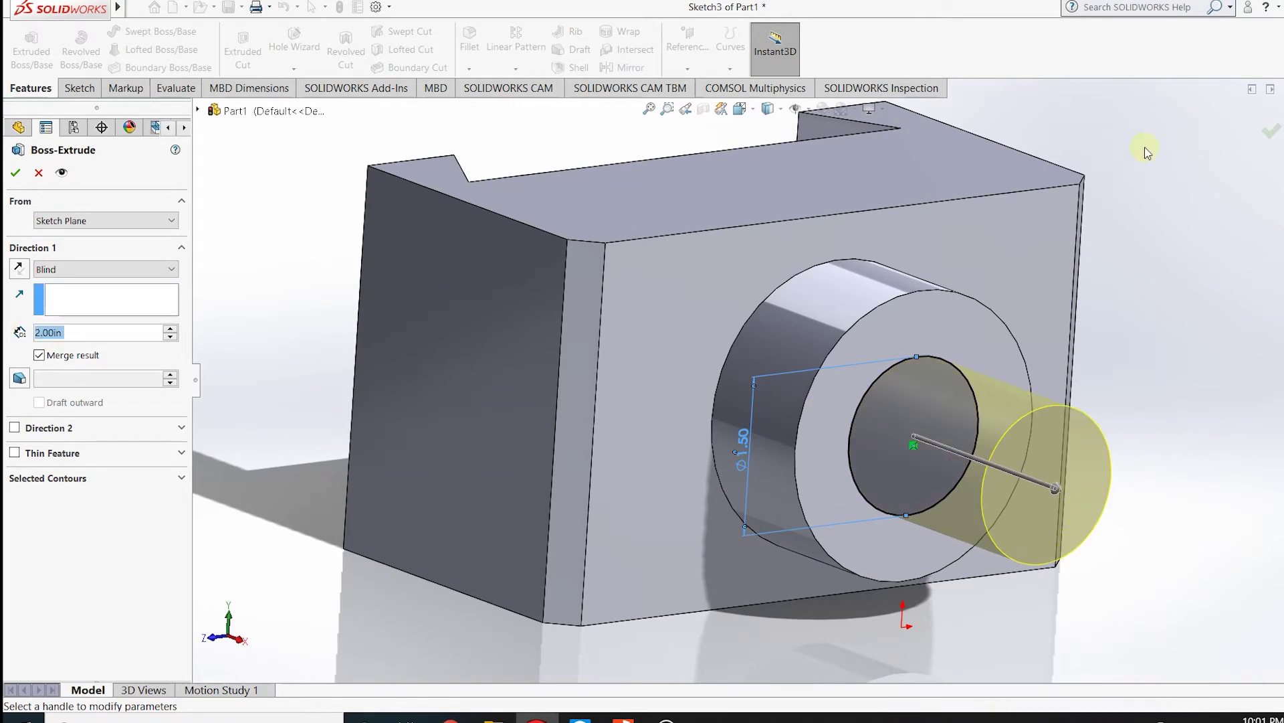
pyautogui.click(1271, 131)
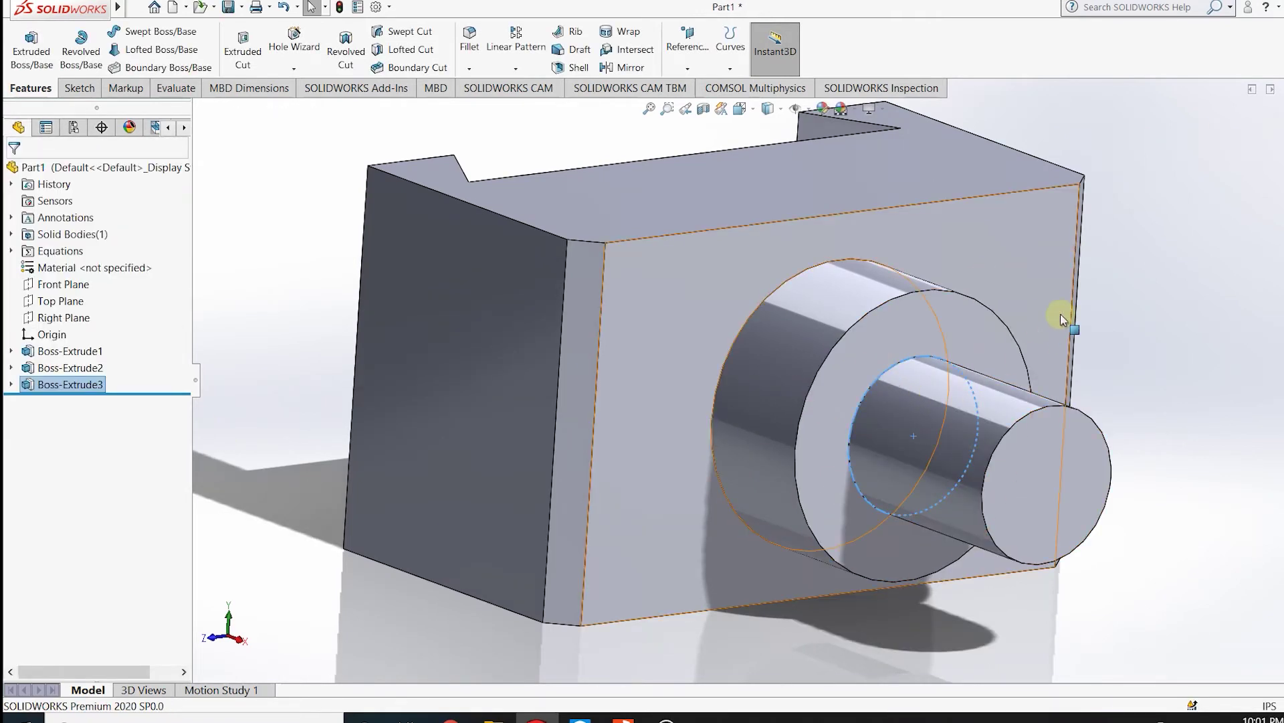
pyautogui.moveTo(1063, 311); pyautogui.dragTo(1132, 354, button='middle')
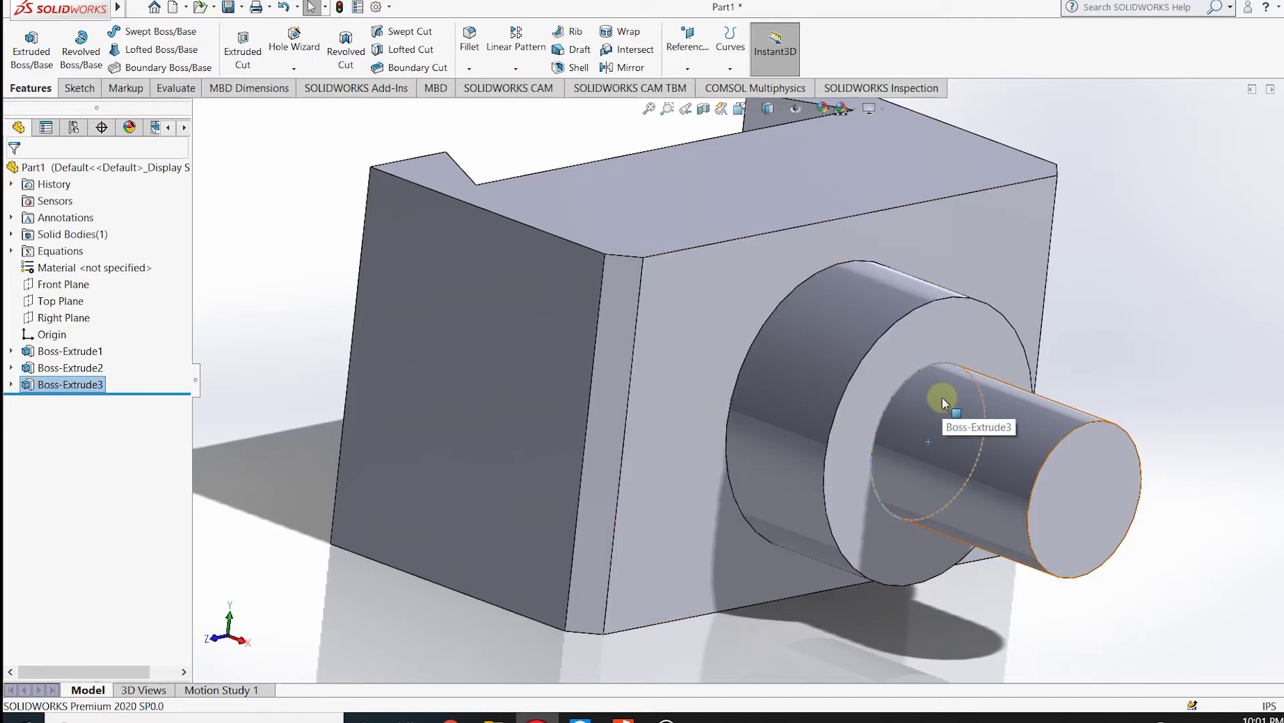
# Step: Start a sketch on the top face, viewed normal, with a centre rectangle on the shaft end
pyautogui.rightClick(749, 201)
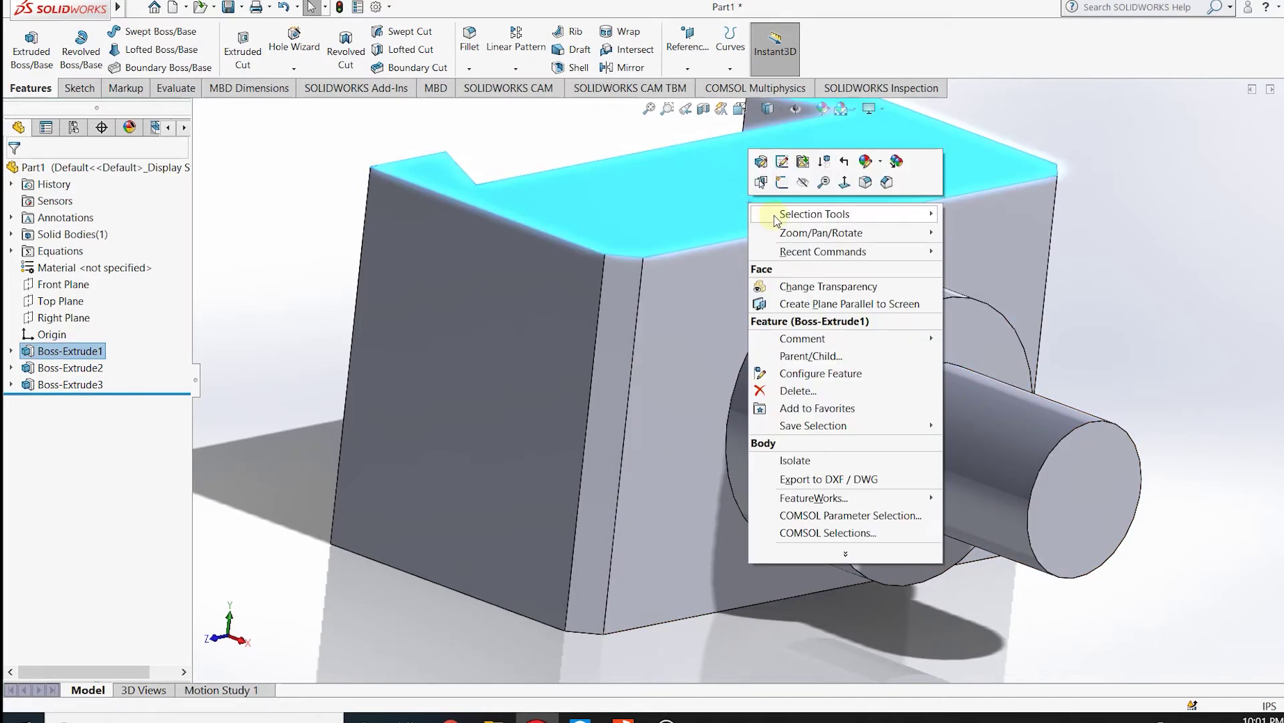
pyautogui.click(781, 181)
pyautogui.hotkey('ctrl', '8')
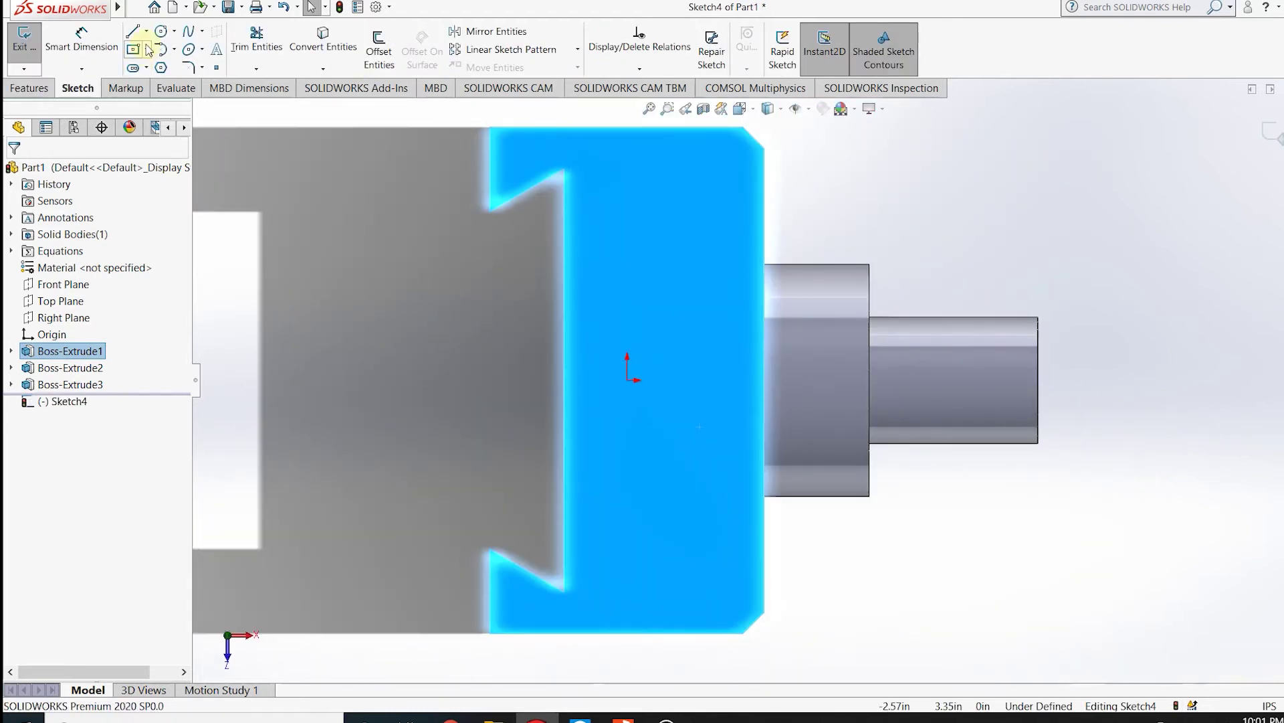
pyautogui.click(146, 50)
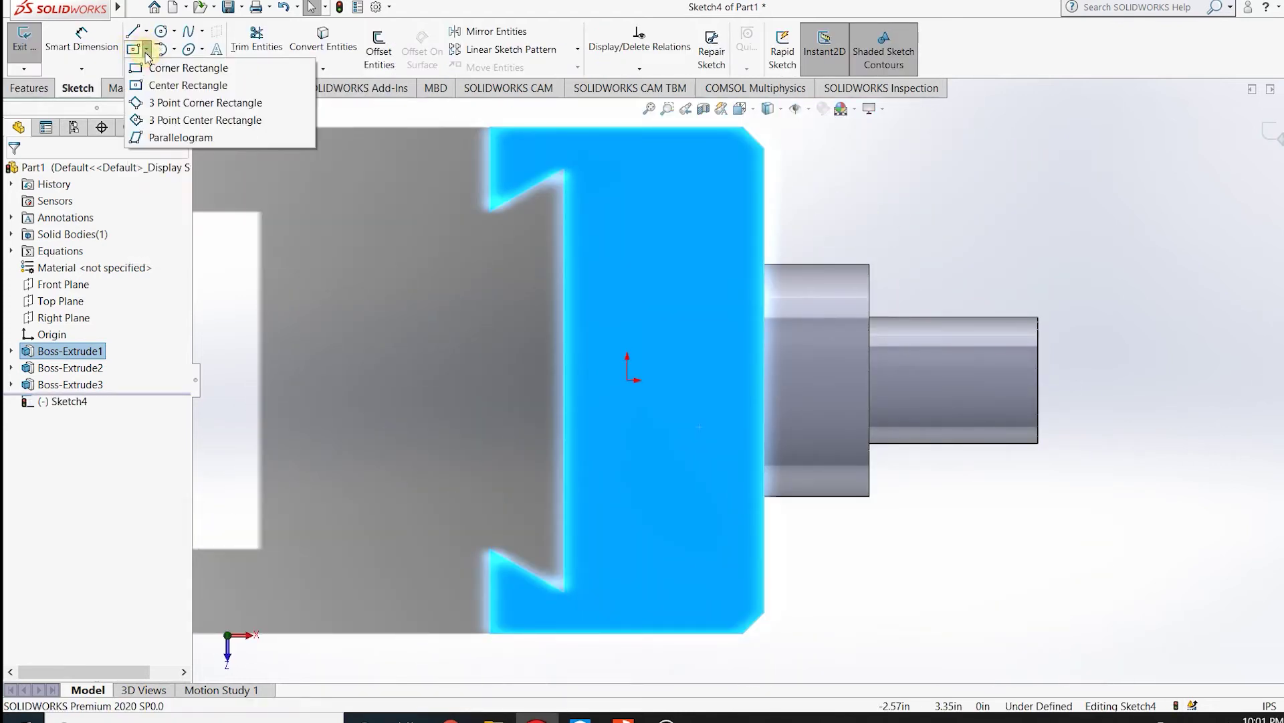
pyautogui.click(170, 84)
pyautogui.click(1038, 380)
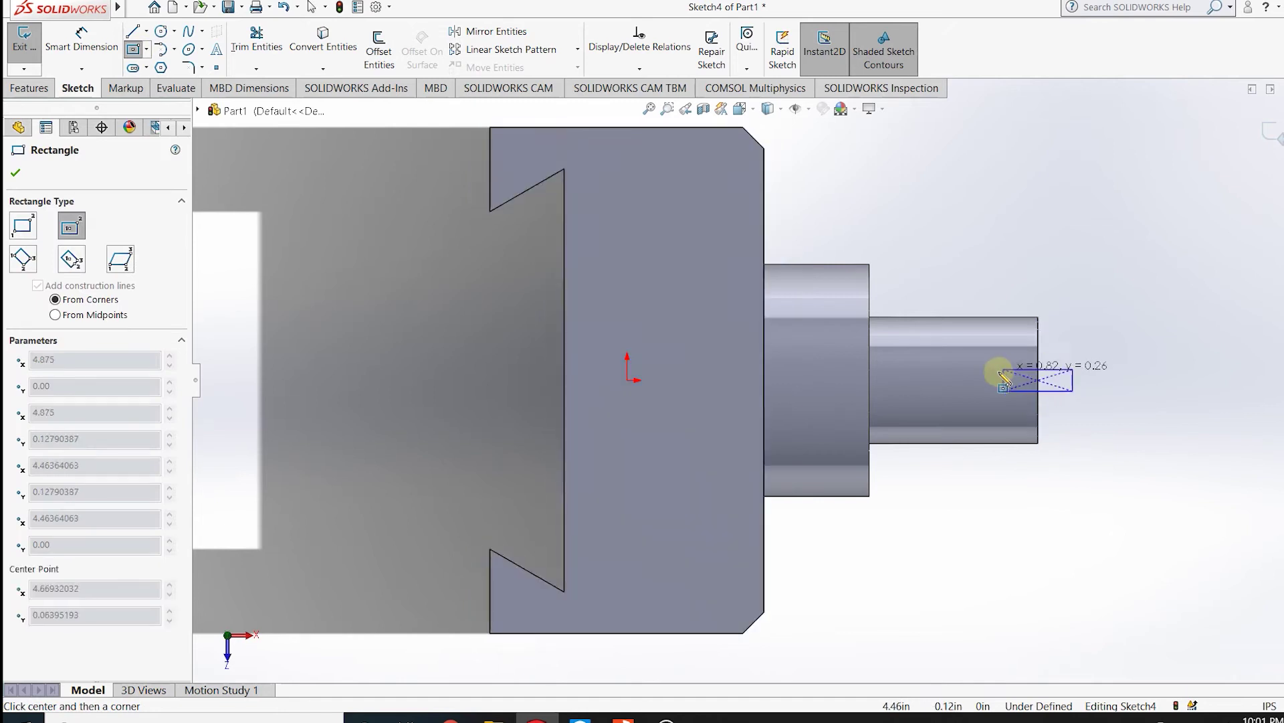
pyautogui.click(960, 363)
# Step: Dimension the rectangle 1.00 in from the shaft end and 0.38 in tall
pyautogui.click(80, 40)
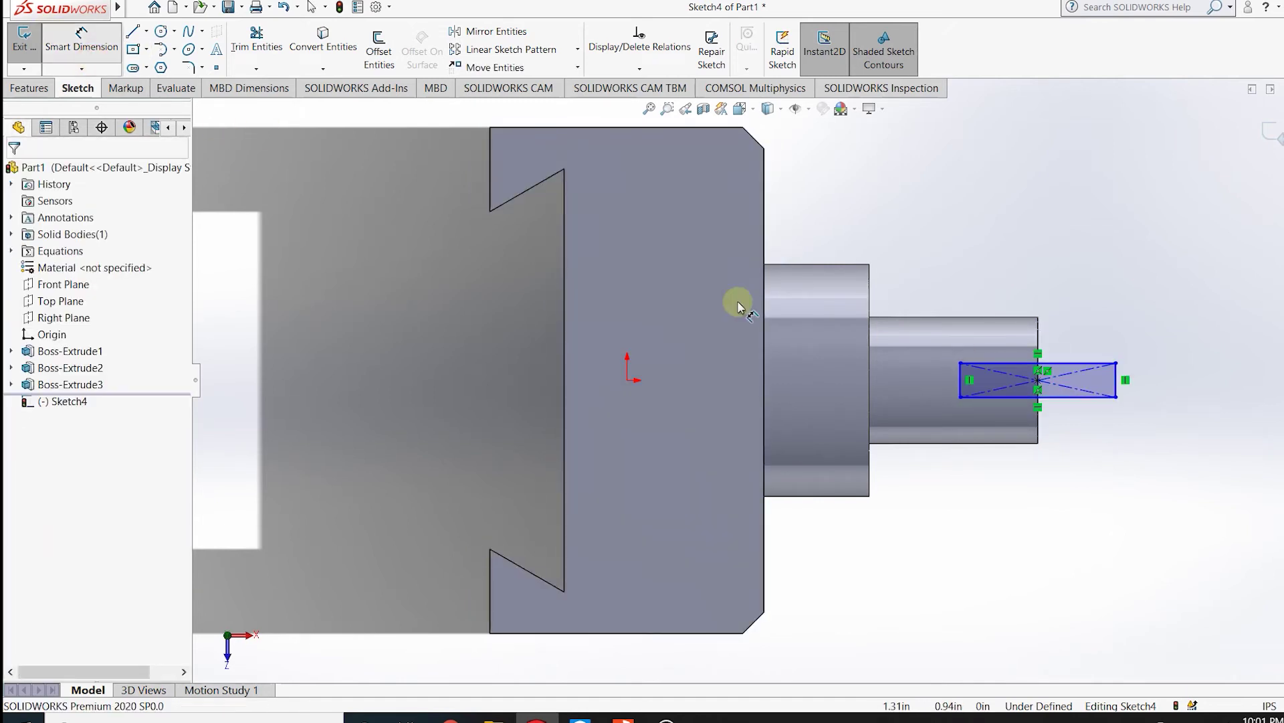
pyautogui.click(961, 378)
pyautogui.click(1038, 337)
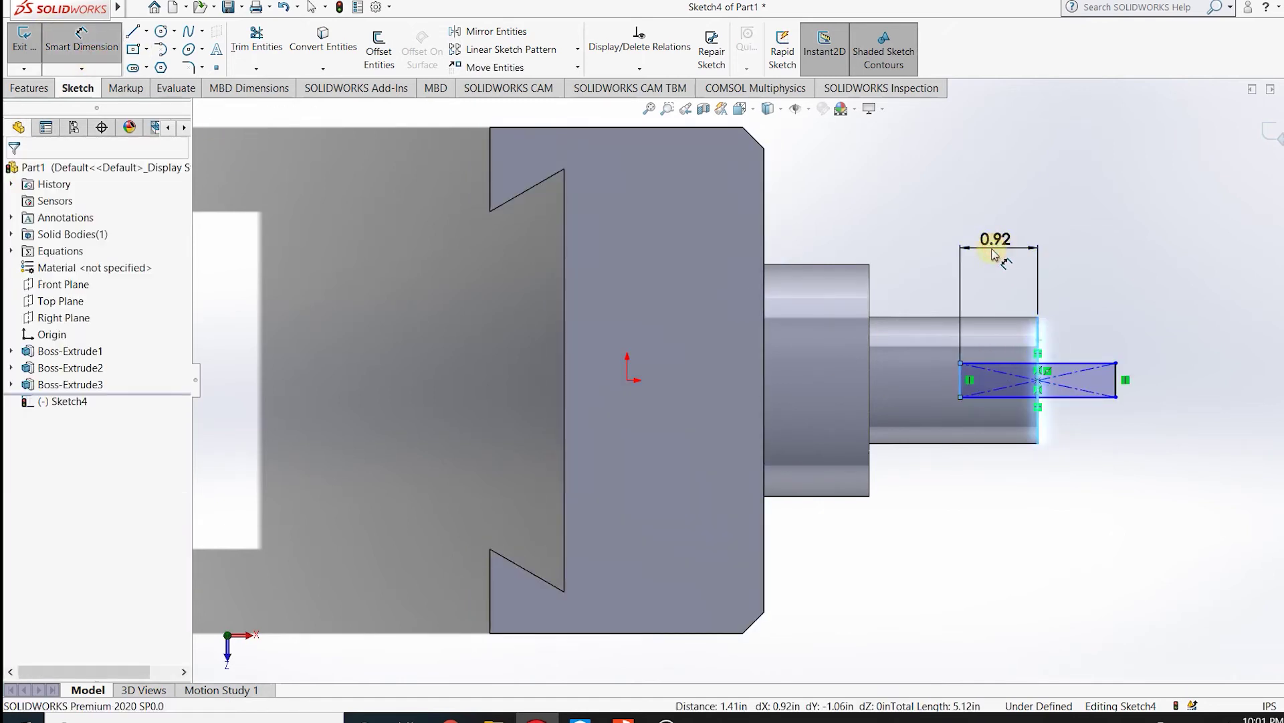
pyautogui.click(995, 255)
pyautogui.write('1')
pyautogui.press('Return')
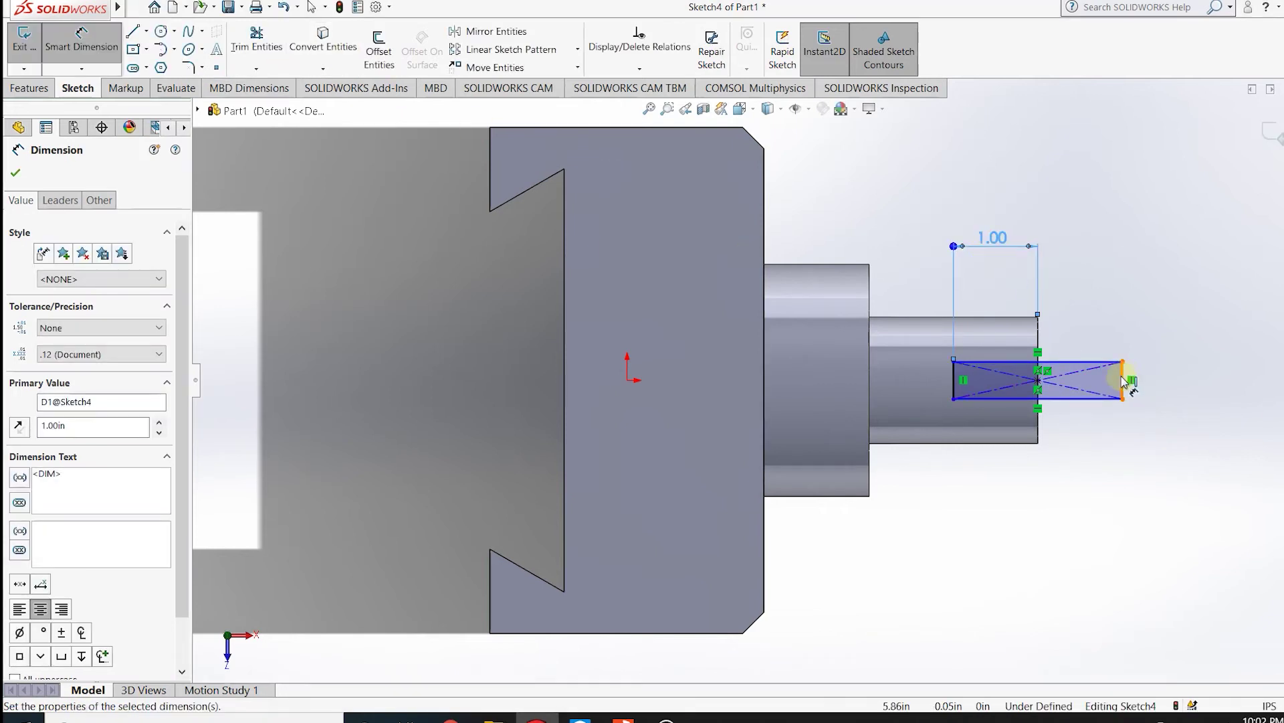
pyautogui.click(1124, 380)
pyautogui.click(1219, 329)
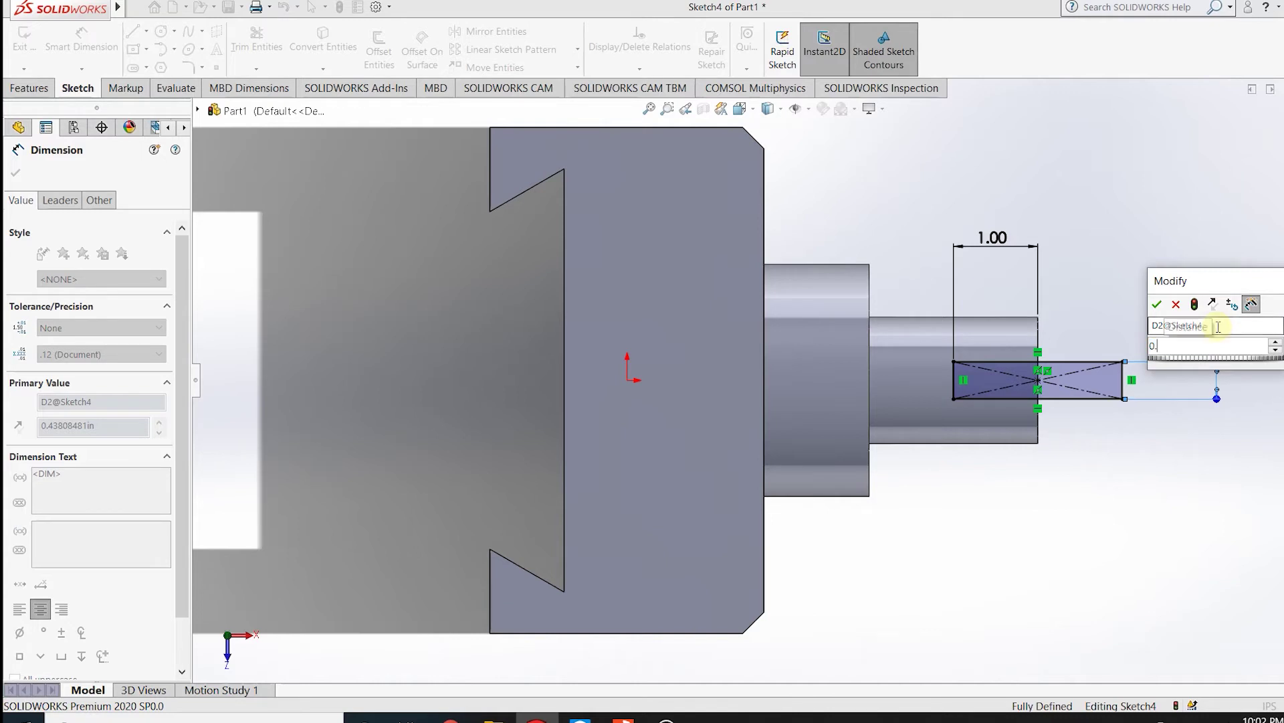
pyautogui.write('38')
pyautogui.press('Return')
# Step: Extrude-cut the rectangle Through All to notch the shaft end
pyautogui.click(27, 94)
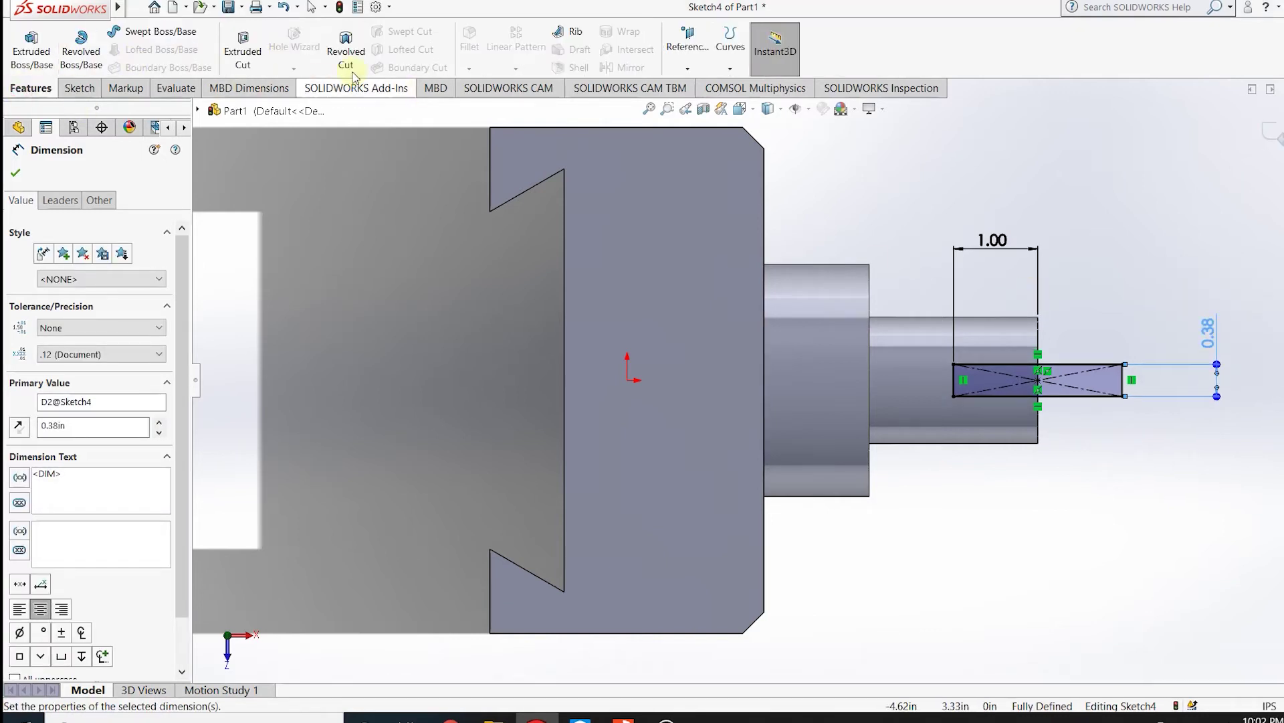
pyautogui.click(242, 50)
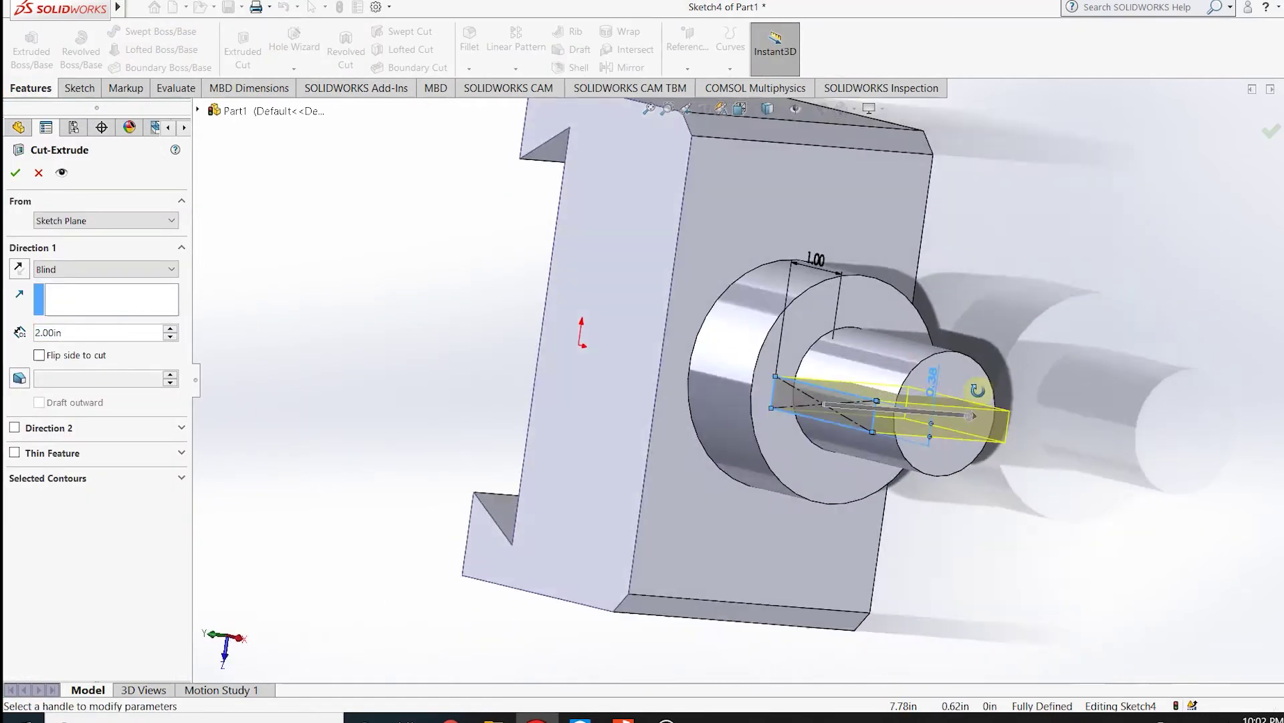
pyautogui.click(105, 269)
pyautogui.click(60, 289)
pyautogui.click(15, 173)
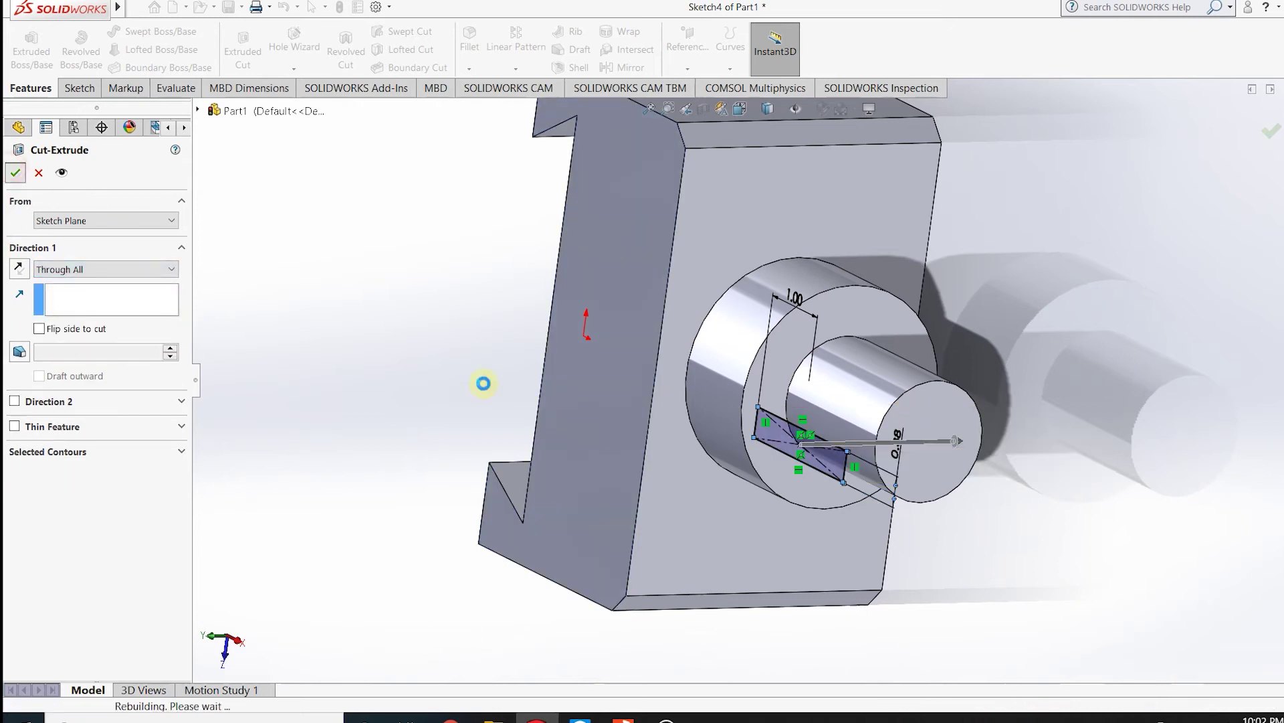
pyautogui.moveTo(1057, 339)
pyautogui.mouseDown(button='middle')
pyautogui.moveTo(1069, 346)
pyautogui.moveTo(1124, 266)
pyautogui.moveTo(1009, 241)
pyautogui.mouseUp(button='middle')
# Step: Apply the polished steel appearance from Metal > Steel to the part
pyautogui.click(823, 109)
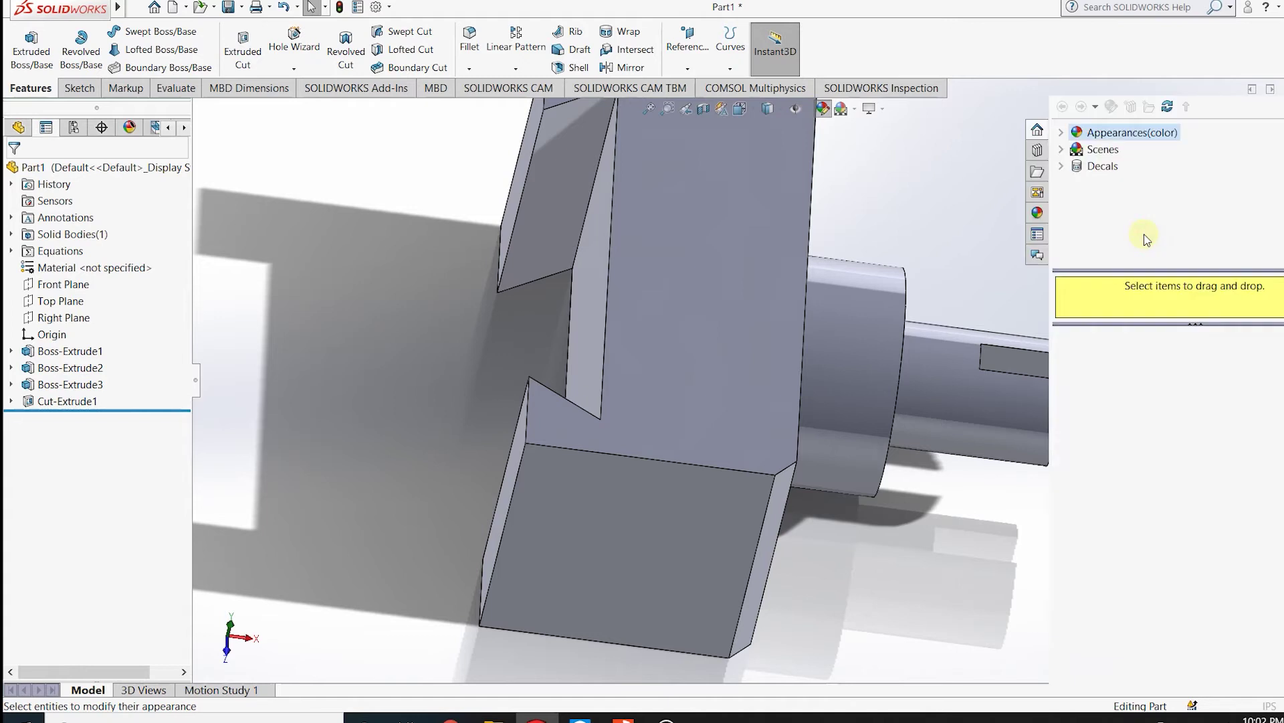
pyautogui.click(1073, 132)
pyautogui.doubleClick(1112, 148)
pyautogui.doubleClick(1114, 133)
pyautogui.click(1131, 149)
pyautogui.click(1109, 368)
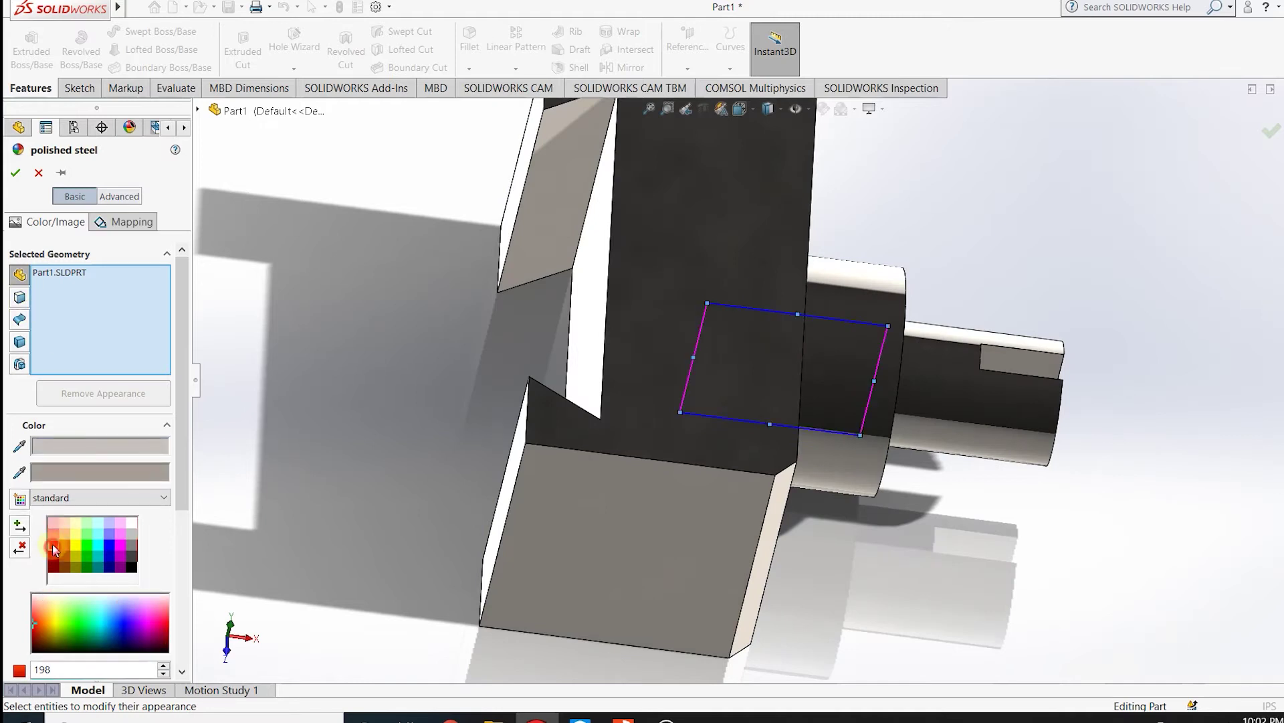
# Step: Change the appearance colour to red, accept, and return to isometric view
pyautogui.click(55, 547)
pyautogui.click(1271, 131)
pyautogui.scroll(5, 988, 267)
pyautogui.scroll(-2, 825, 320)
pyautogui.moveTo(842, 144)
pyautogui.mouseDown(button='middle')
pyautogui.moveTo(602, 223)
pyautogui.moveTo(522, 393)
pyautogui.moveTo(602, 511)
pyautogui.moveTo(738, 424)
pyautogui.moveTo(898, 504)
pyautogui.moveTo(1102, 542)
pyautogui.moveTo(1007, 481)
pyautogui.moveTo(958, 493)
pyautogui.mouseUp(button='middle')
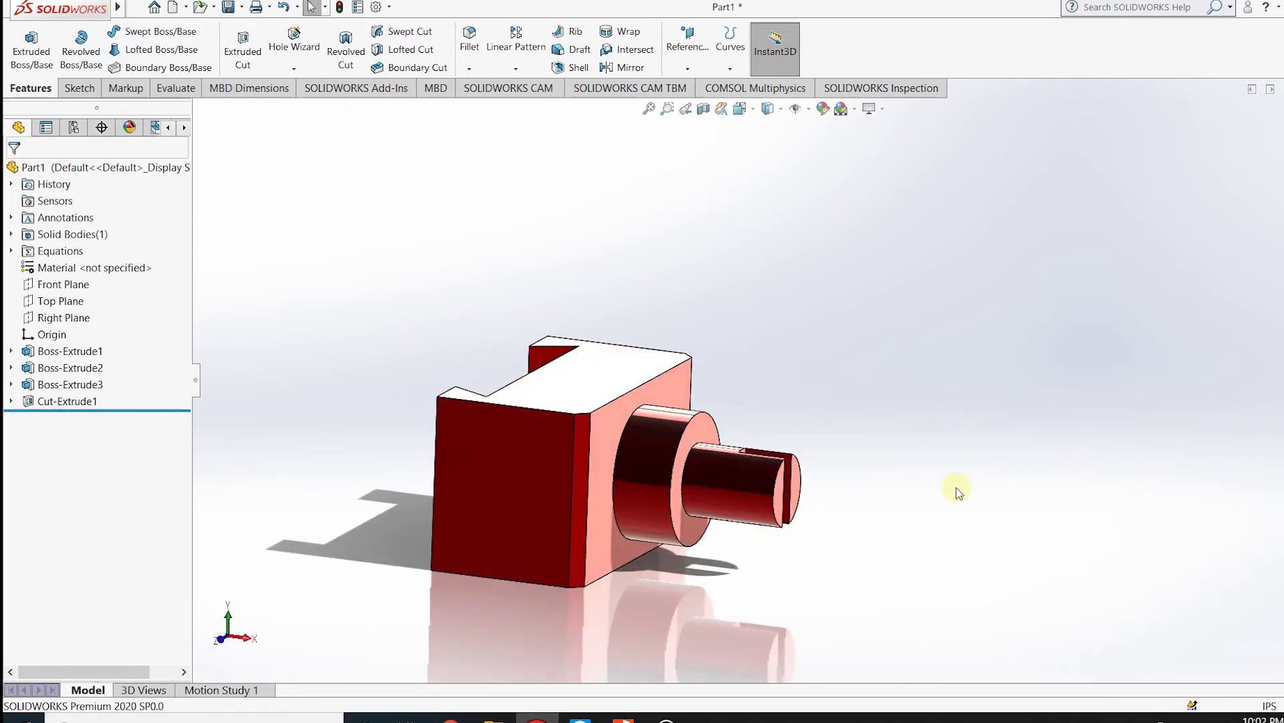
pyautogui.hotkey('ctrl', '7')
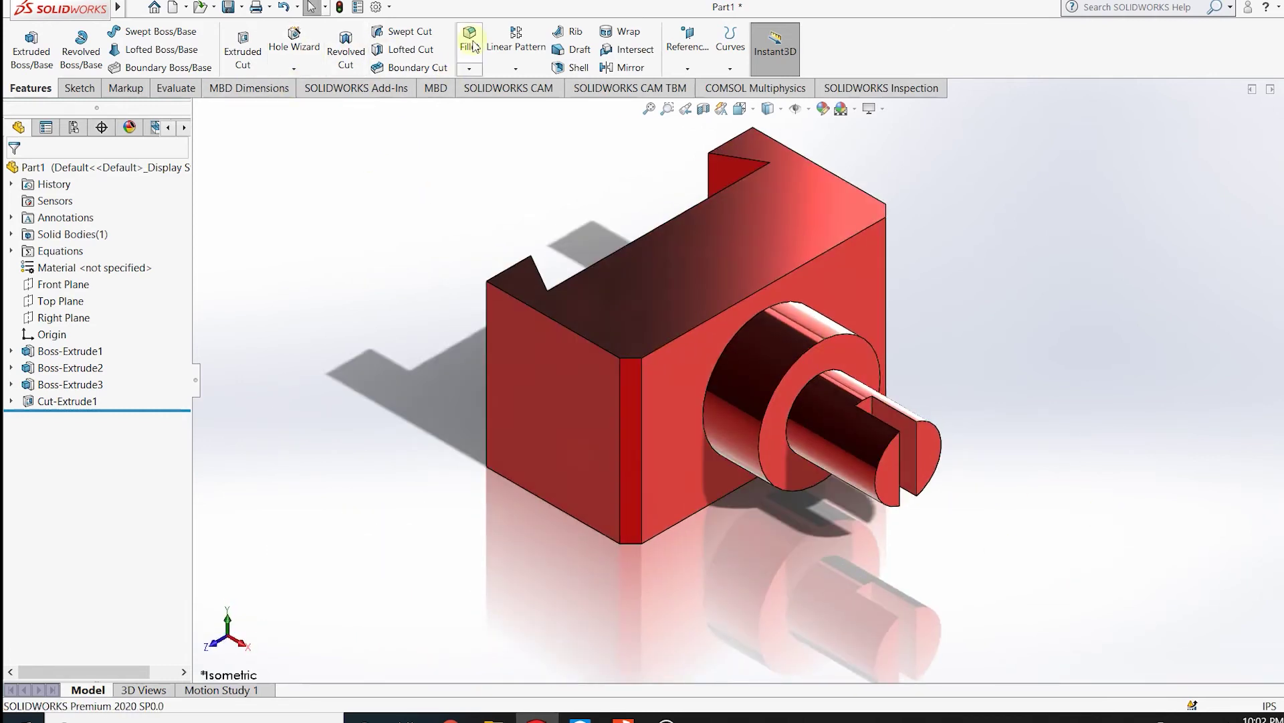
# Step: Fillet the circular edge with a 0.15 in radius
pyautogui.click(470, 40)
pyautogui.click(825, 340)
pyautogui.write('0.15')
pyautogui.press('Return')
pyautogui.press('Return')
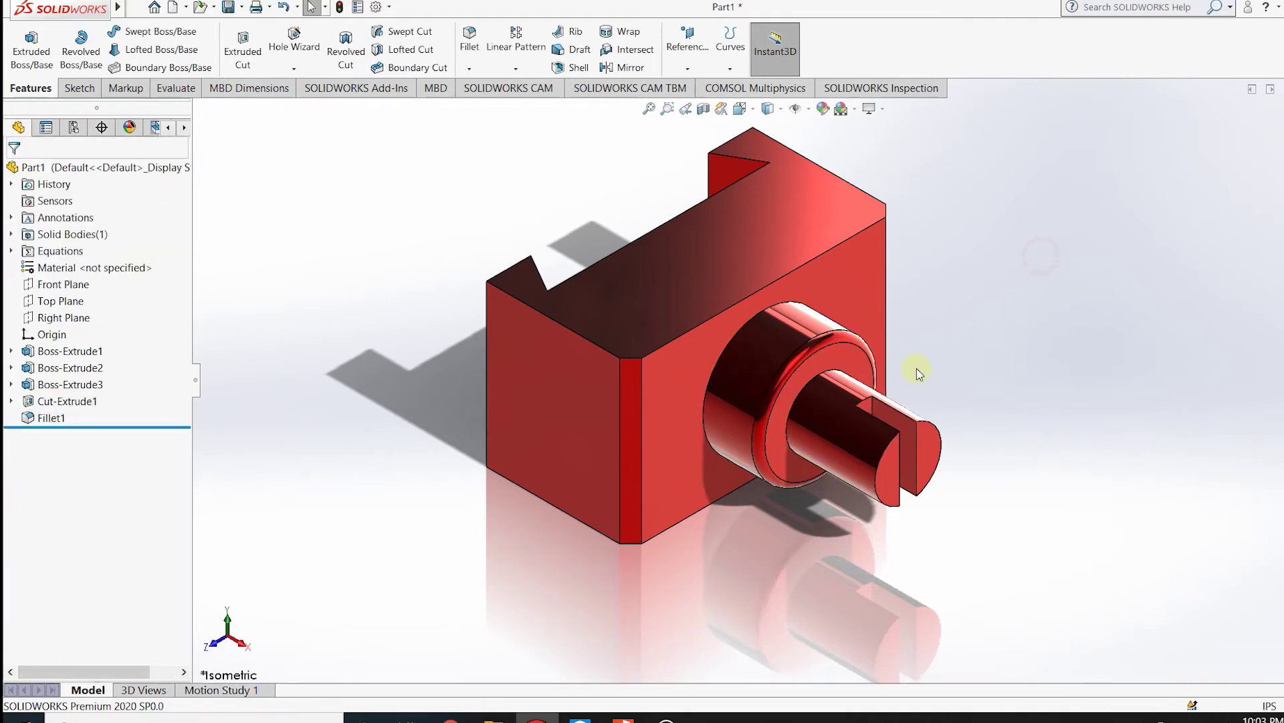
pyautogui.scroll(-3, 552, 370)
pyautogui.scroll(-2, 576, 346)
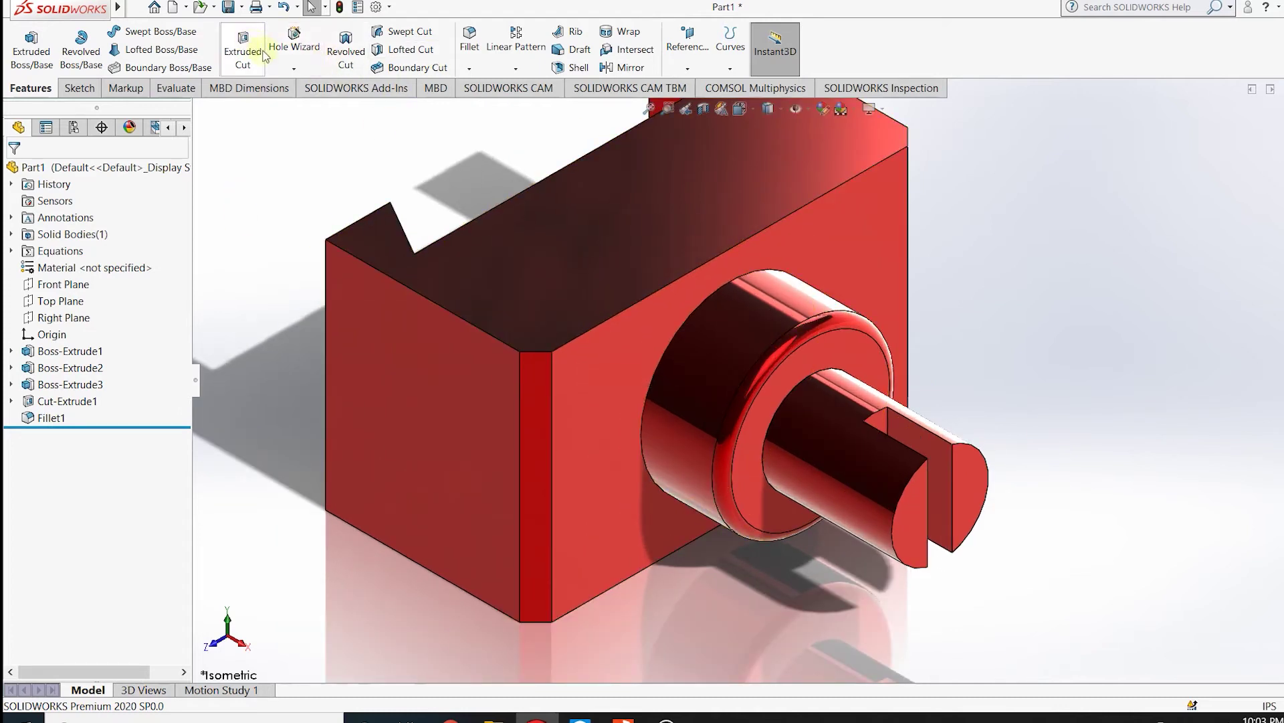
# Step: Begin a second fillet on the shaft-end edges, cancel it, and return to isometric
pyautogui.click(471, 39)
pyautogui.click(966, 455)
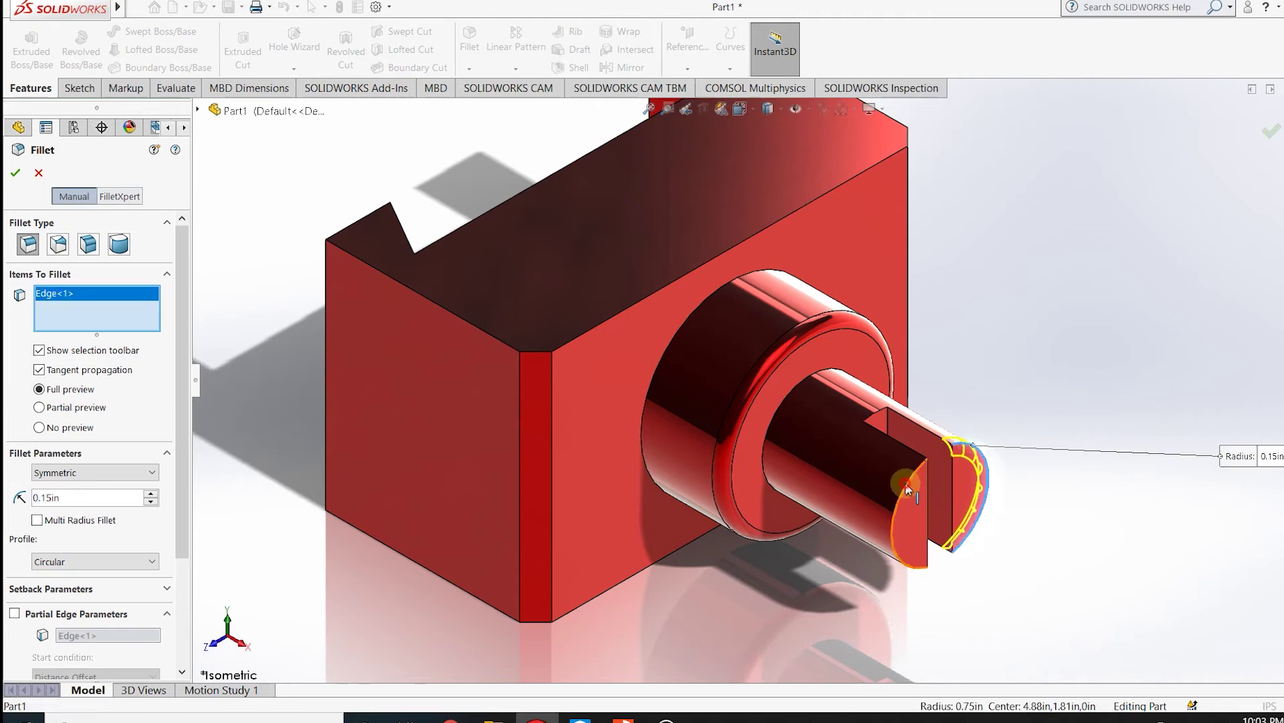
pyautogui.click(905, 509)
pyautogui.press('Escape')
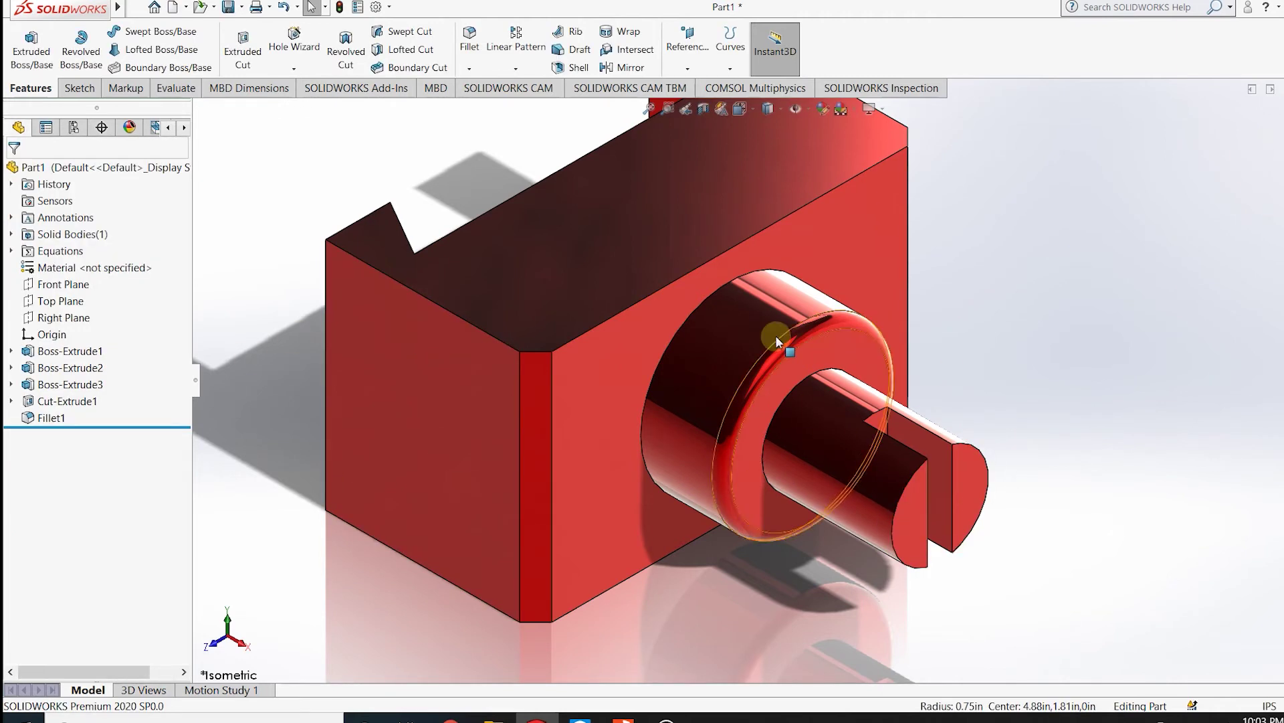
pyautogui.moveTo(754, 332)
pyautogui.mouseDown(button='middle')
pyautogui.moveTo(948, 336)
pyautogui.moveTo(1281, 415)
pyautogui.mouseUp(button='middle')
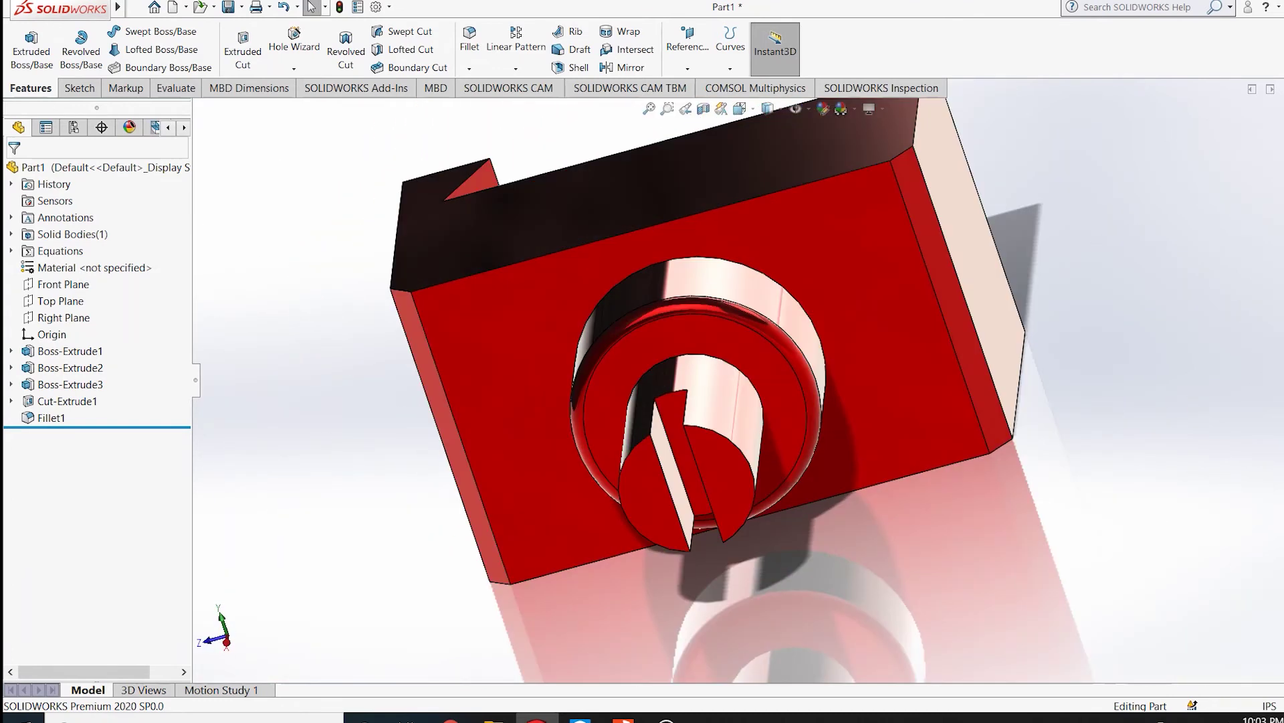
pyautogui.hotkey('ctrl', '7')
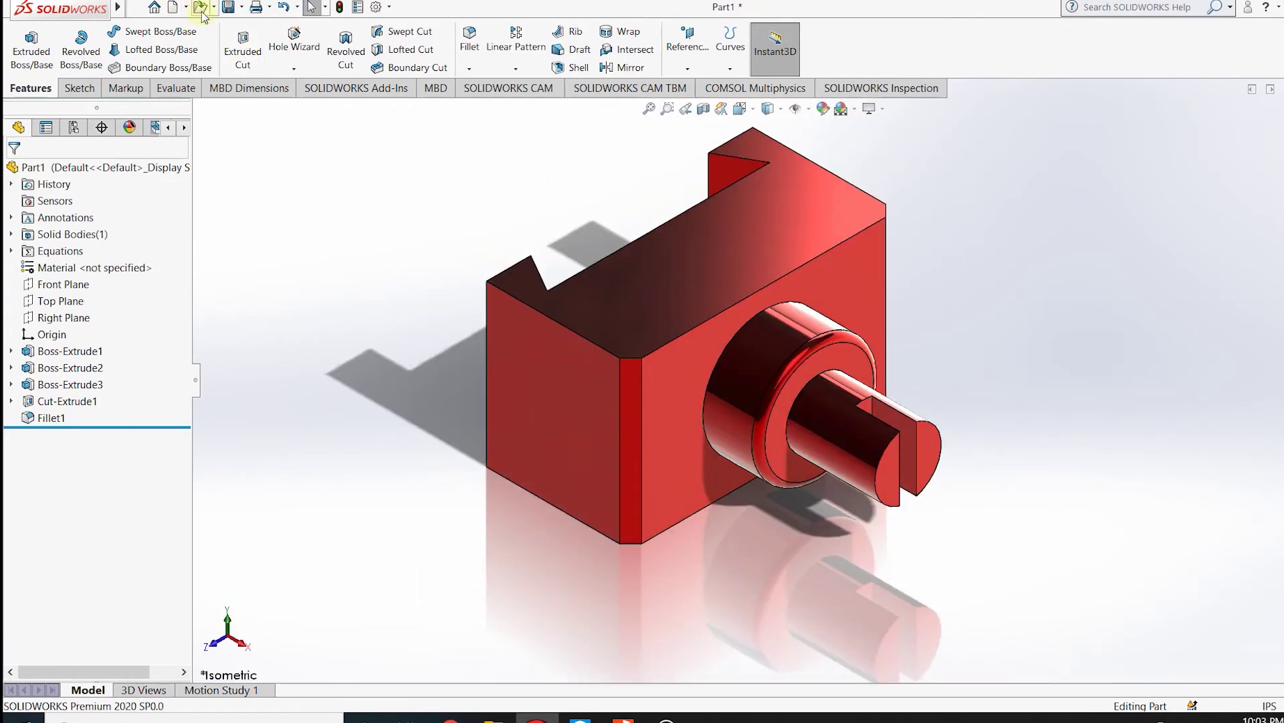
# Step: Make a drawing from the part, saving the part as 52 on the Desktop
pyautogui.click(186, 6)
pyautogui.click(200, 41)
pyautogui.click(685, 372)
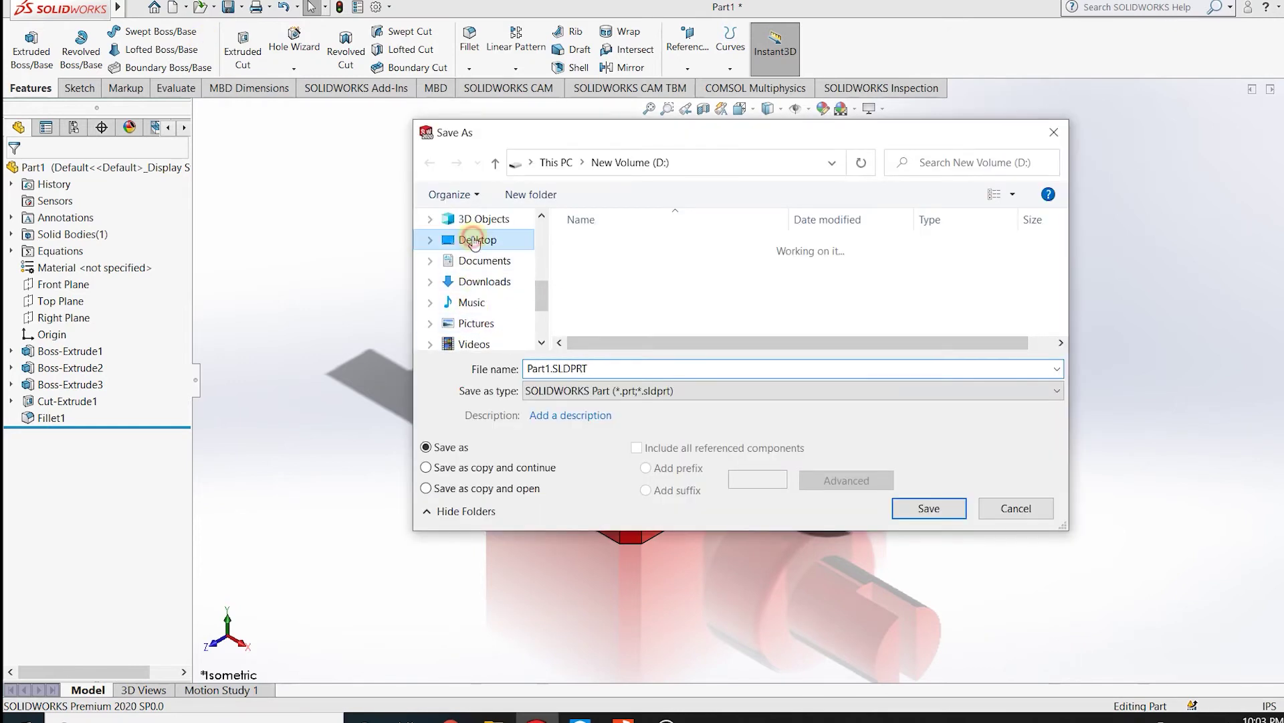
pyautogui.write('52')
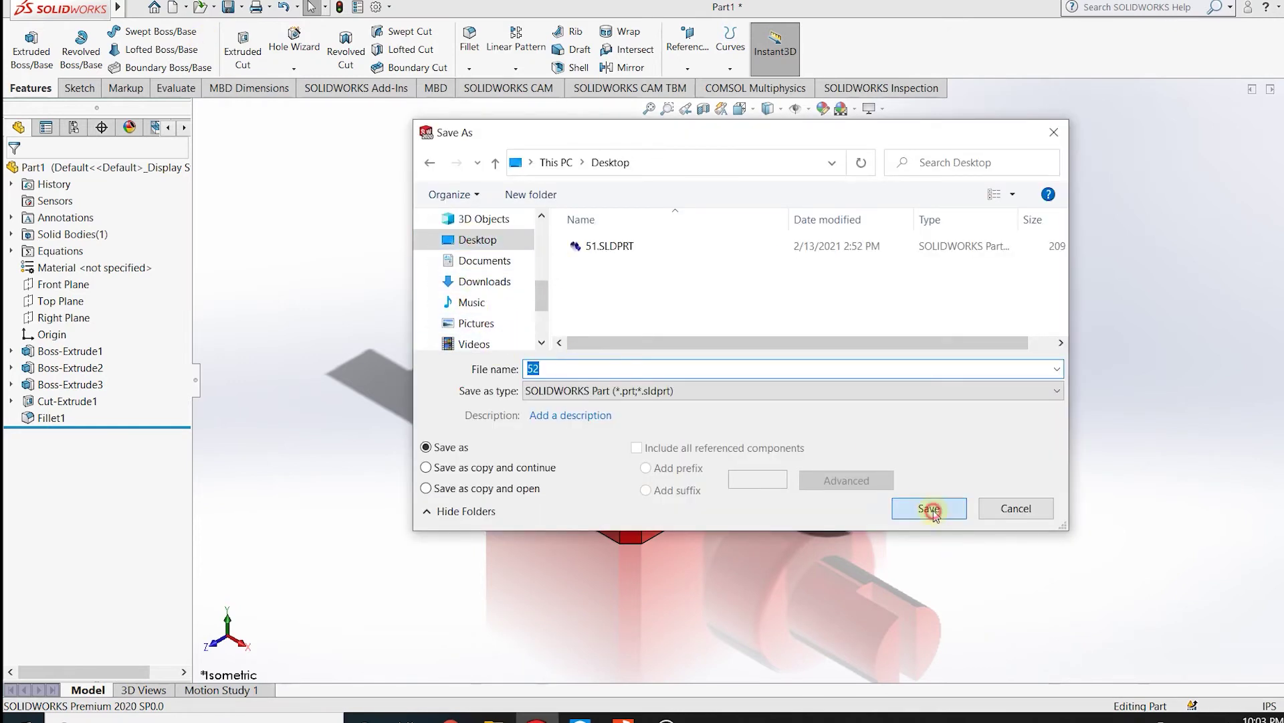
pyautogui.click(931, 510)
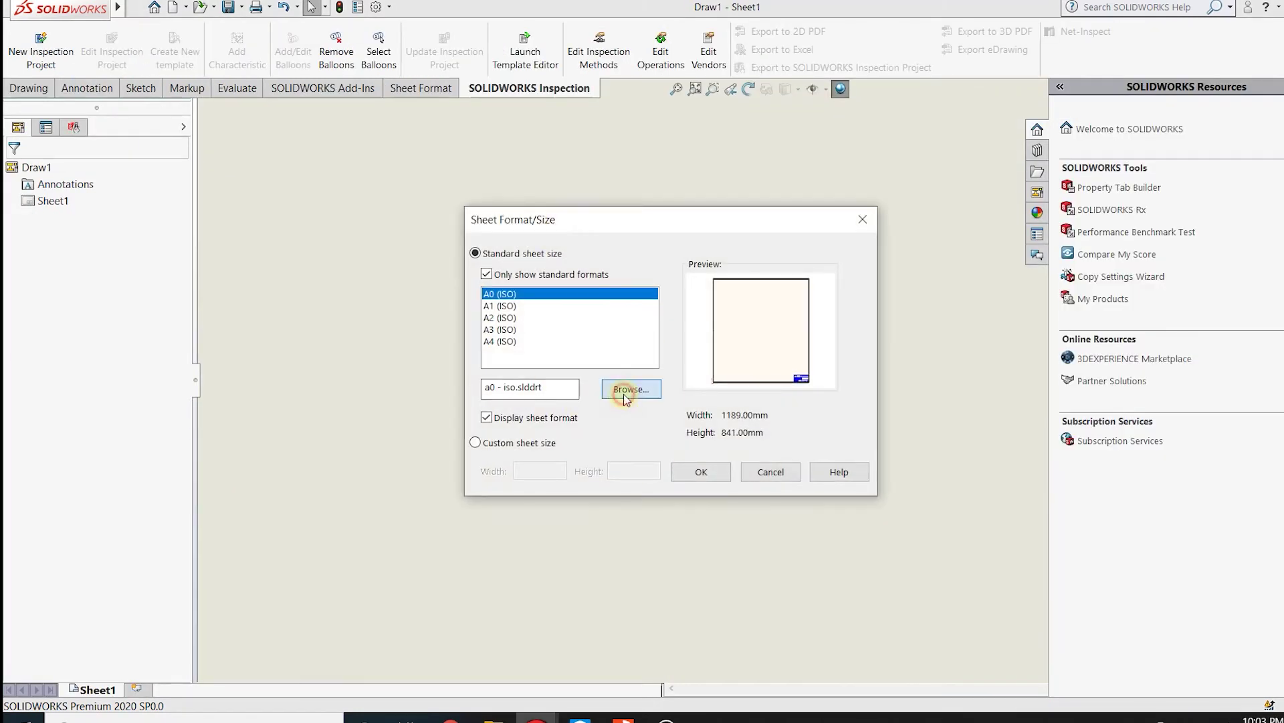
# Step: Use the A4 Landscape sheet format from the Desktop and start a Model View
pyautogui.click(625, 390)
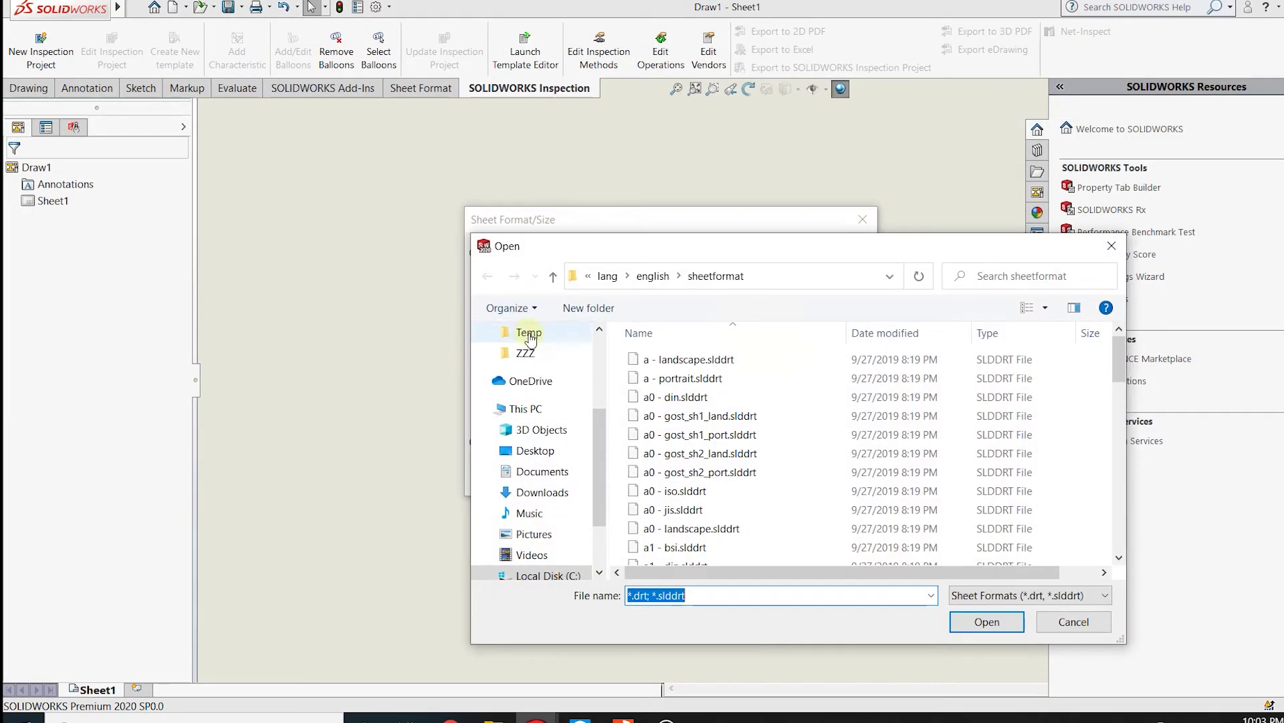
pyautogui.click(535, 471)
pyautogui.doubleClick(689, 361)
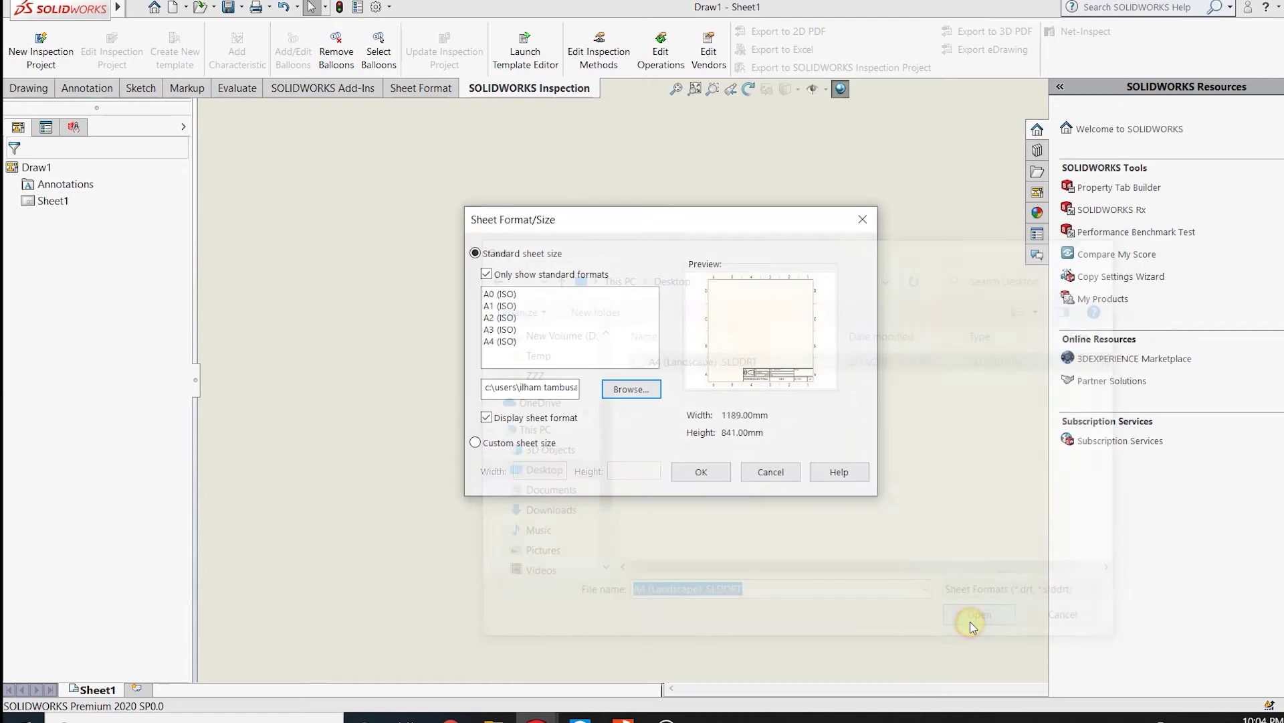
pyautogui.click(688, 470)
pyautogui.scroll(2, 893, 568)
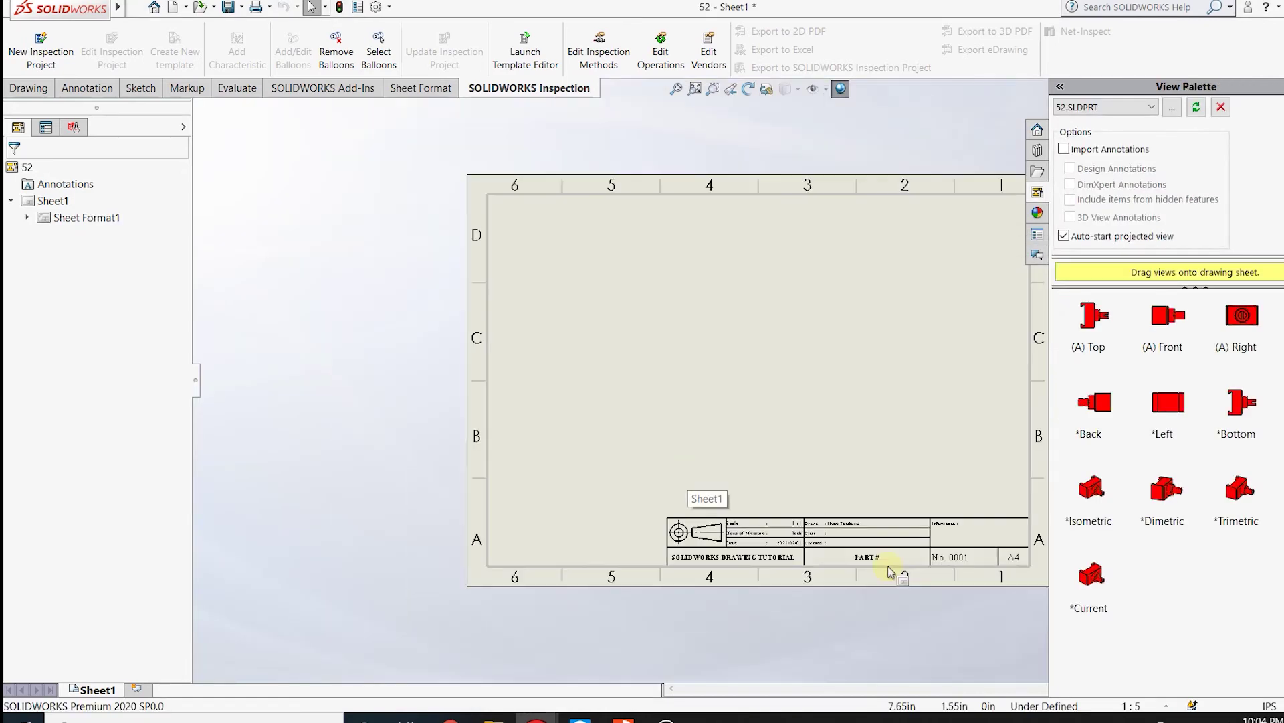
pyautogui.scroll(1, 937, 475)
pyautogui.scroll(1, 736, 391)
pyautogui.scroll(2, 769, 325)
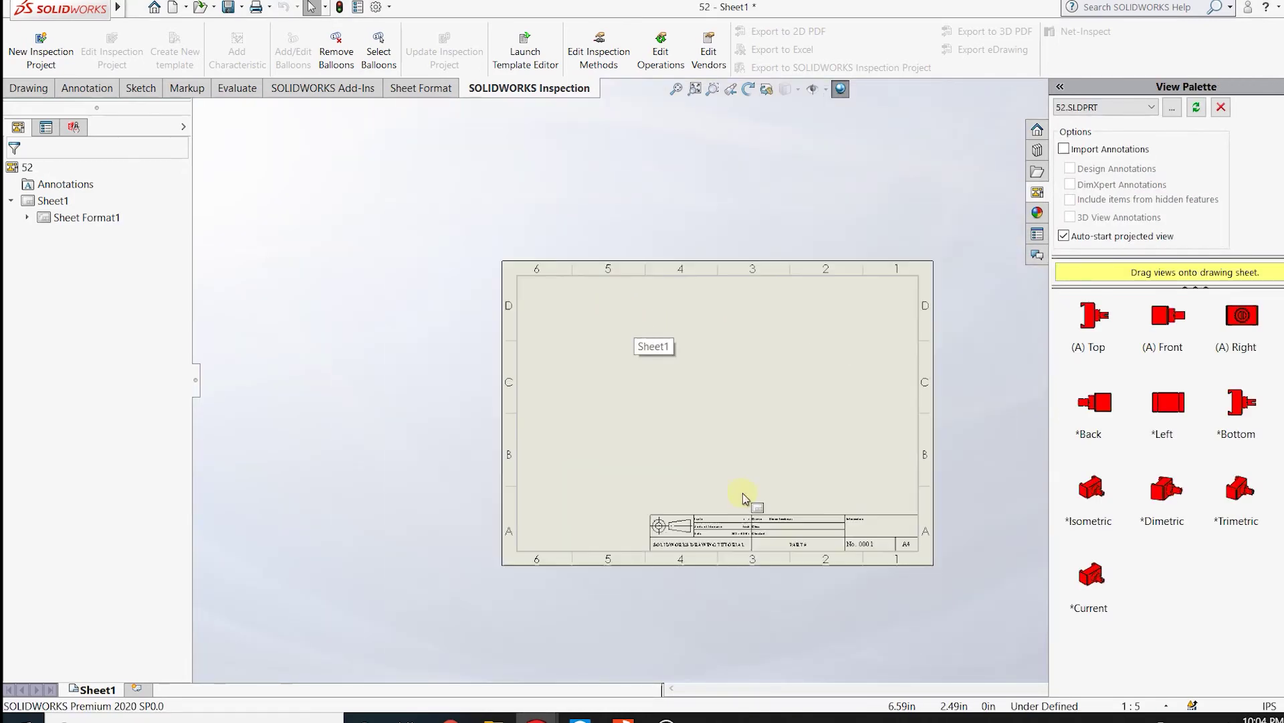
pyautogui.scroll(-2, 694, 378)
pyautogui.scroll(-1, 909, 319)
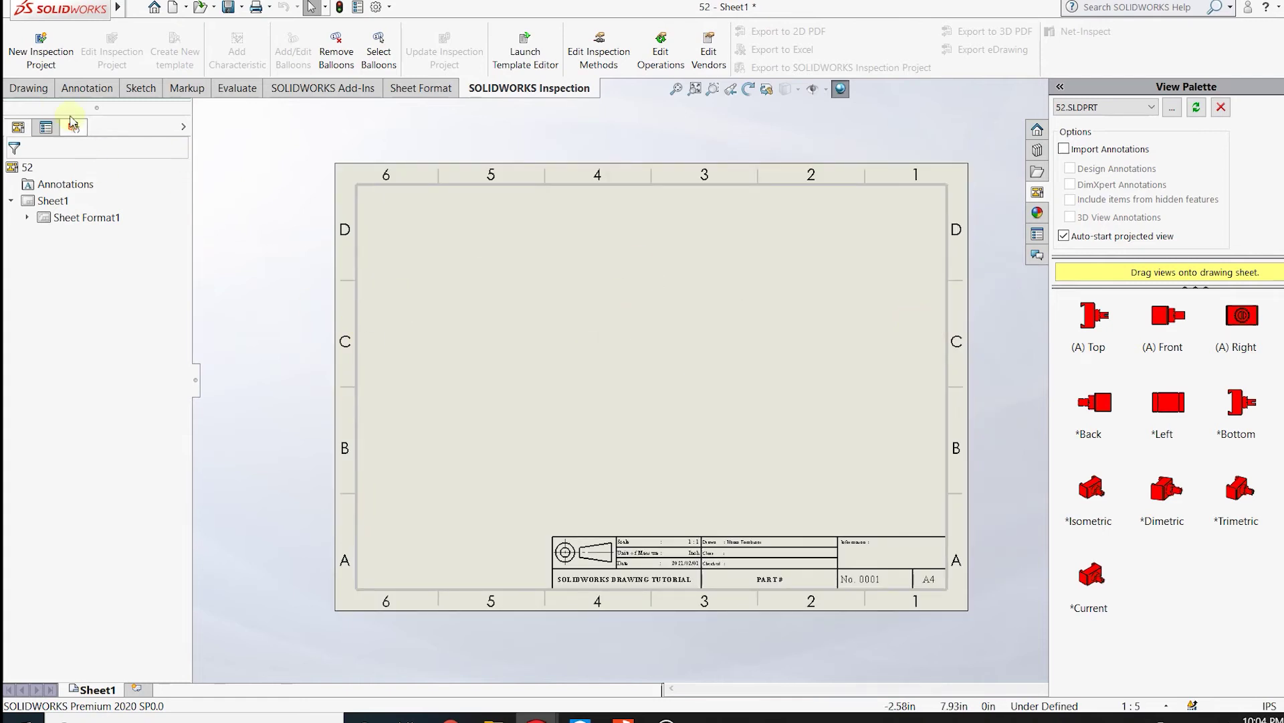
pyautogui.click(28, 88)
pyautogui.click(22, 51)
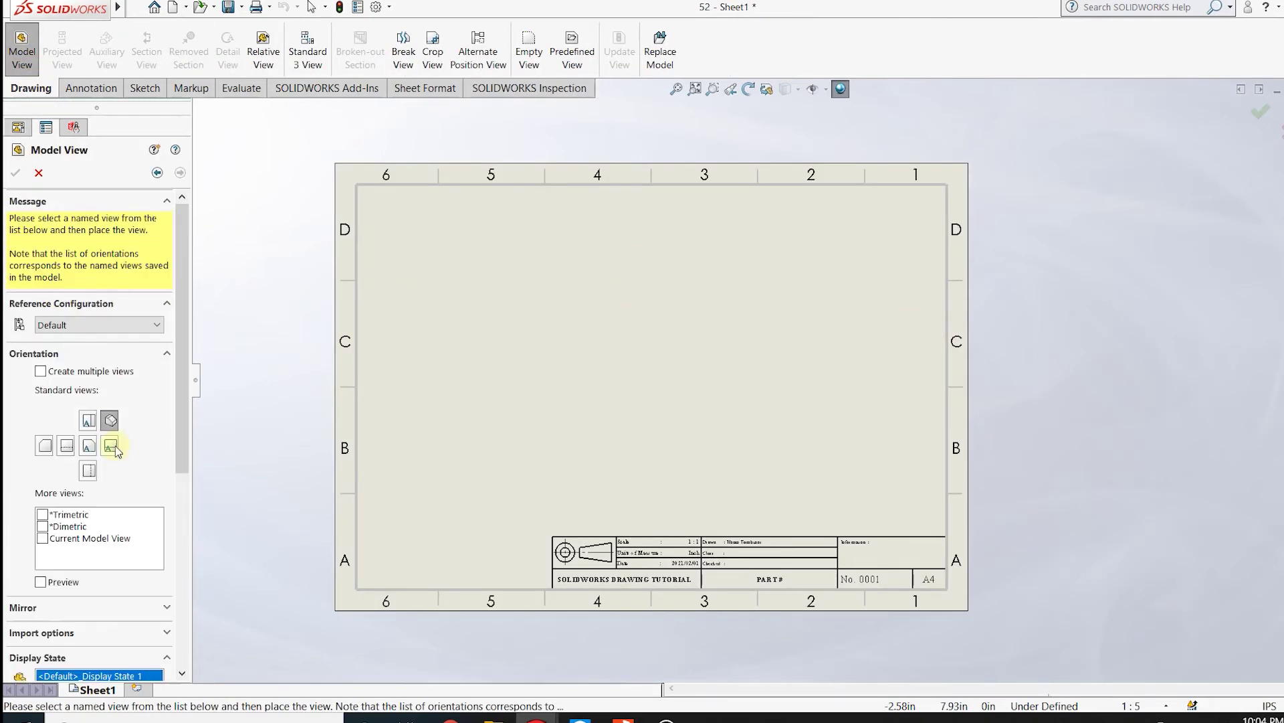
# Step: Place the front view on the sheet at a custom 1:2 scale
pyautogui.click(87, 447)
pyautogui.click(506, 405)
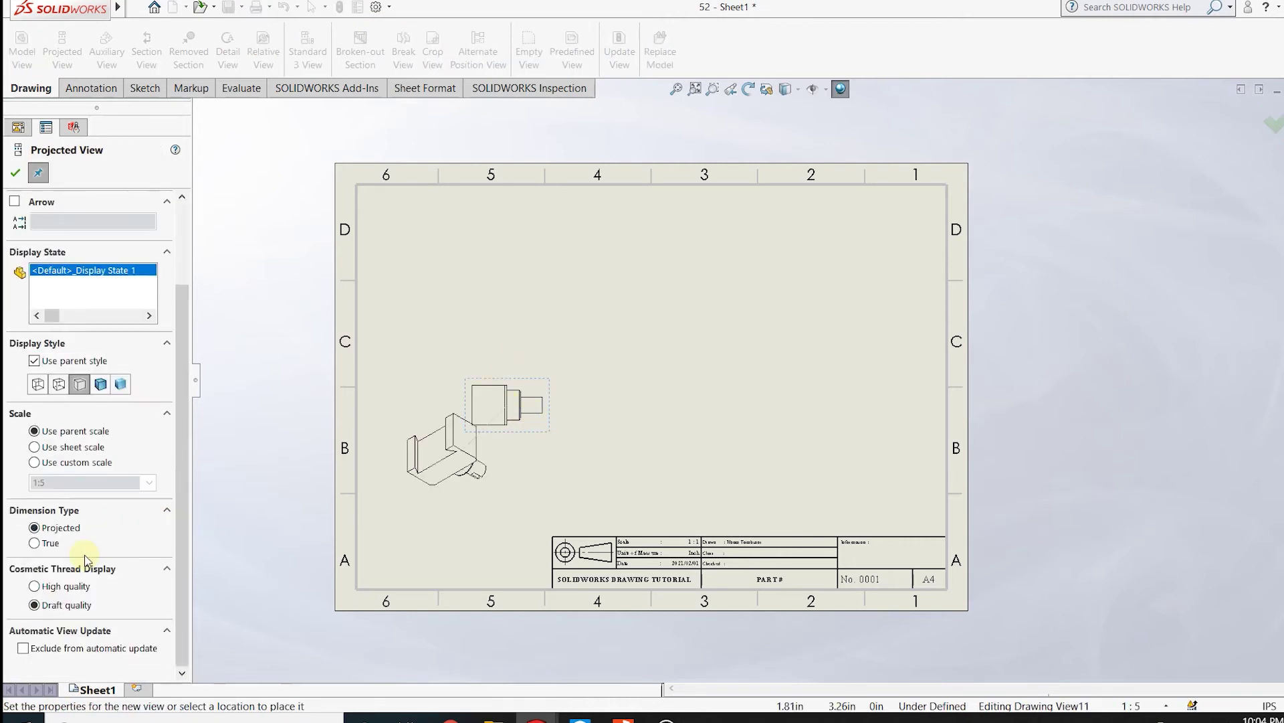
pyautogui.click(35, 461)
pyautogui.click(150, 482)
pyautogui.click(60, 507)
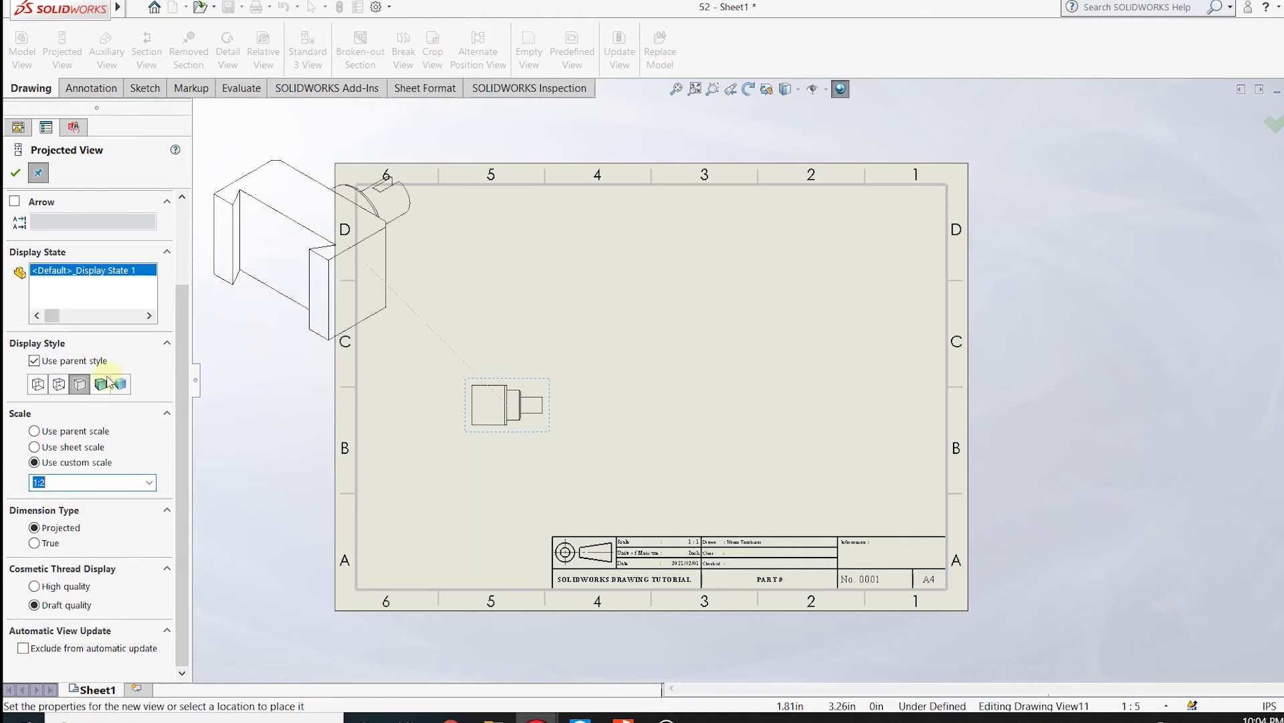
pyautogui.click(1273, 127)
pyautogui.click(521, 421)
pyautogui.scroll(-5, 61, 510)
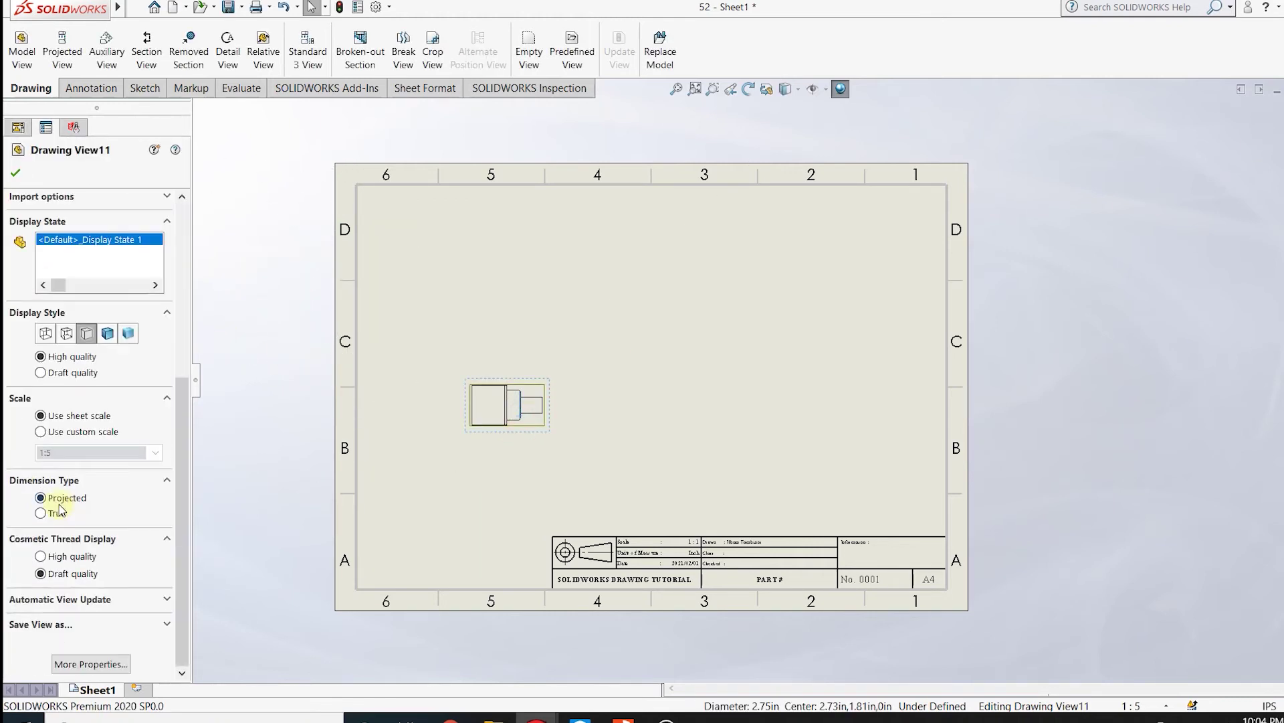
pyautogui.click(155, 453)
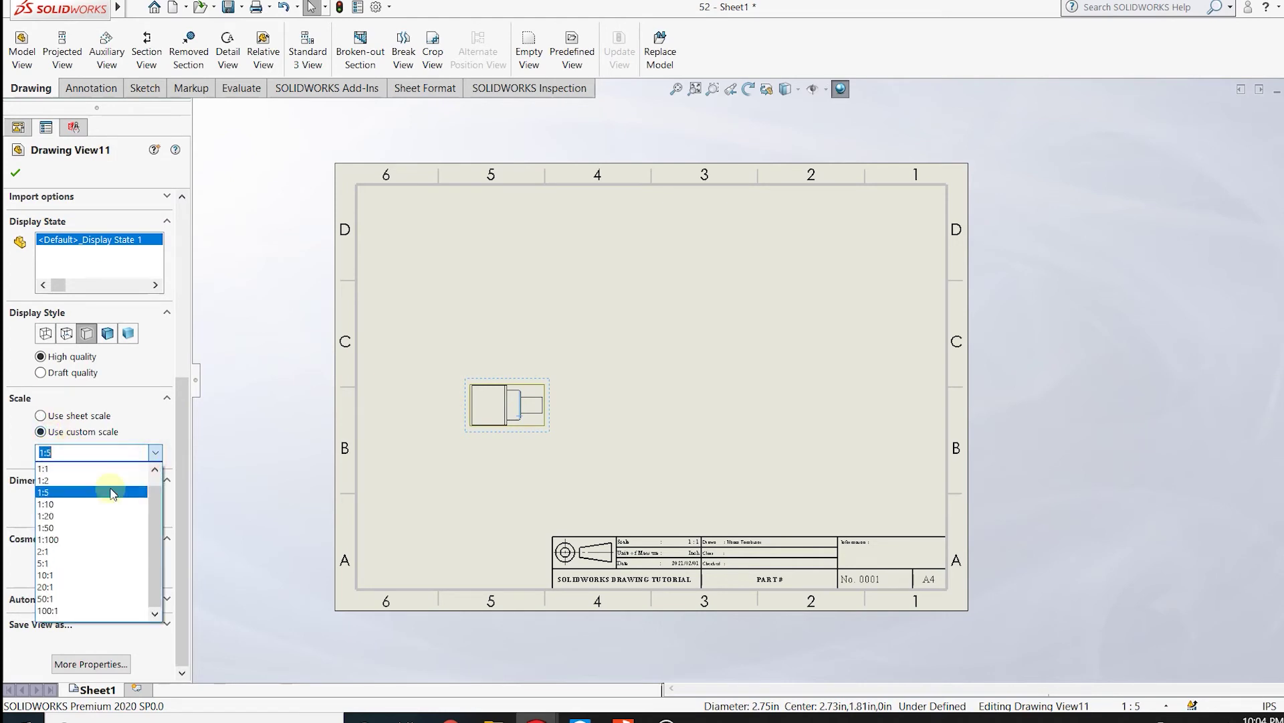
pyautogui.click(109, 490)
pyautogui.click(16, 171)
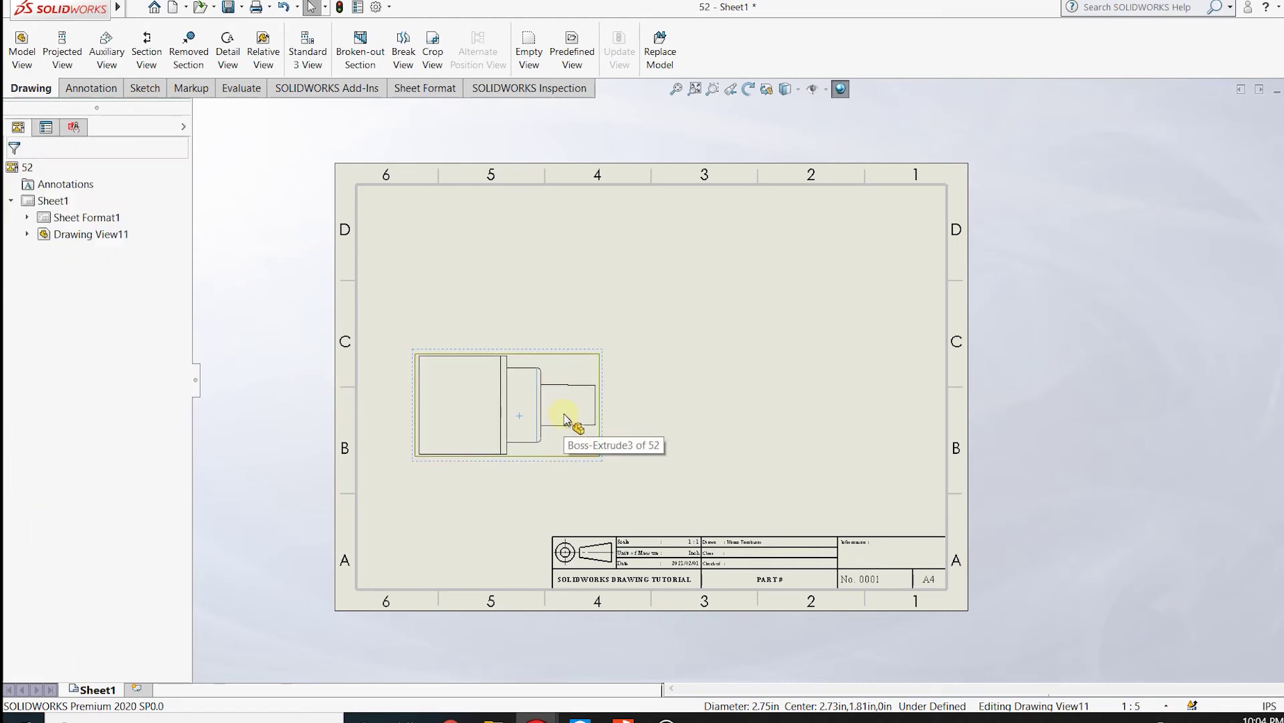
# Step: Project a top view above and a right view beside the front view
pyautogui.press('f')
pyautogui.press('f')
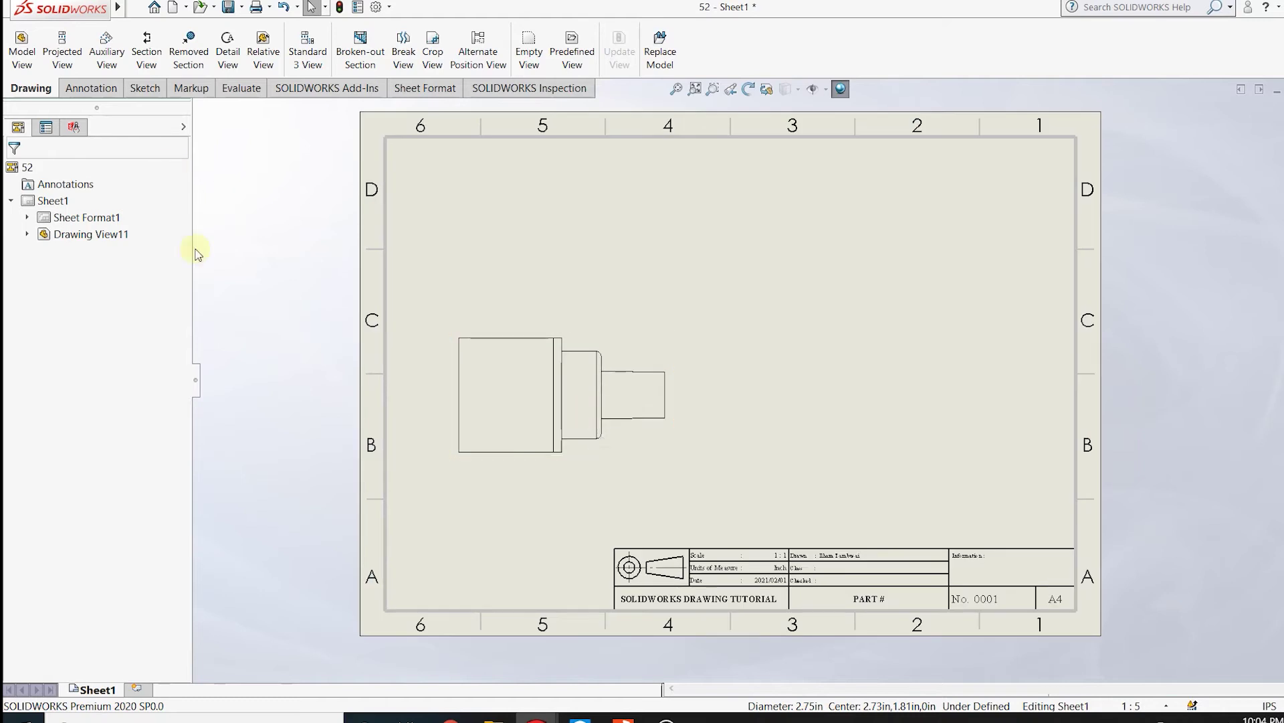
pyautogui.click(567, 363)
pyautogui.click(62, 51)
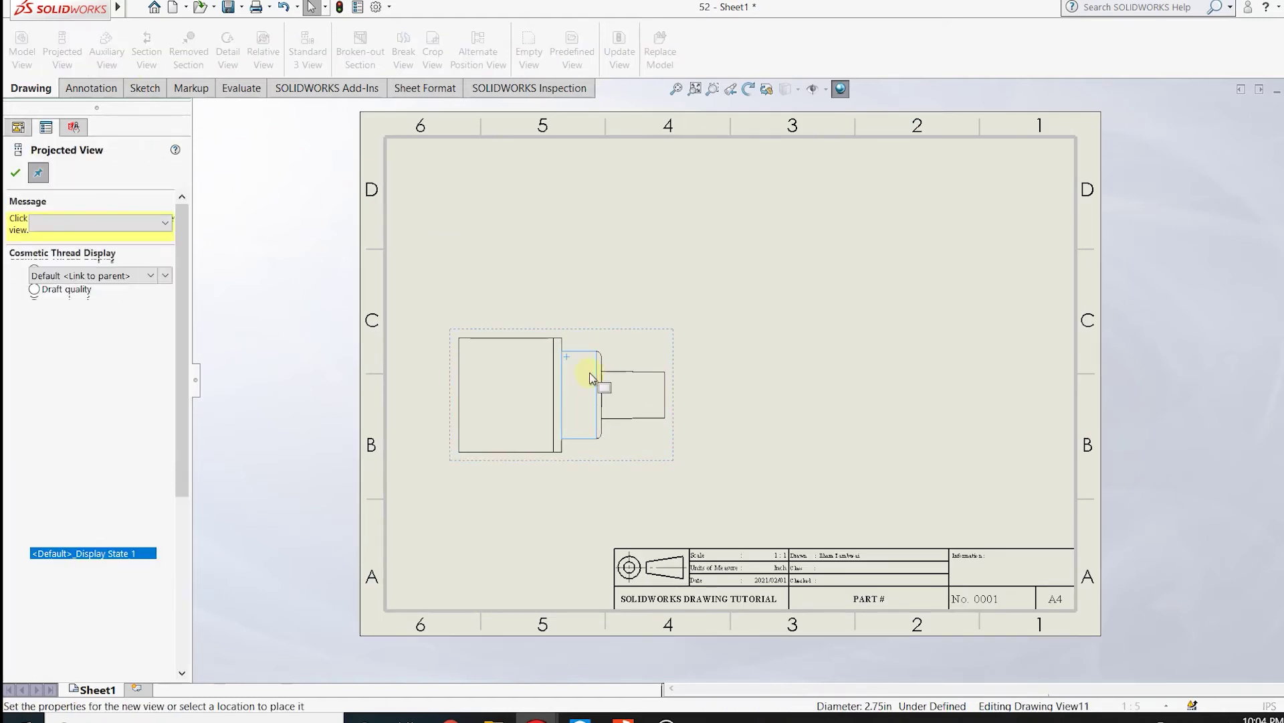
pyautogui.click(553, 237)
pyautogui.click(856, 414)
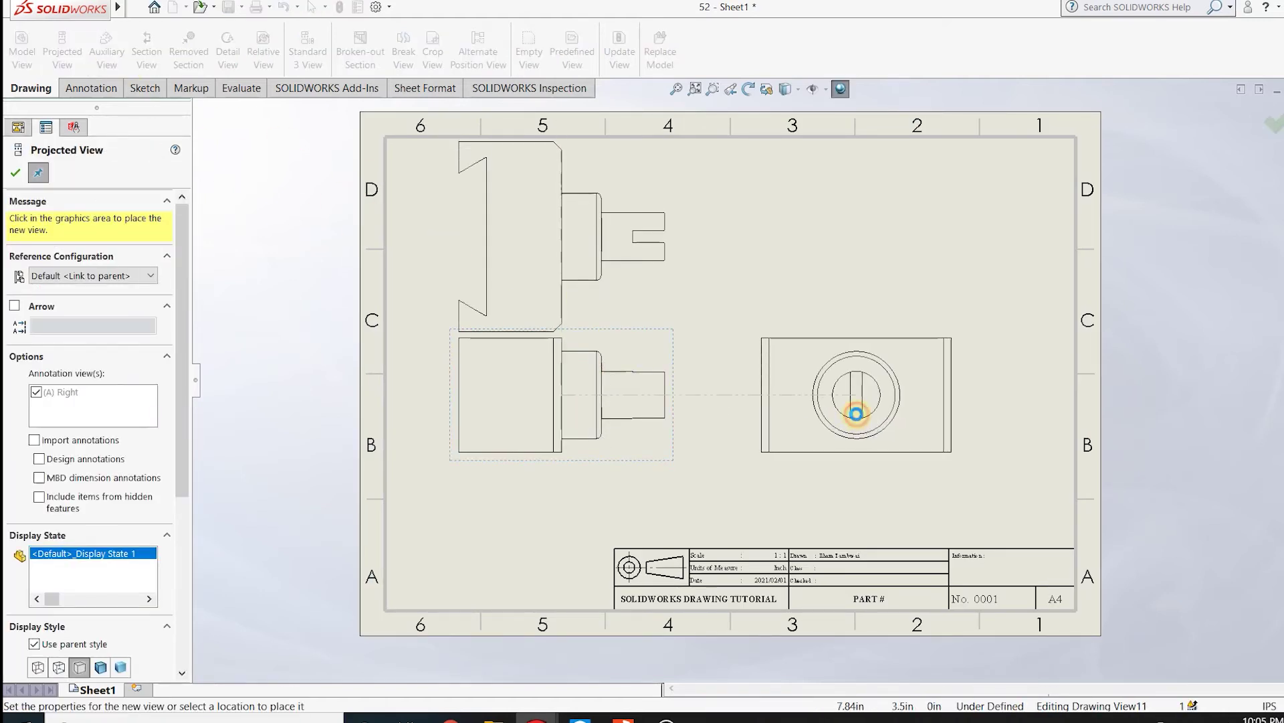
# Step: Place an isometric view at top-right, displayed Shaded With Edges
pyautogui.click(913, 277)
pyautogui.press('Escape')
pyautogui.click(731, 253)
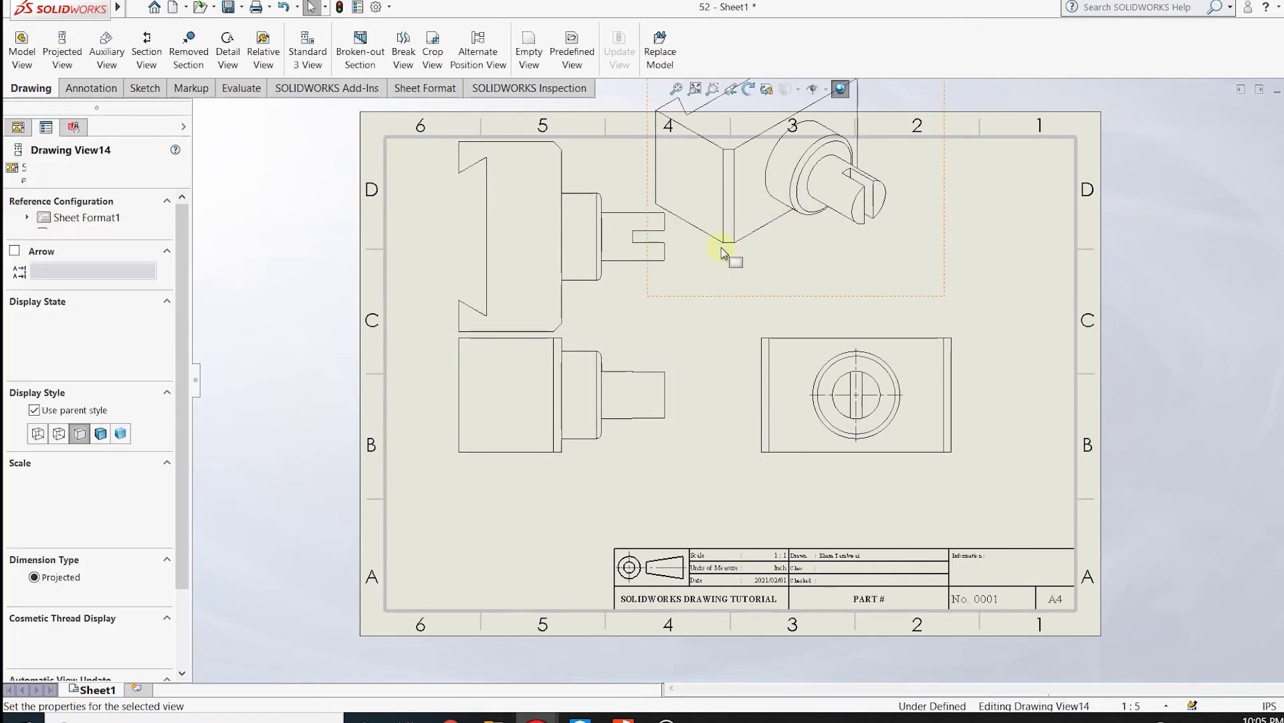
pyautogui.click(102, 433)
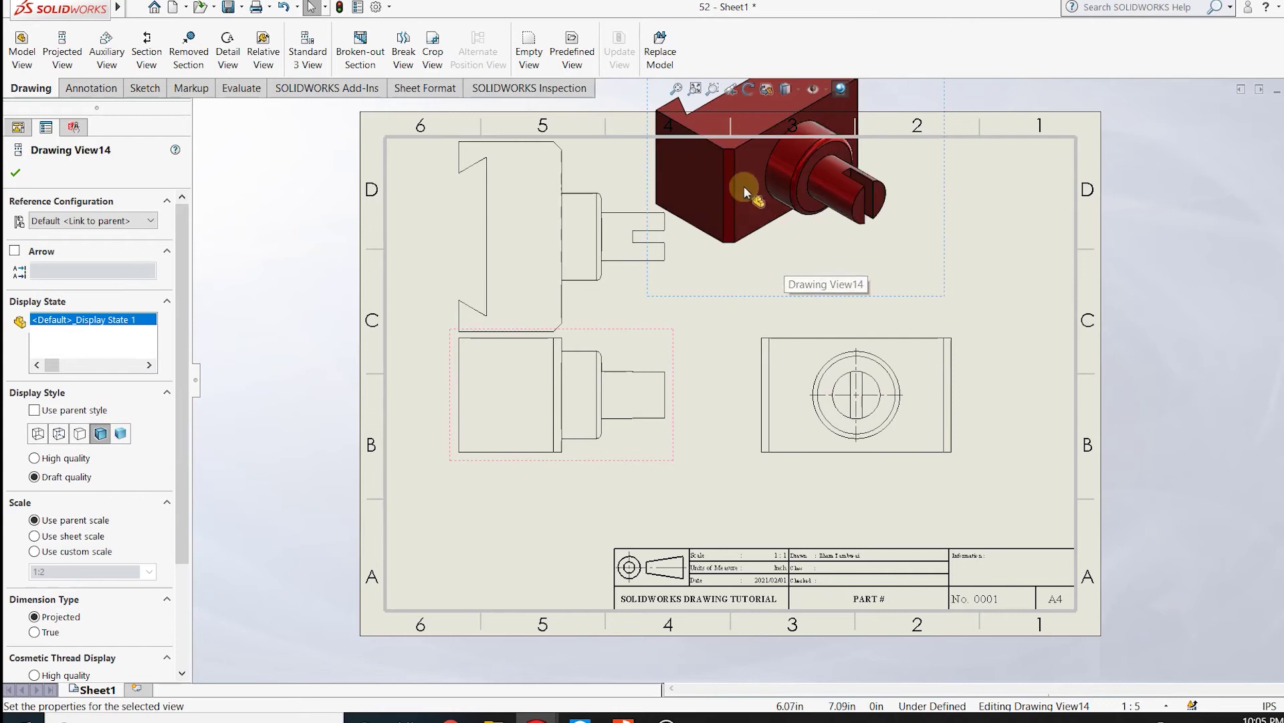
# Step: Rearrange the isometric, front, top and right views within the sheet border
pyautogui.moveTo(763, 314); pyautogui.dragTo(855, 405)
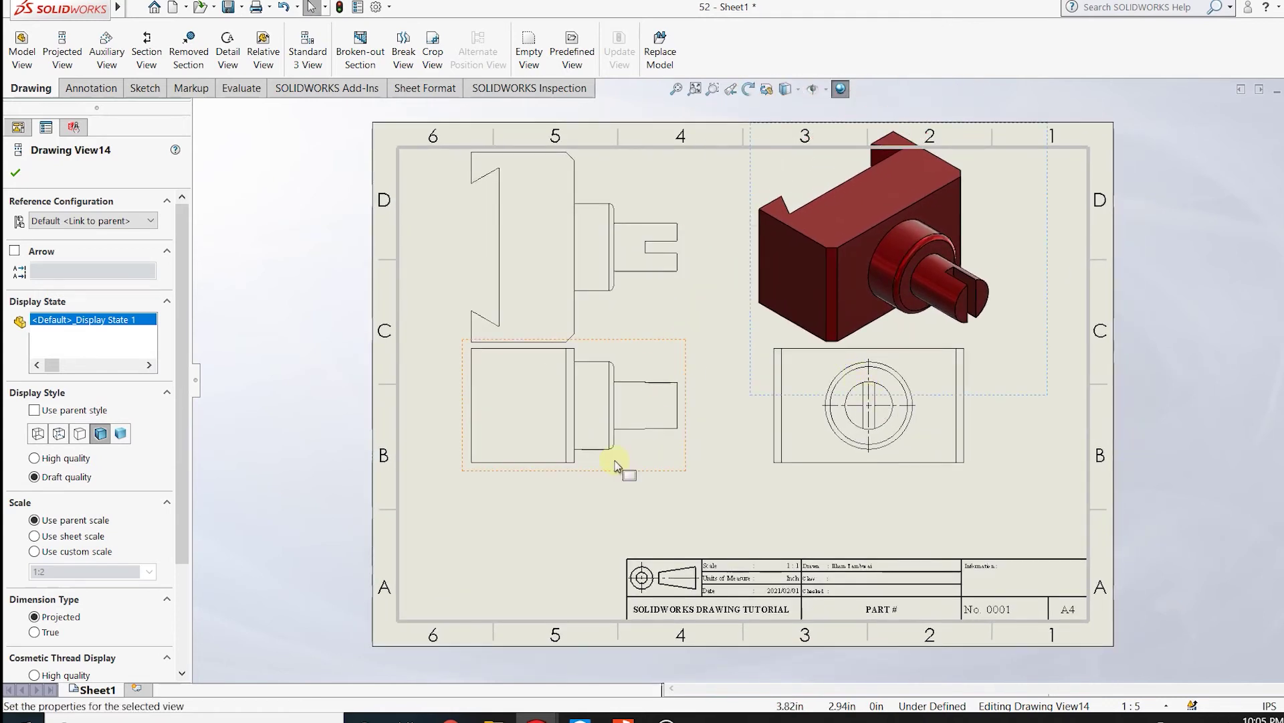
pyautogui.moveTo(632, 478); pyautogui.dragTo(638, 564)
pyautogui.moveTo(1001, 542); pyautogui.dragTo(984, 493)
pyautogui.moveTo(636, 392); pyautogui.dragTo(853, 469)
pyautogui.click(985, 387)
pyautogui.moveTo(986, 386)
pyautogui.mouseDown()
pyautogui.moveTo(968, 399)
pyautogui.moveTo(978, 415)
pyautogui.mouseUp()
pyautogui.click(1038, 471)
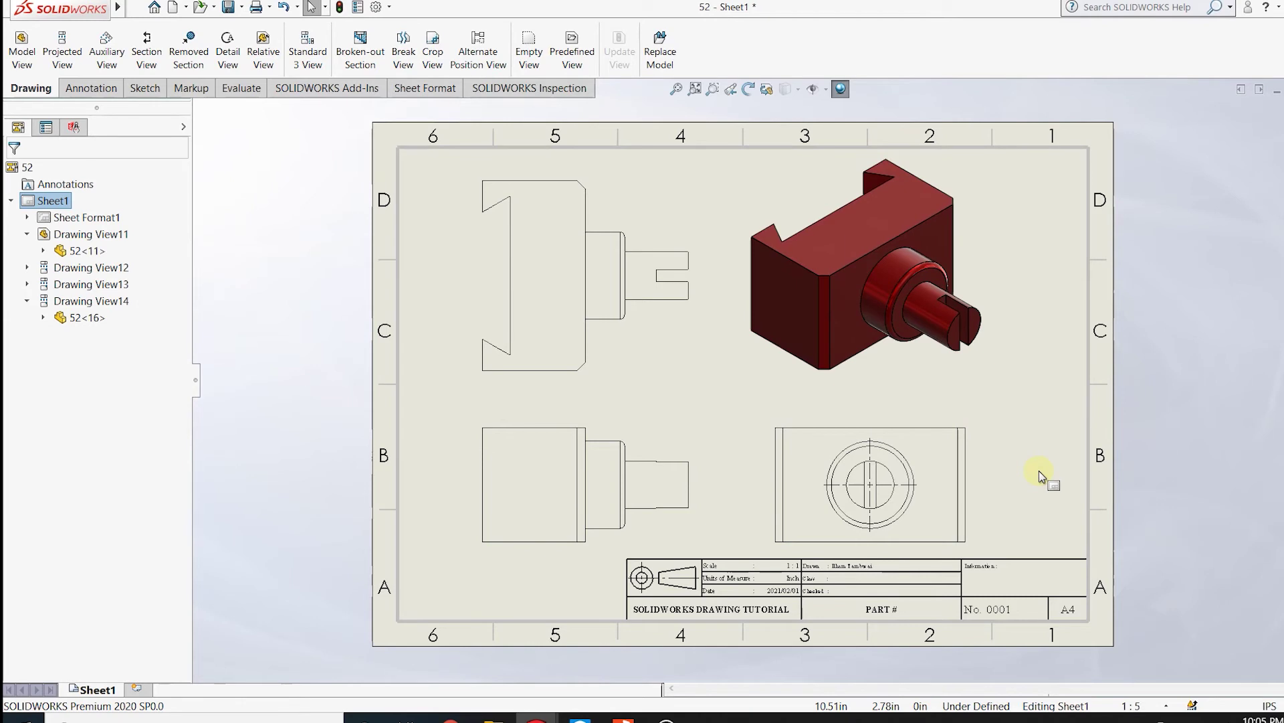
# Step: Set the parent view to Hidden Lines Visible so lower views show dashed edges
pyautogui.click(592, 375)
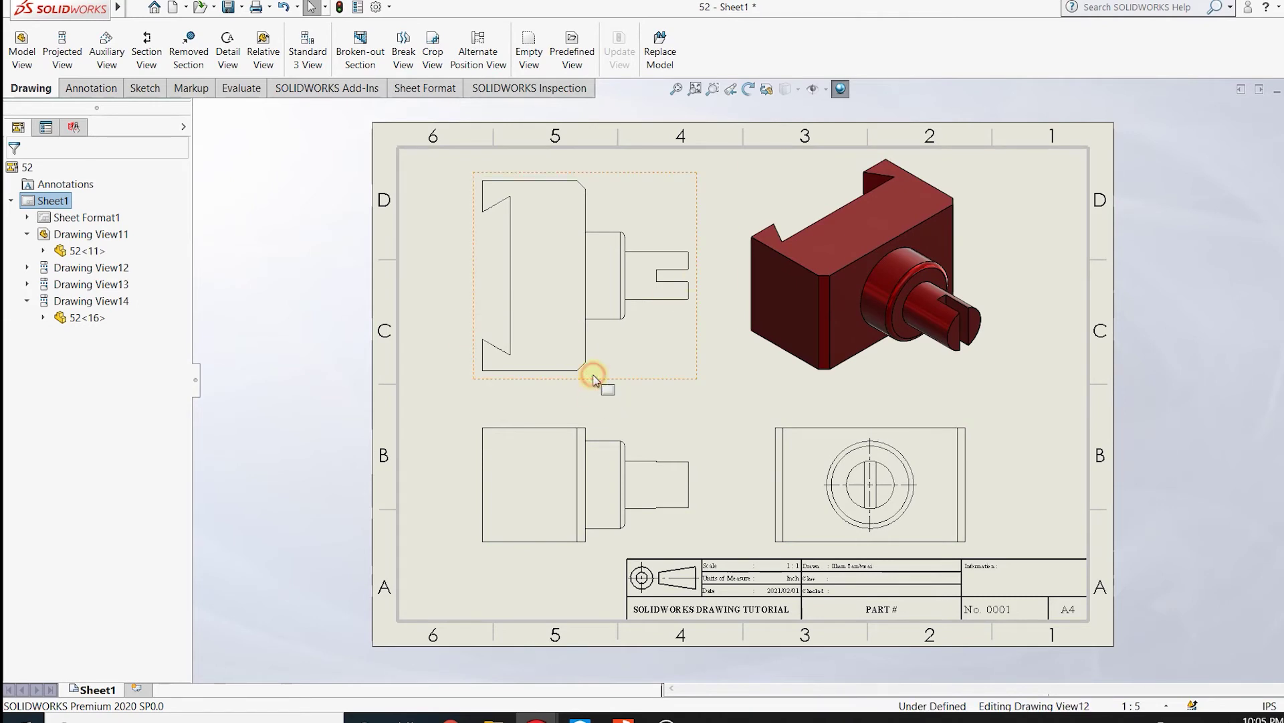
pyautogui.click(60, 619)
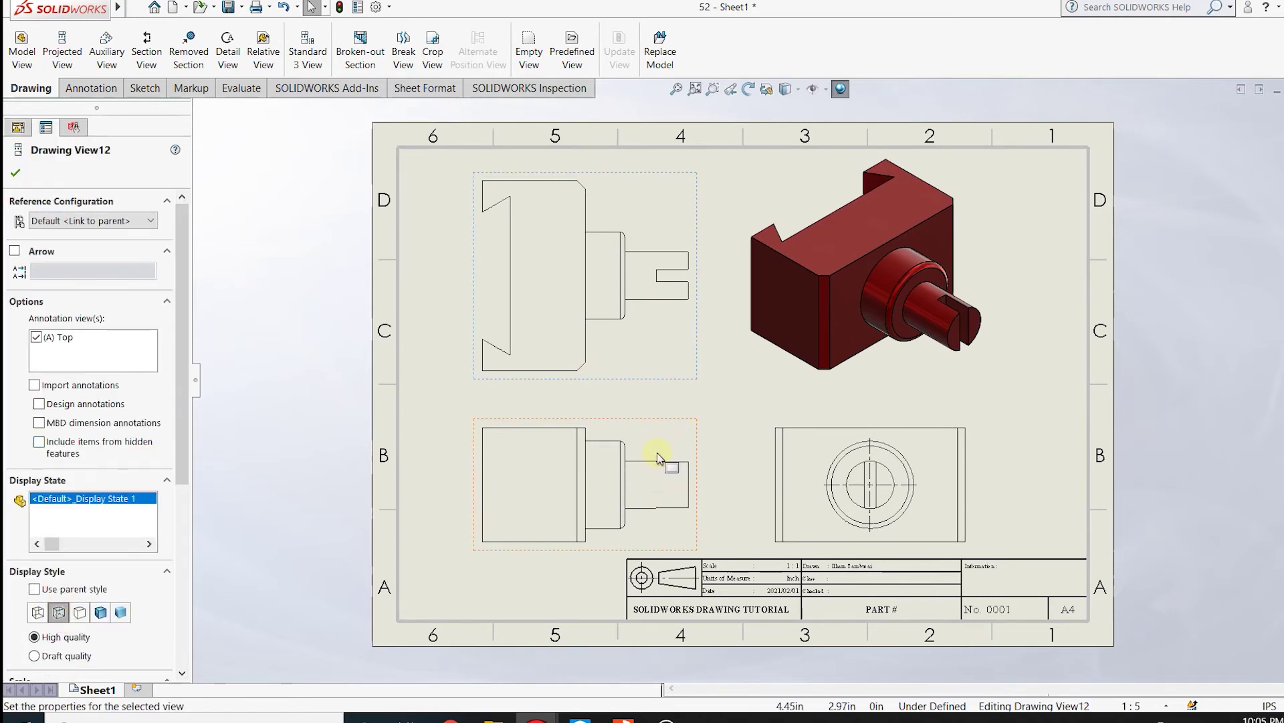
pyautogui.click(662, 421)
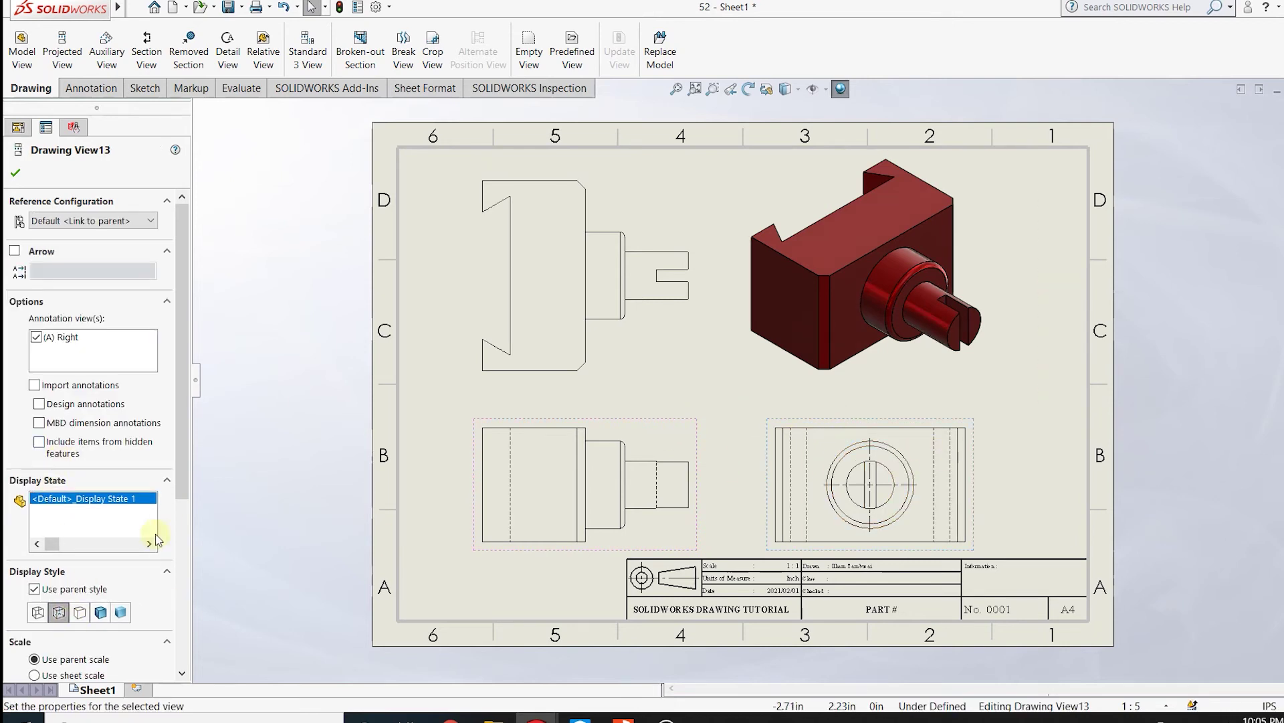
pyautogui.click(723, 444)
pyautogui.scroll(-1, 982, 465)
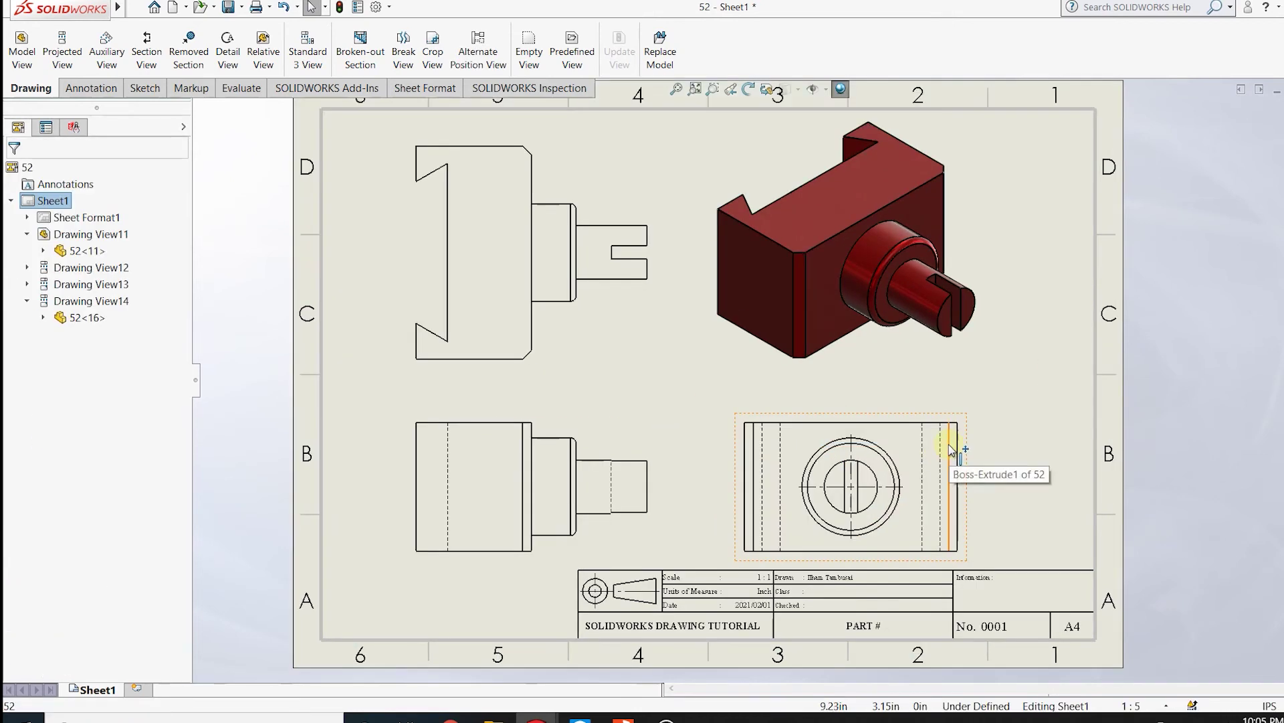
pyautogui.scroll(-1, 948, 449)
pyautogui.scroll(2, 947, 448)
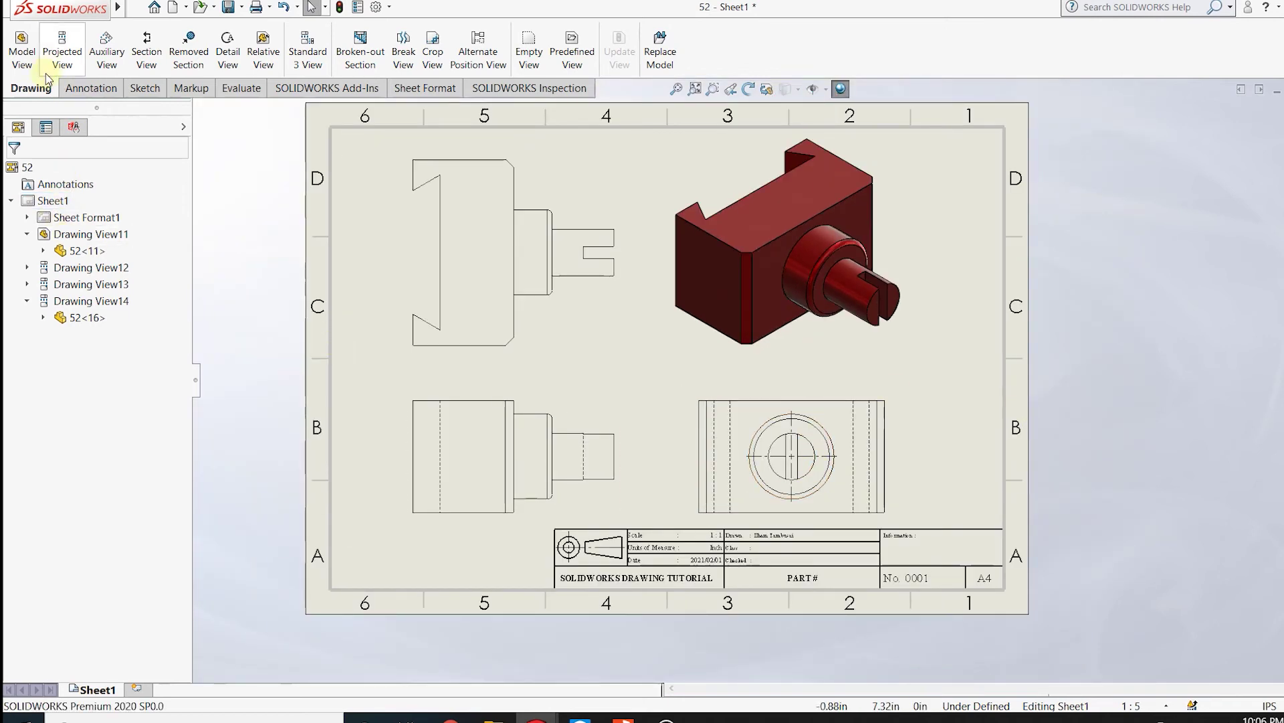
# Step: Dimension the top-left view's notch with a 60° angle and 0.88 depth
pyautogui.click(91, 88)
pyautogui.click(44, 42)
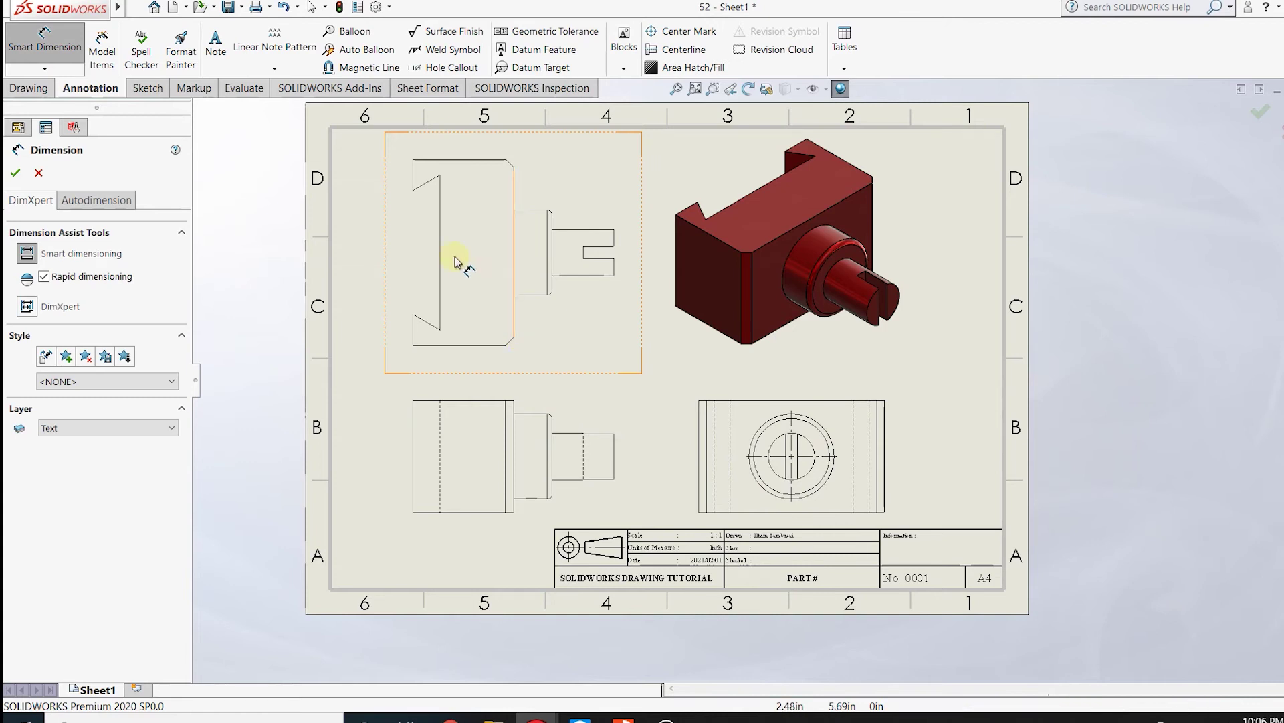
pyautogui.click(424, 187)
pyautogui.click(438, 224)
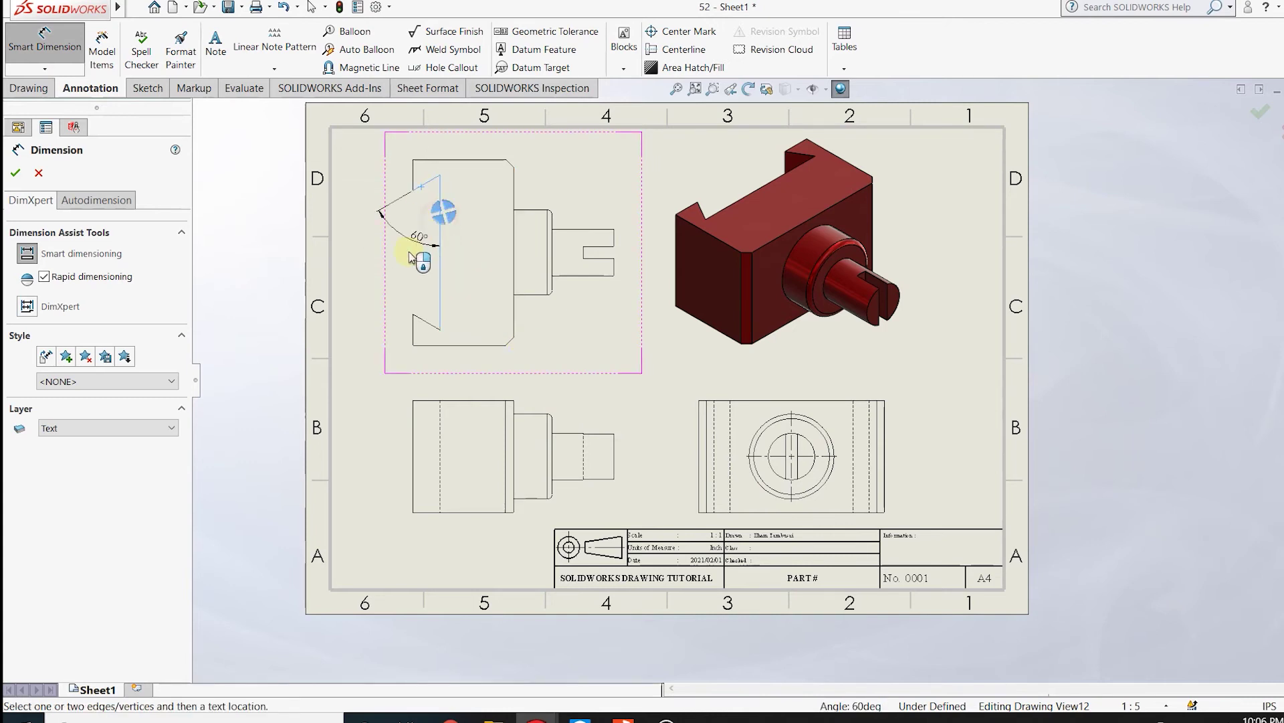
pyautogui.click(391, 280)
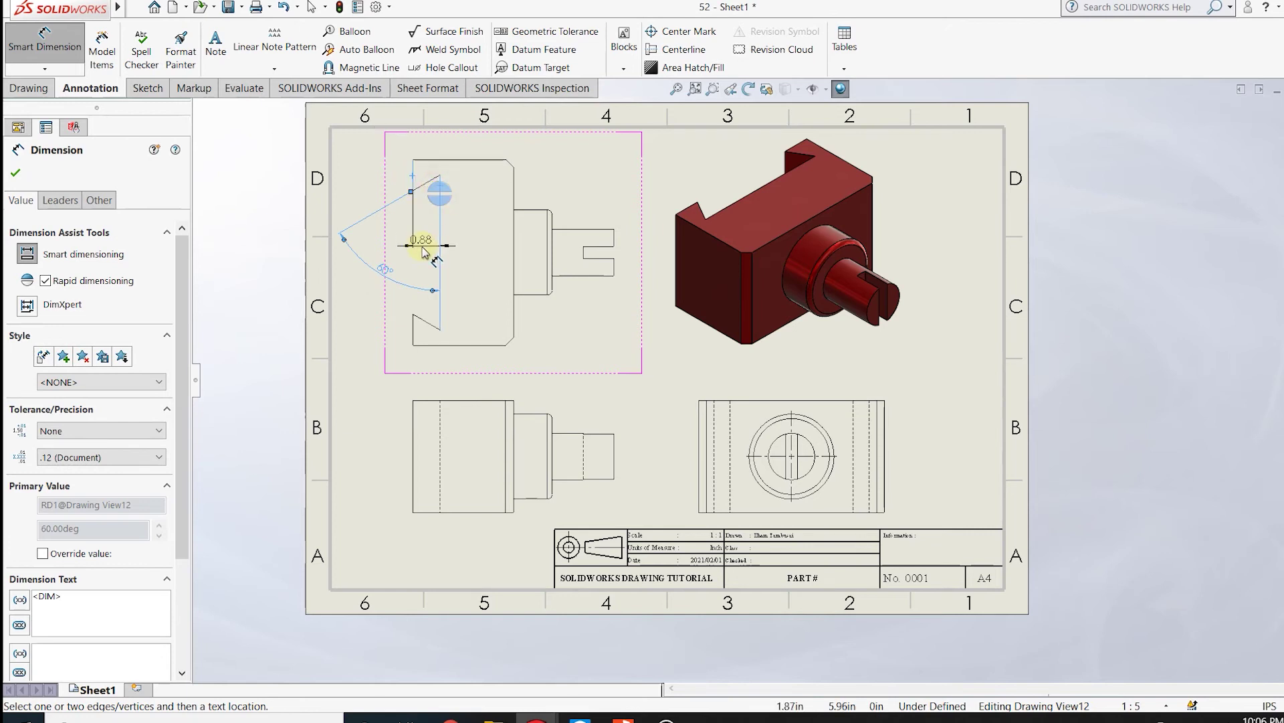
pyautogui.click(397, 246)
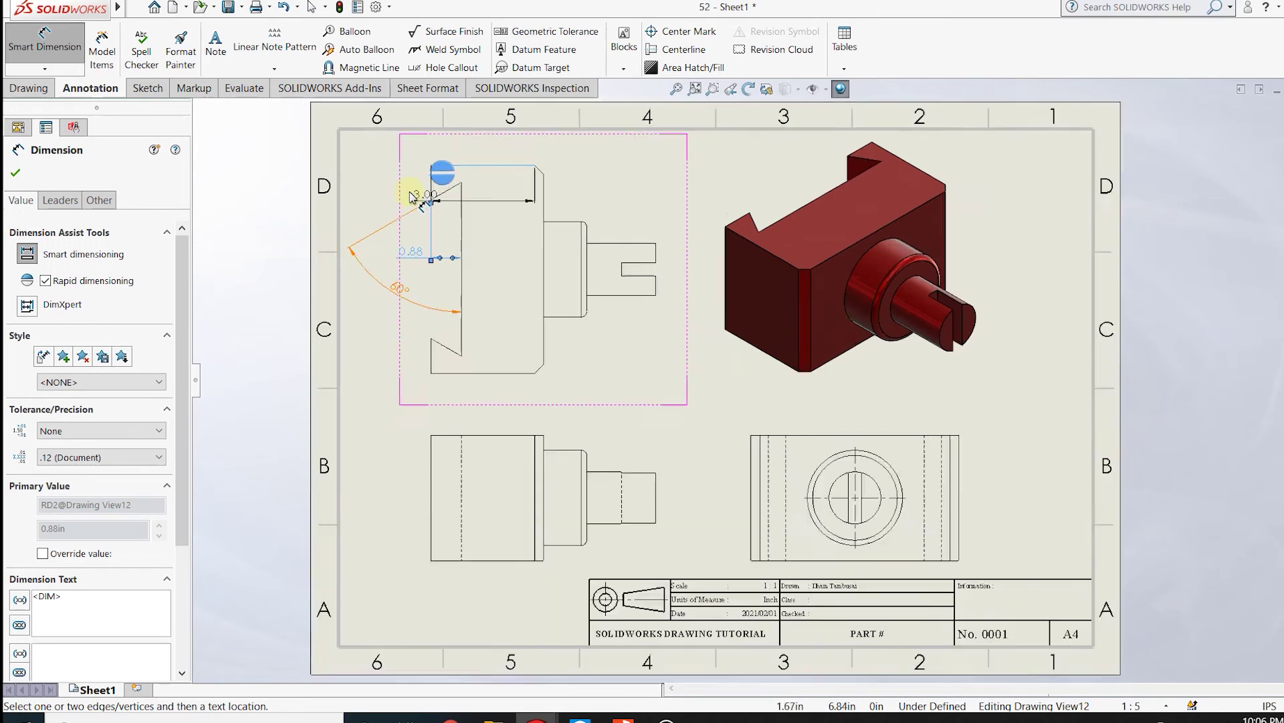
# Step: Add the 1.00 vertical dimension from the notch vertex on the left
pyautogui.scroll(-3, 413, 194)
pyautogui.scroll(-3, 414, 194)
pyautogui.click(572, 274)
pyautogui.click(415, 206)
# Step: Add the 3.25 overall width dimension below the part
pyautogui.scroll(2, 760, 299)
pyautogui.scroll(1, 863, 400)
pyautogui.scroll(3, 863, 400)
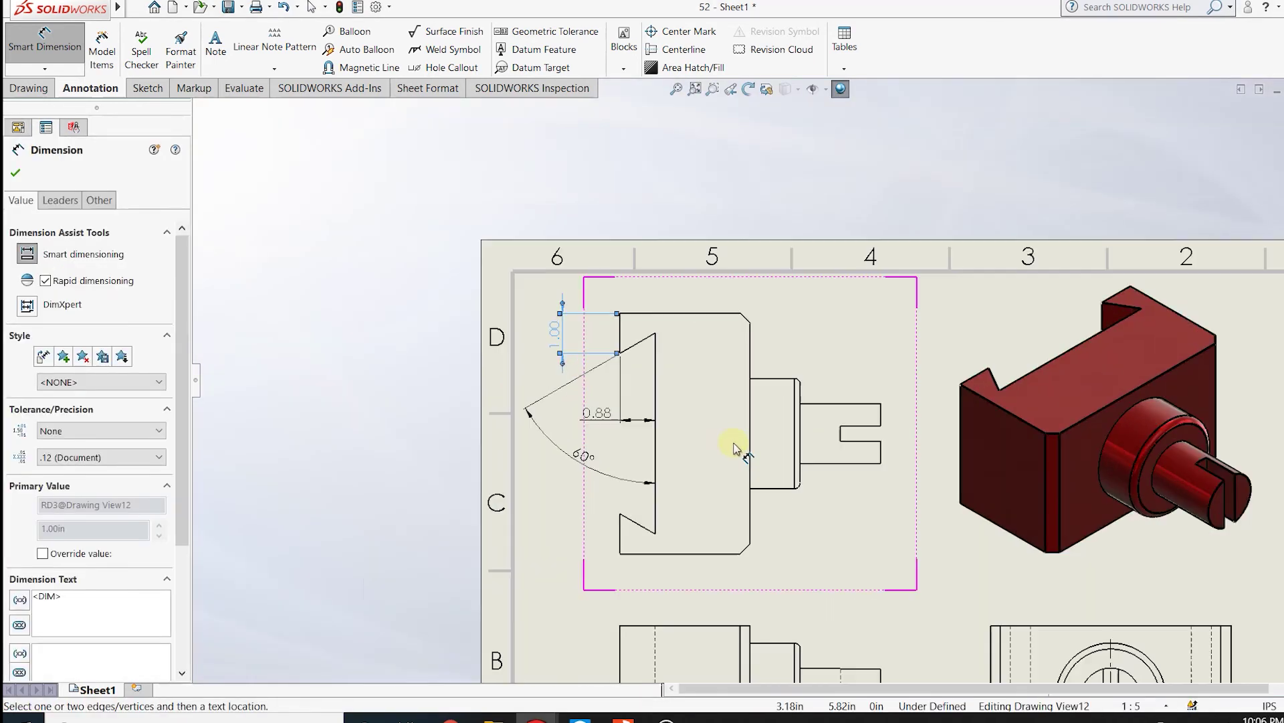
pyautogui.scroll(-2, 760, 441)
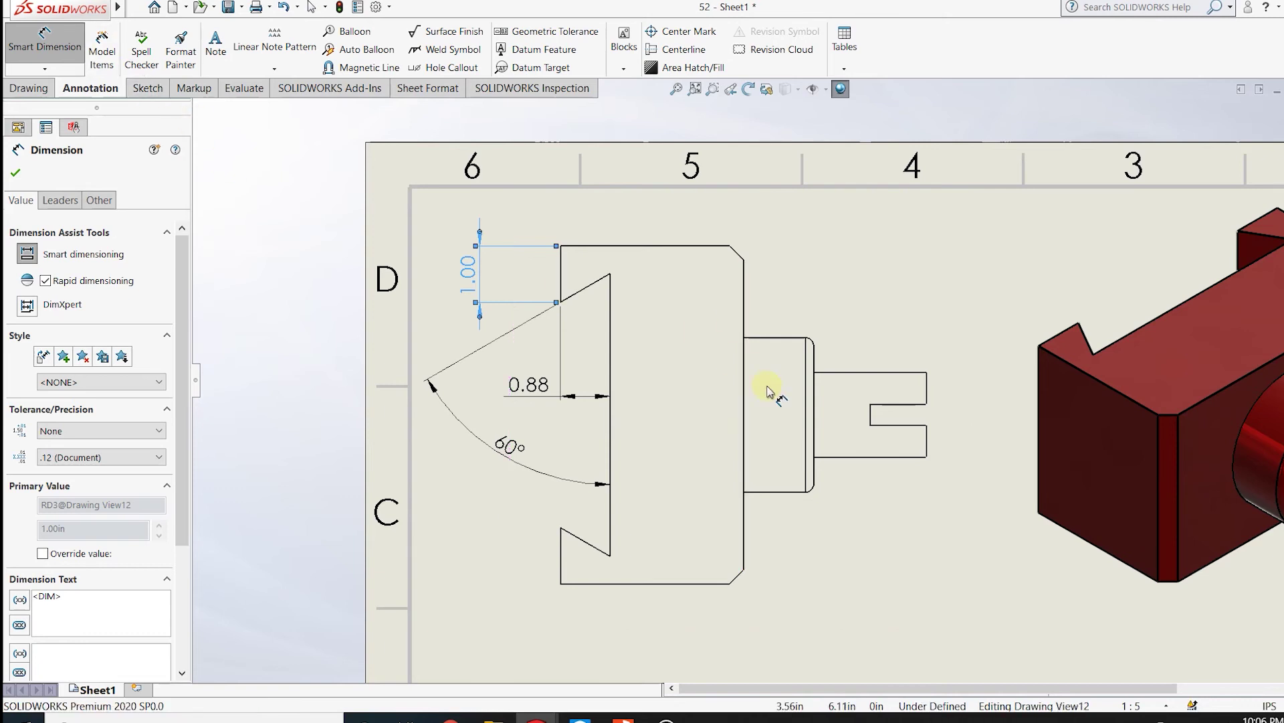
pyautogui.scroll(-1, 768, 392)
pyautogui.scroll(1, 689, 594)
pyautogui.scroll(-2, 669, 535)
pyautogui.click(573, 362)
pyautogui.click(825, 350)
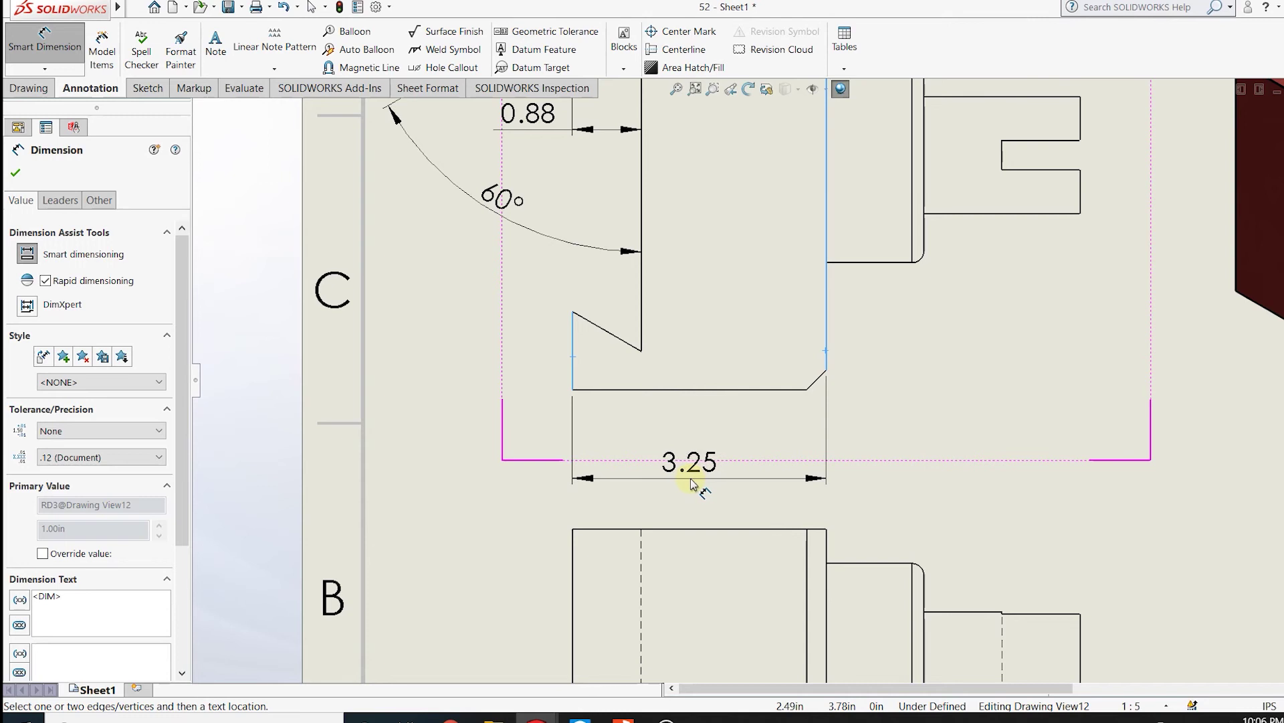
pyautogui.click(691, 492)
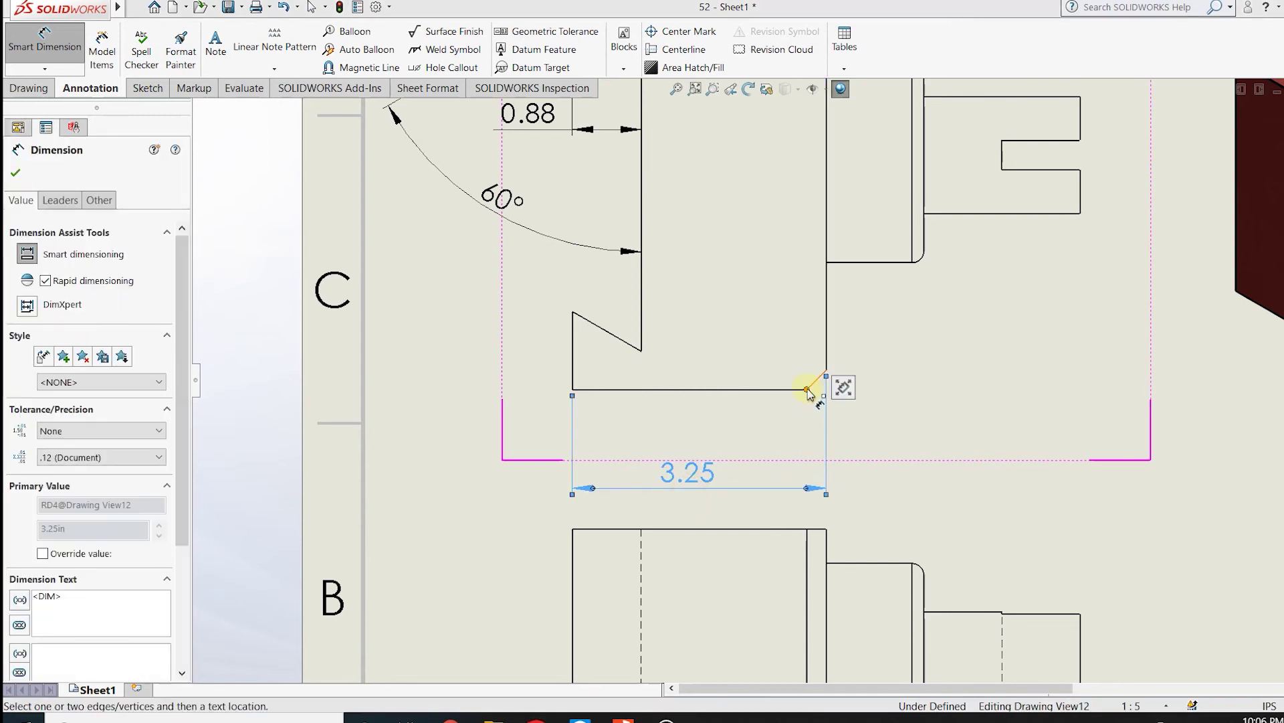
# Step: Dimension the chamfer with 0.25 width and a 45° angle
pyautogui.click(807, 389)
pyautogui.click(825, 360)
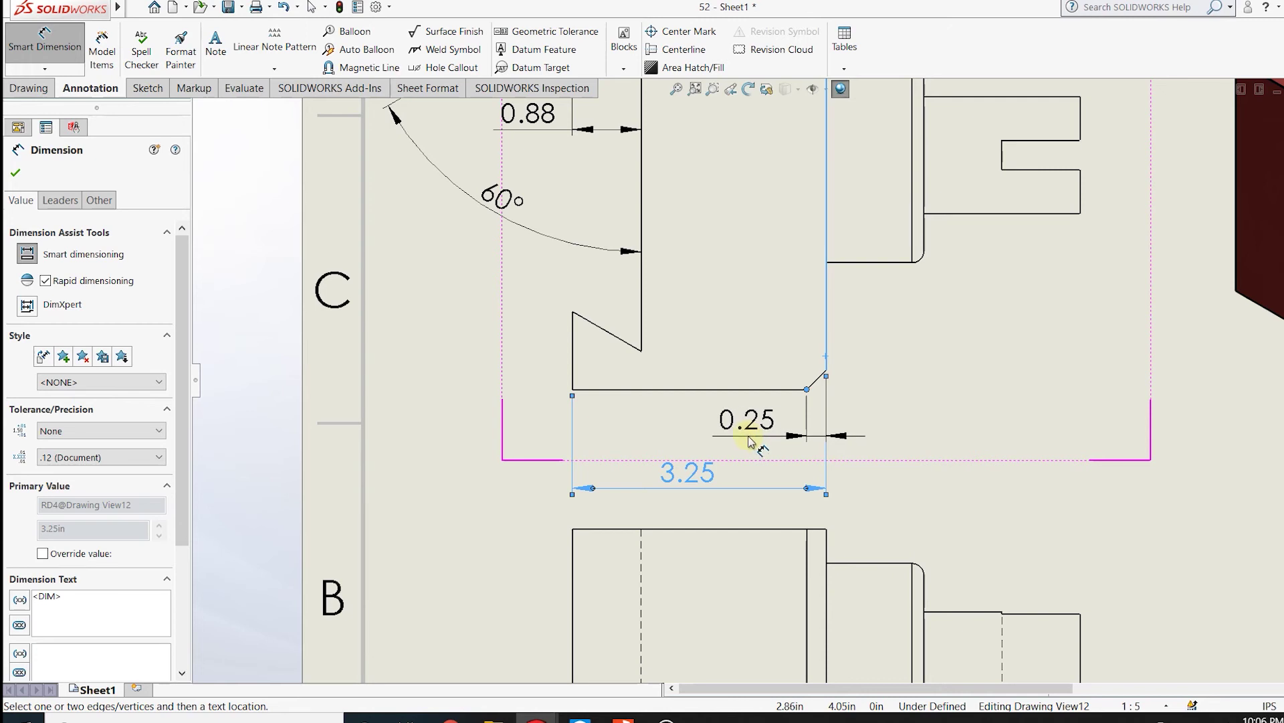
pyautogui.click(691, 442)
pyautogui.scroll(2, 923, 375)
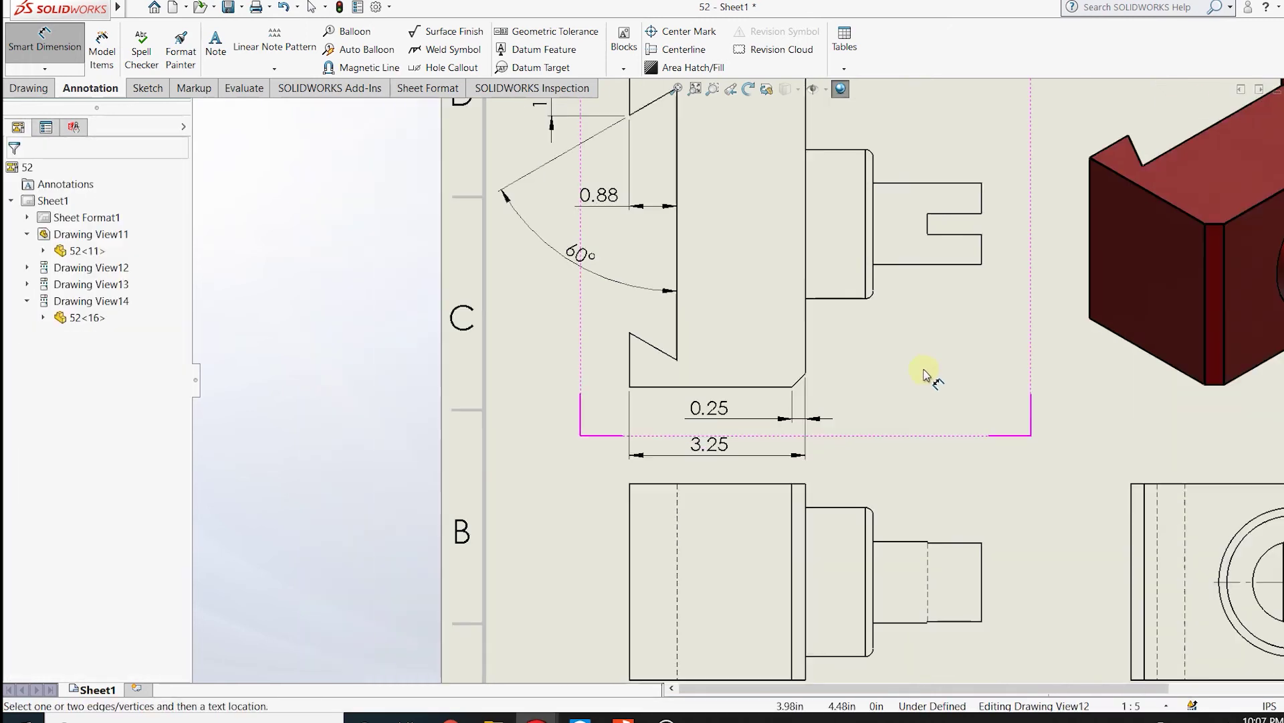
pyautogui.scroll(-1, 907, 333)
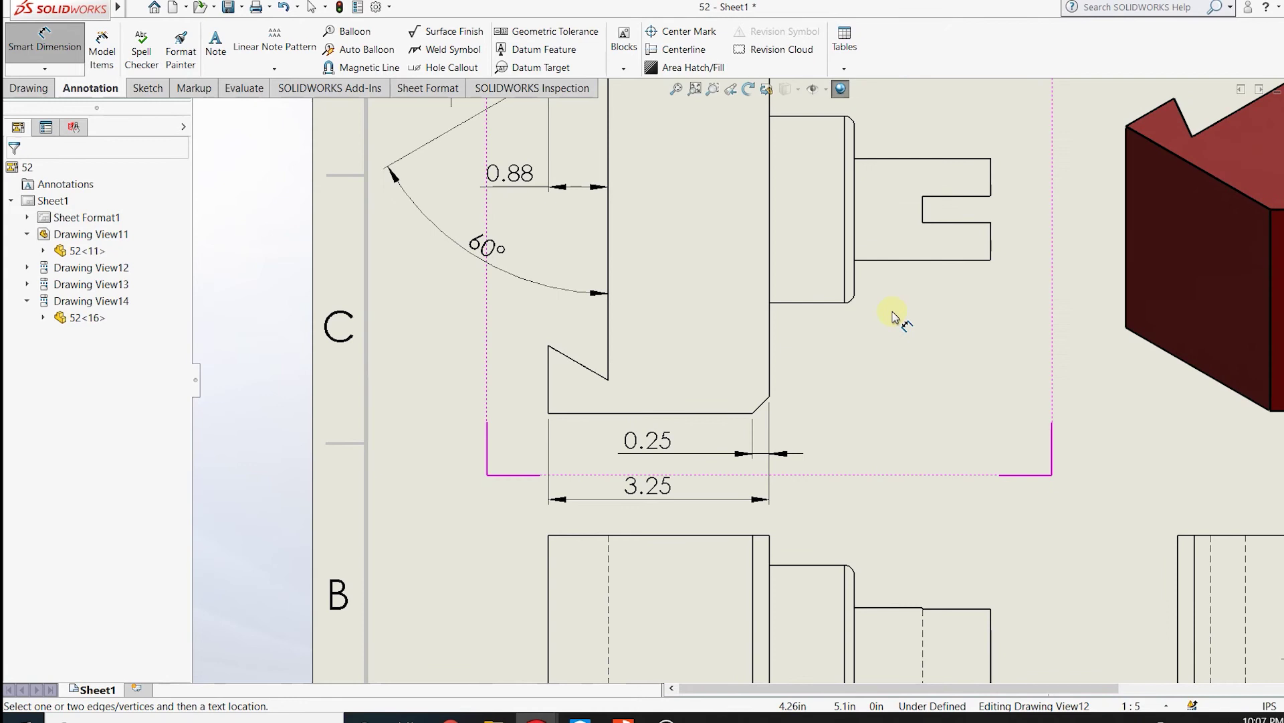
pyautogui.click(760, 405)
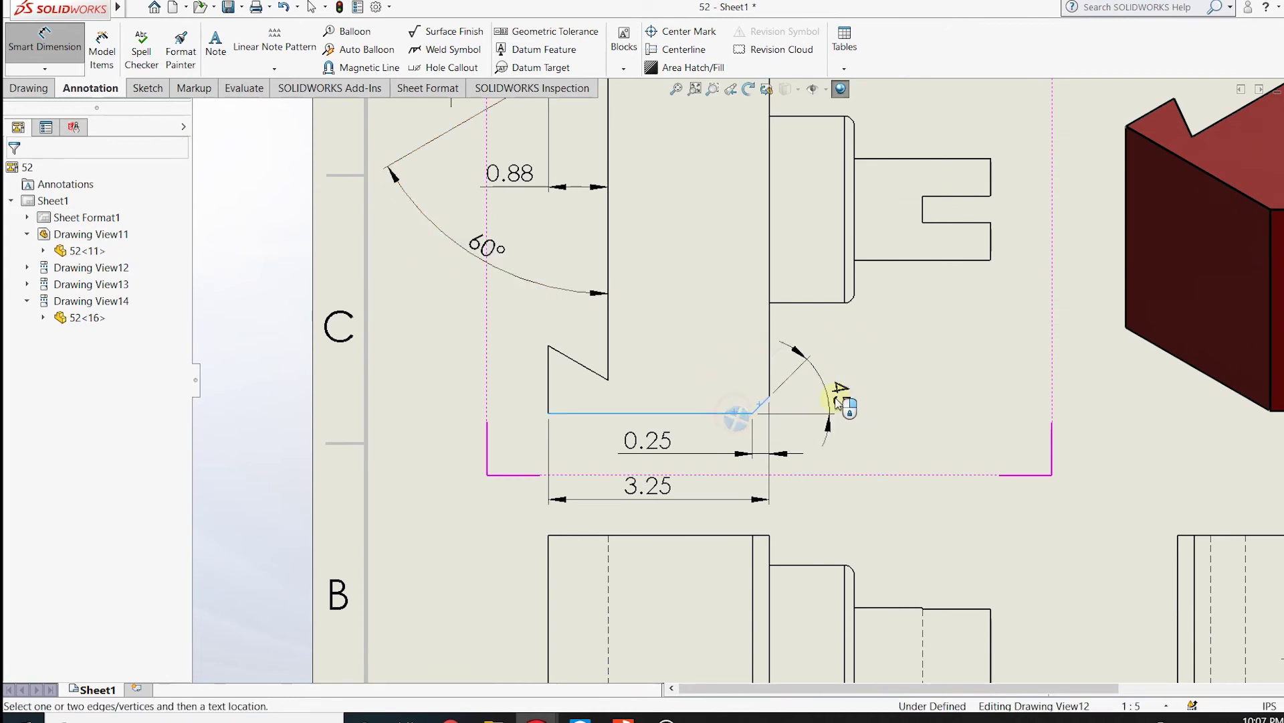
pyautogui.click(827, 380)
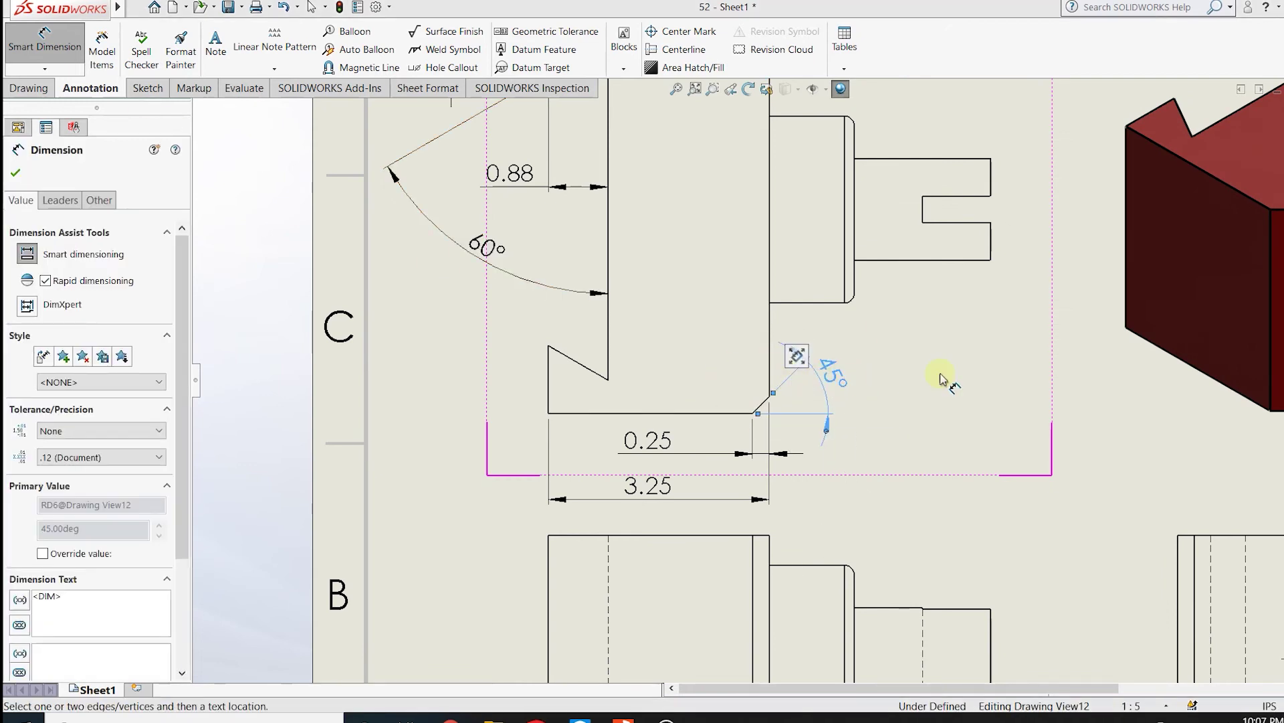
# Step: Add the 1.25 step length and the 1.00 slot dimension above the view
pyautogui.scroll(1, 835, 332)
pyautogui.scroll(1, 789, 262)
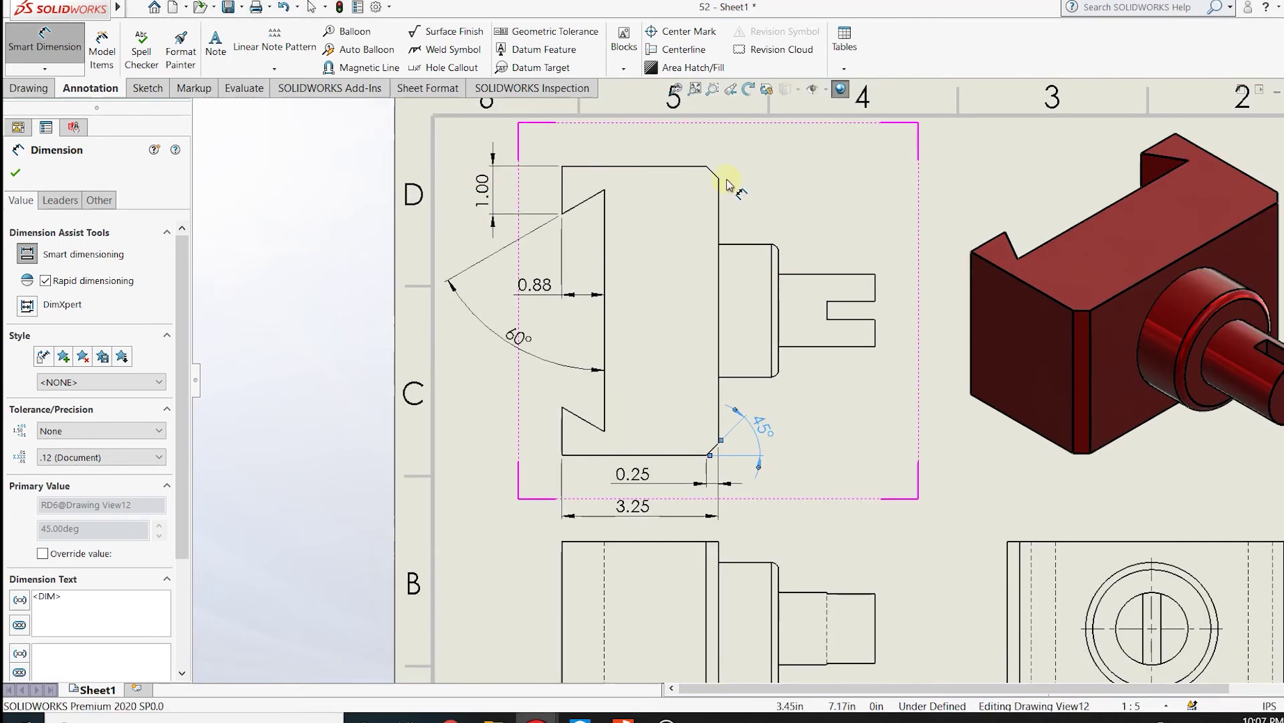
pyautogui.click(720, 202)
pyautogui.click(779, 247)
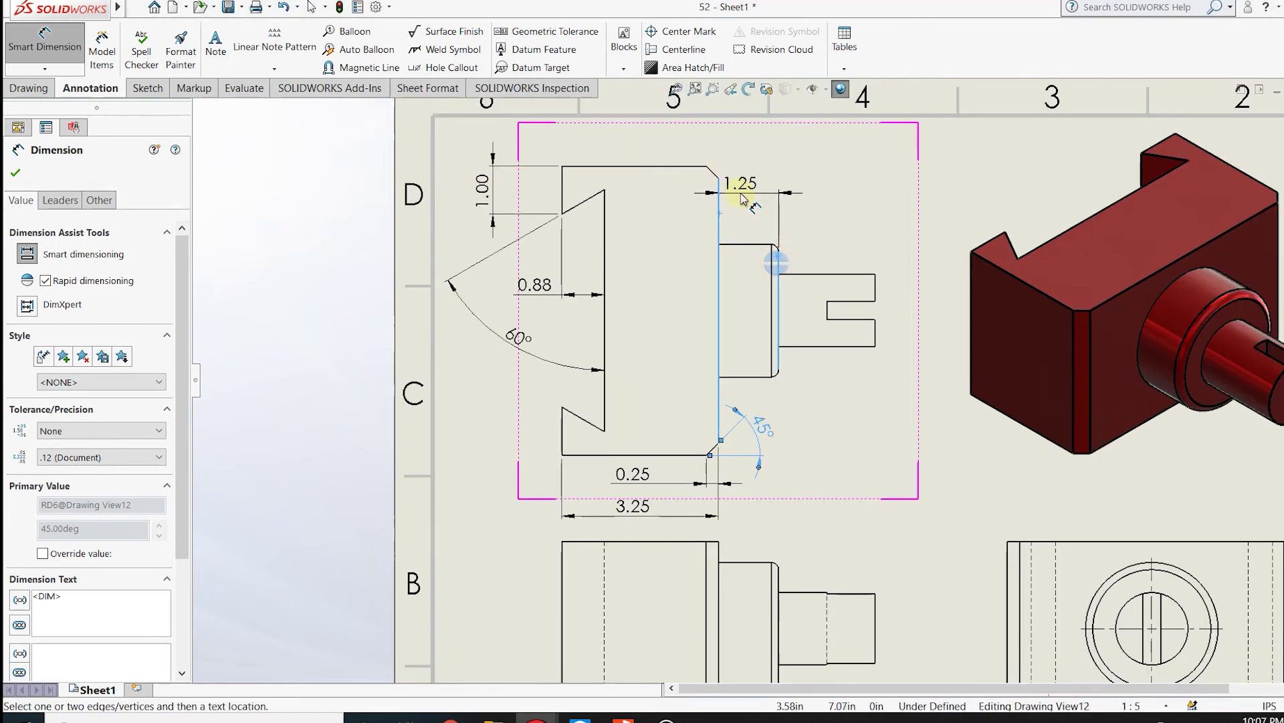
pyautogui.click(745, 198)
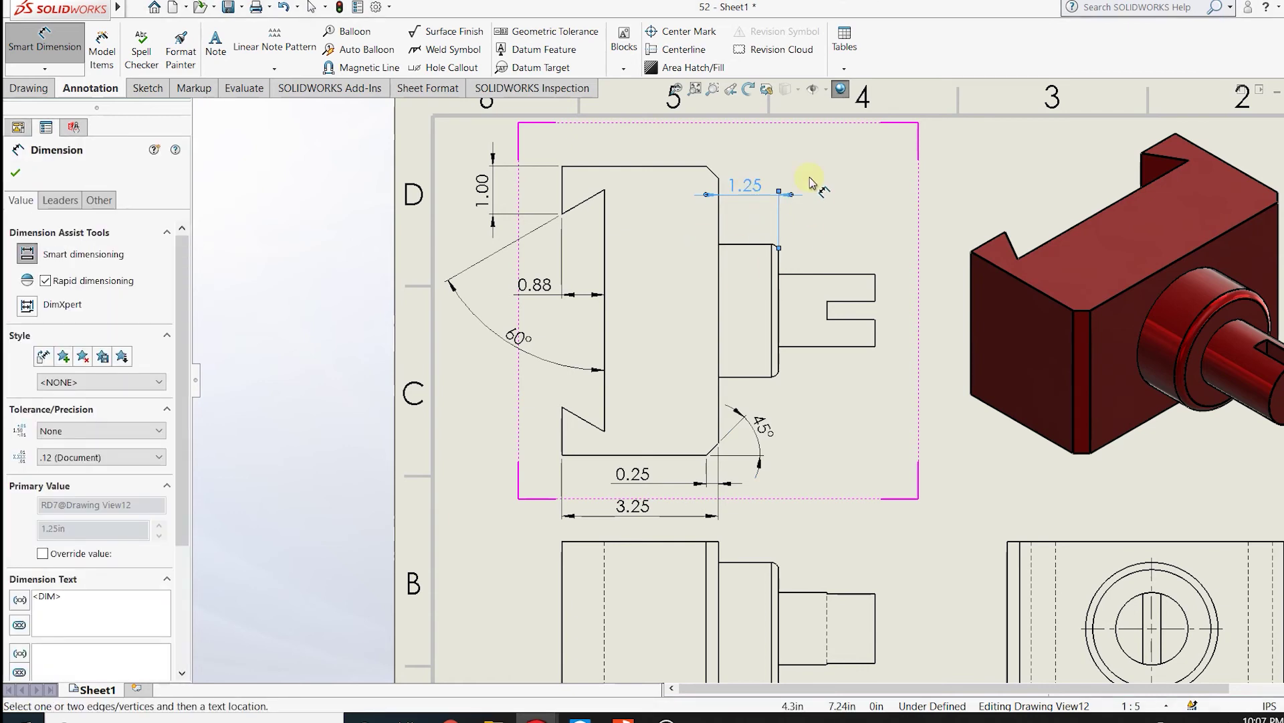
pyautogui.click(873, 284)
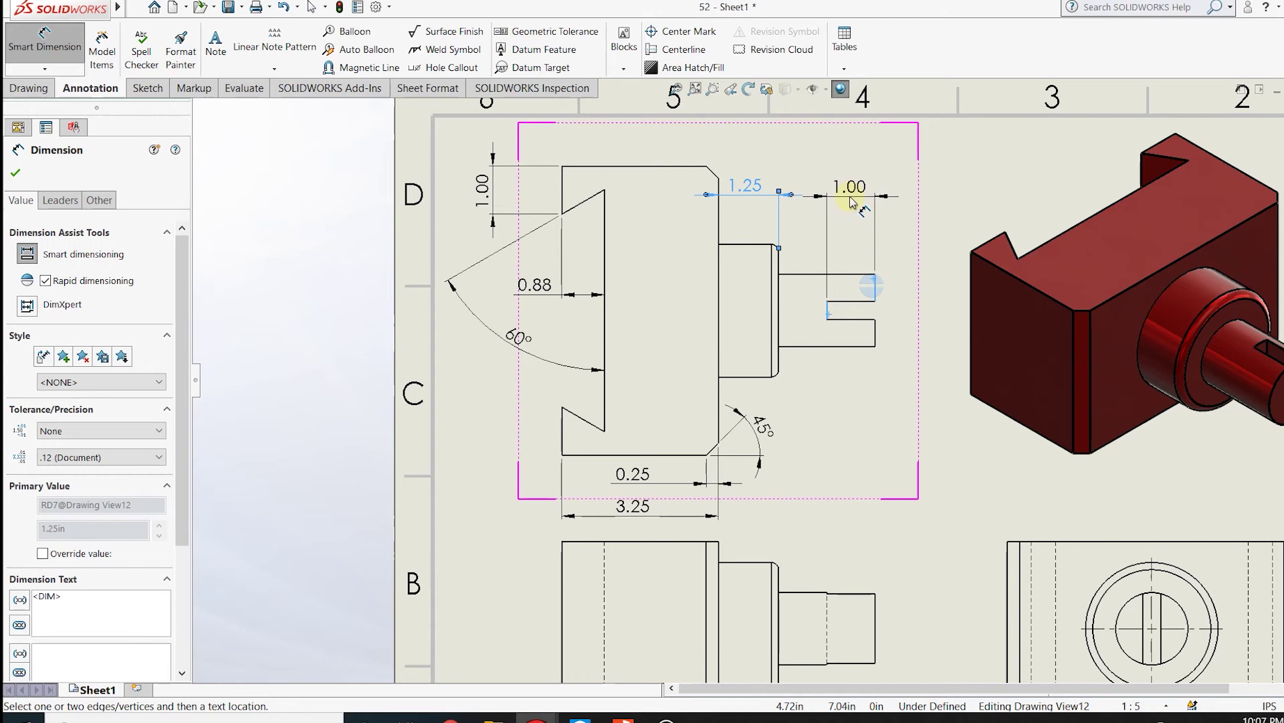
pyautogui.click(849, 199)
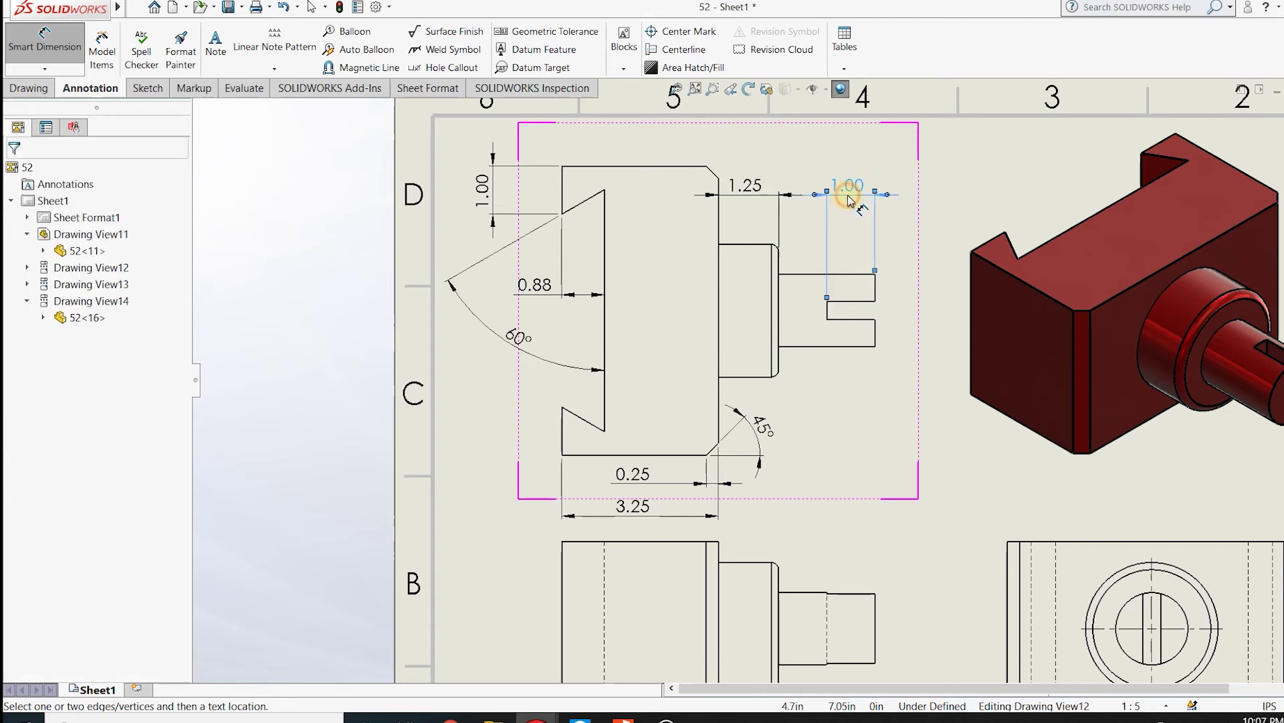
# Step: Add the 2.00 shaft length, align the top dimensions, and add the 6.00 overall height
pyautogui.click(779, 360)
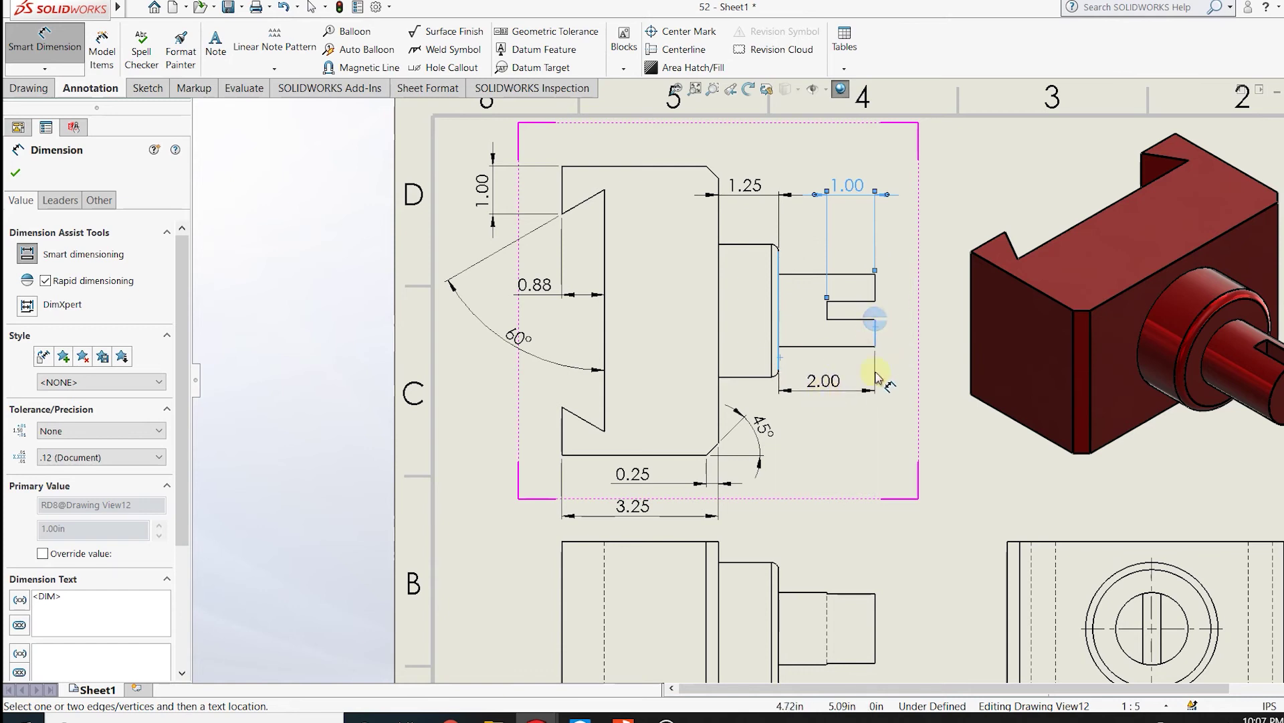
pyautogui.click(874, 338)
pyautogui.moveTo(753, 186); pyautogui.dragTo(754, 131)
pyautogui.moveTo(848, 192); pyautogui.dragTo(844, 135)
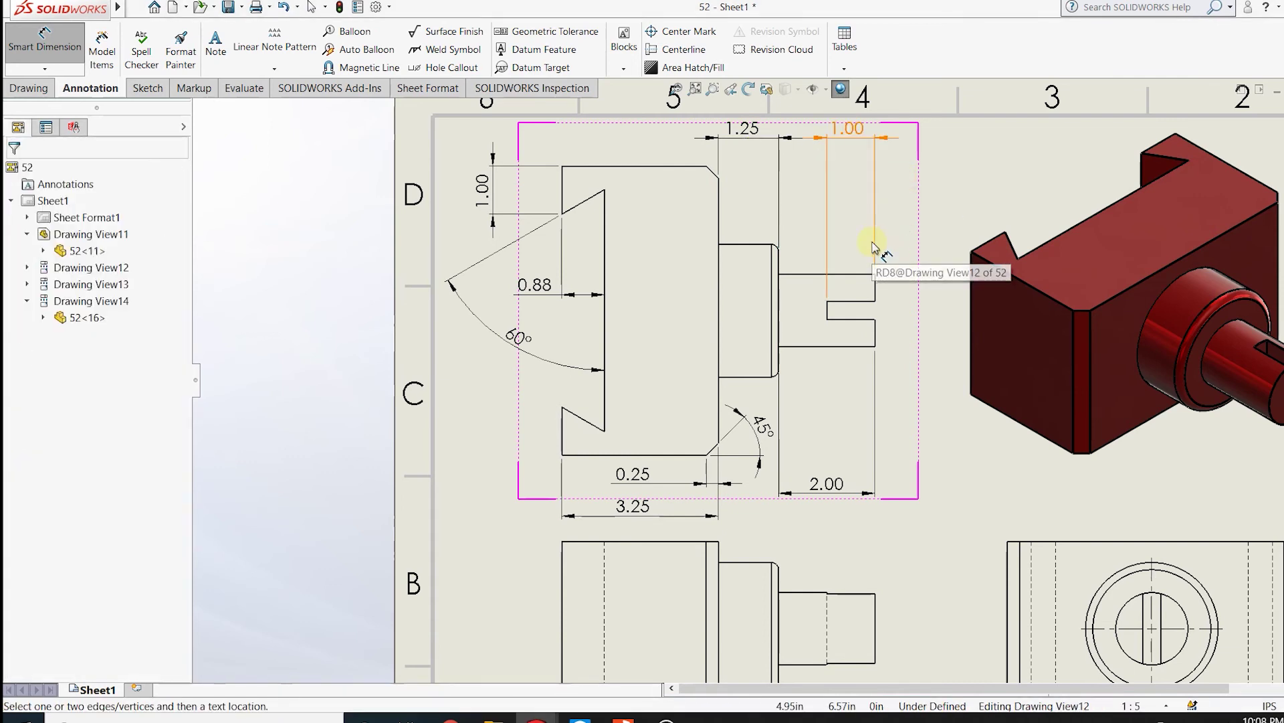
pyautogui.click(674, 166)
pyautogui.click(694, 455)
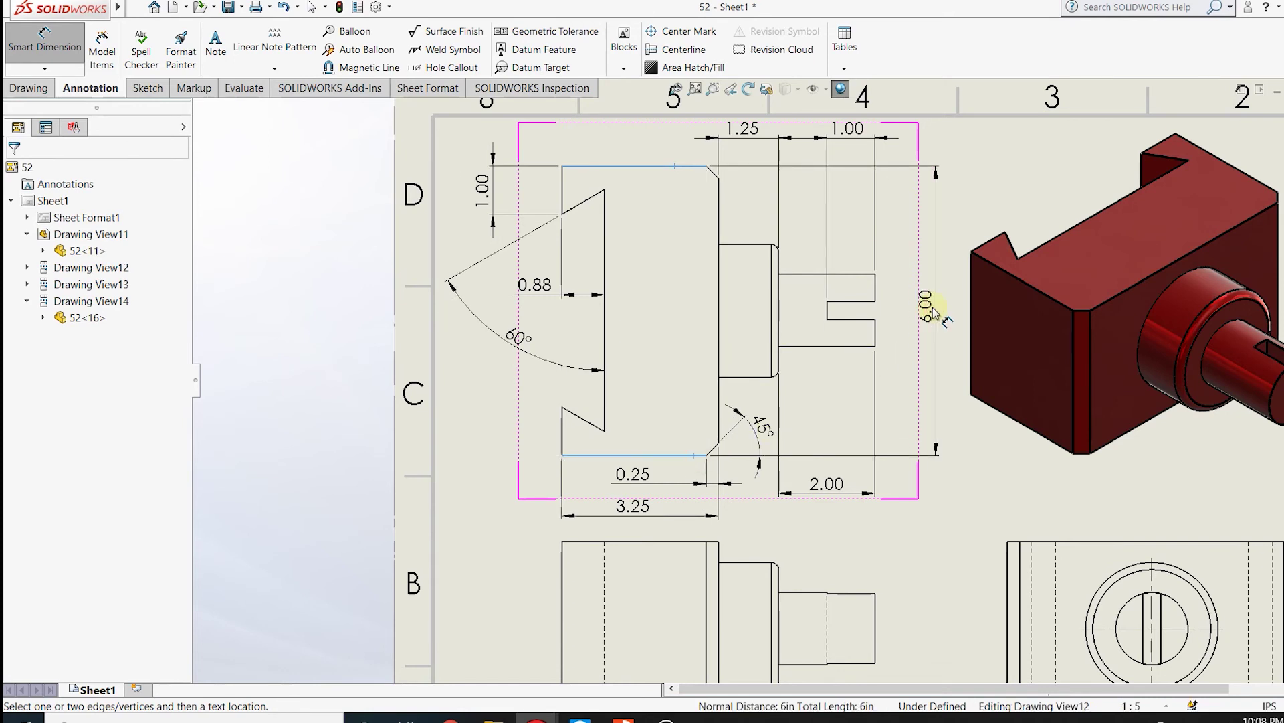
pyautogui.click(932, 306)
pyautogui.scroll(4, 836, 374)
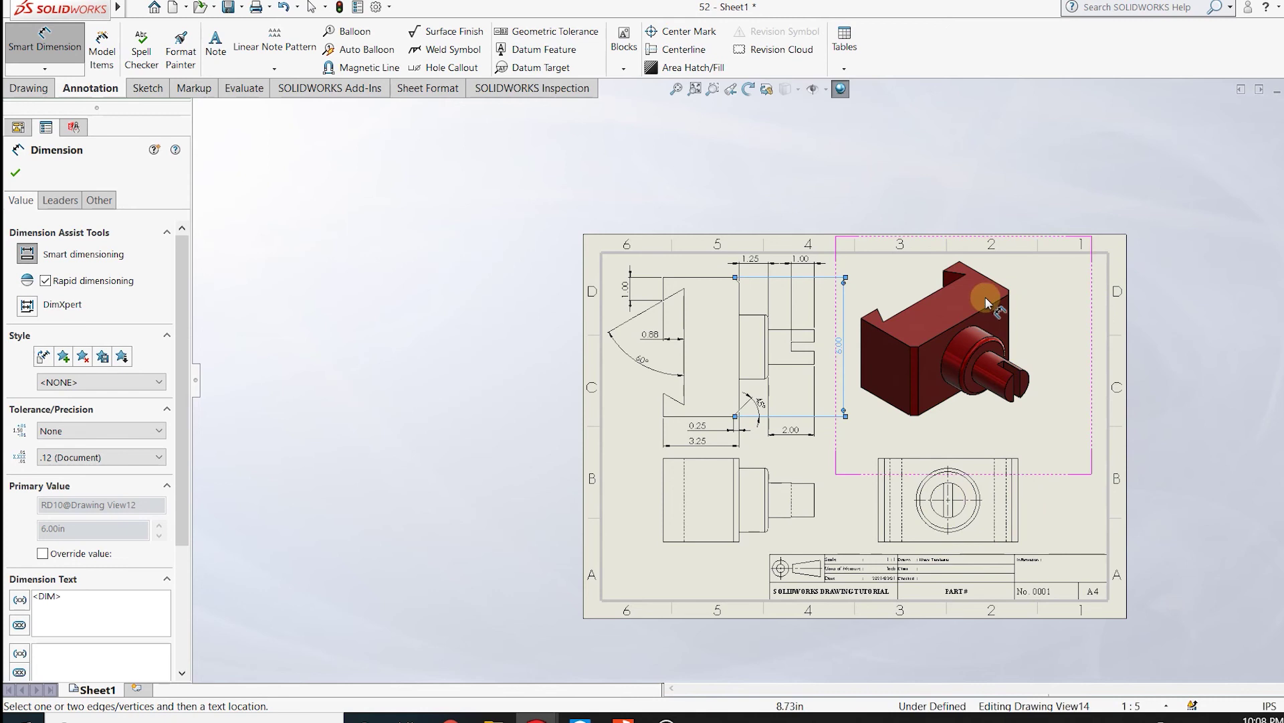
# Step: Finish placing the 6.00 dimension and move the isometric view further right
pyautogui.click(1047, 439)
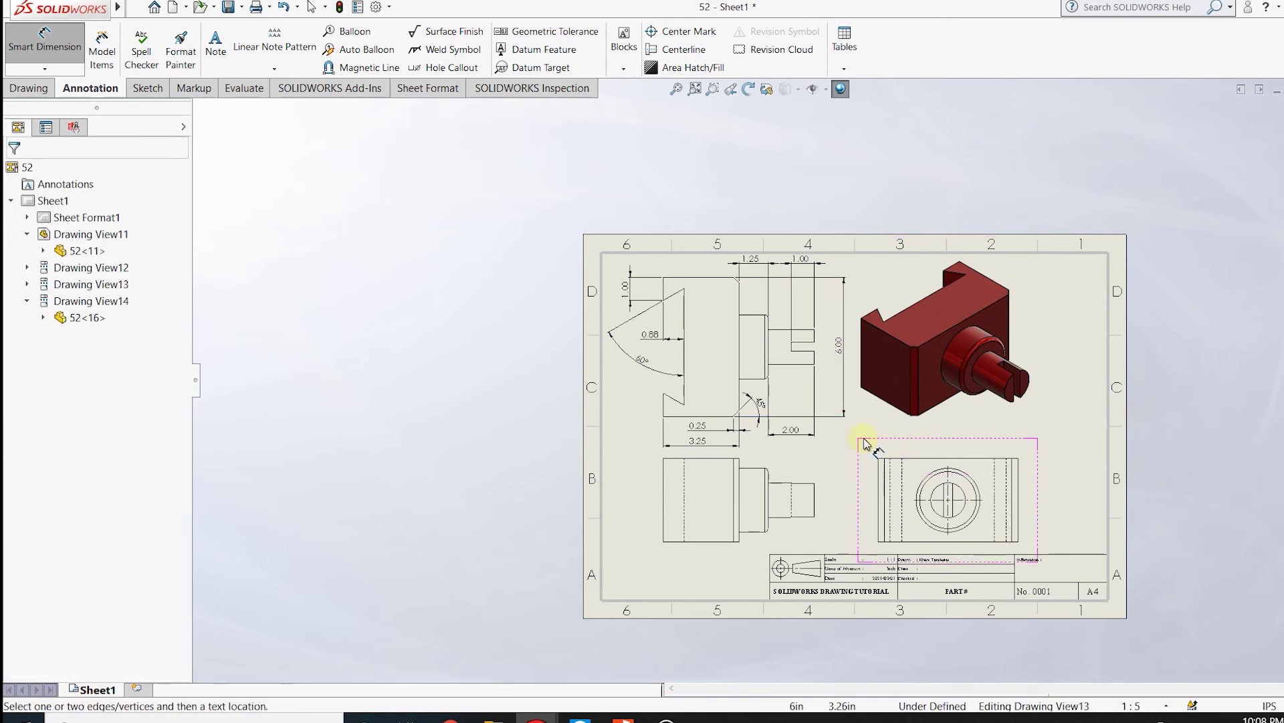
pyautogui.click(44, 40)
pyautogui.moveTo(1020, 442); pyautogui.dragTo(1095, 458)
pyautogui.press('Escape')
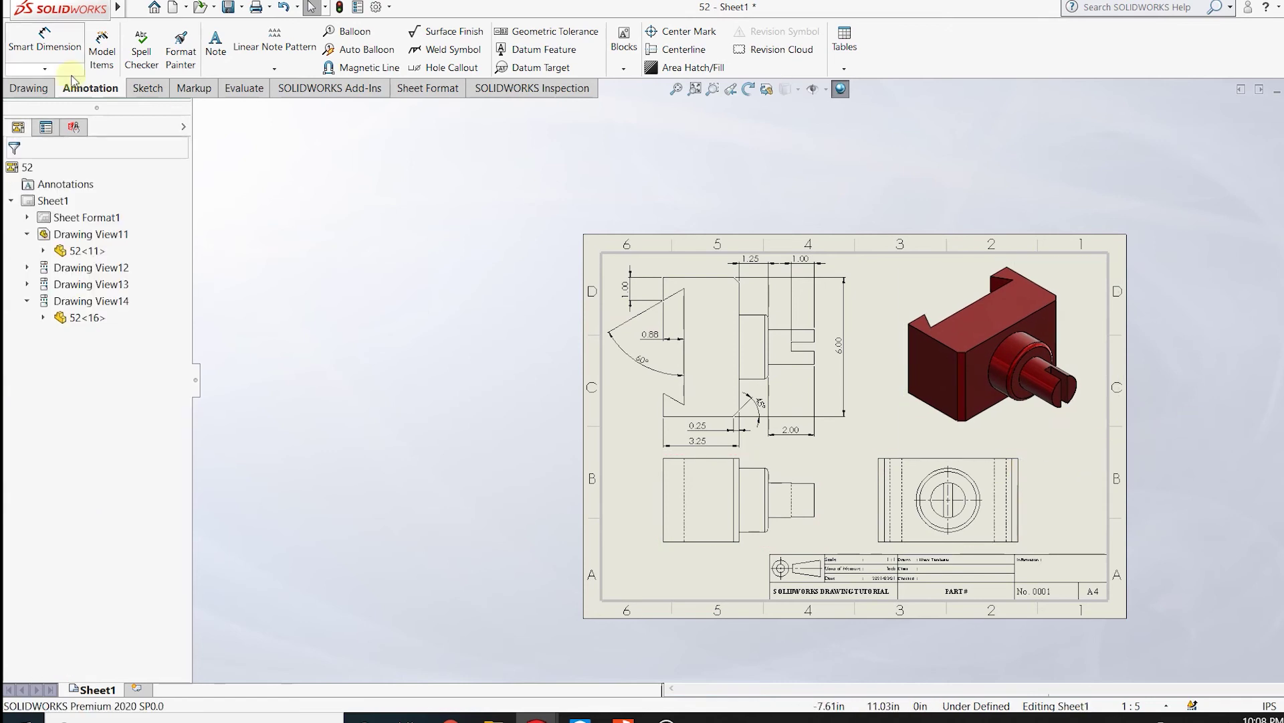
pyautogui.scroll(-3, 827, 410)
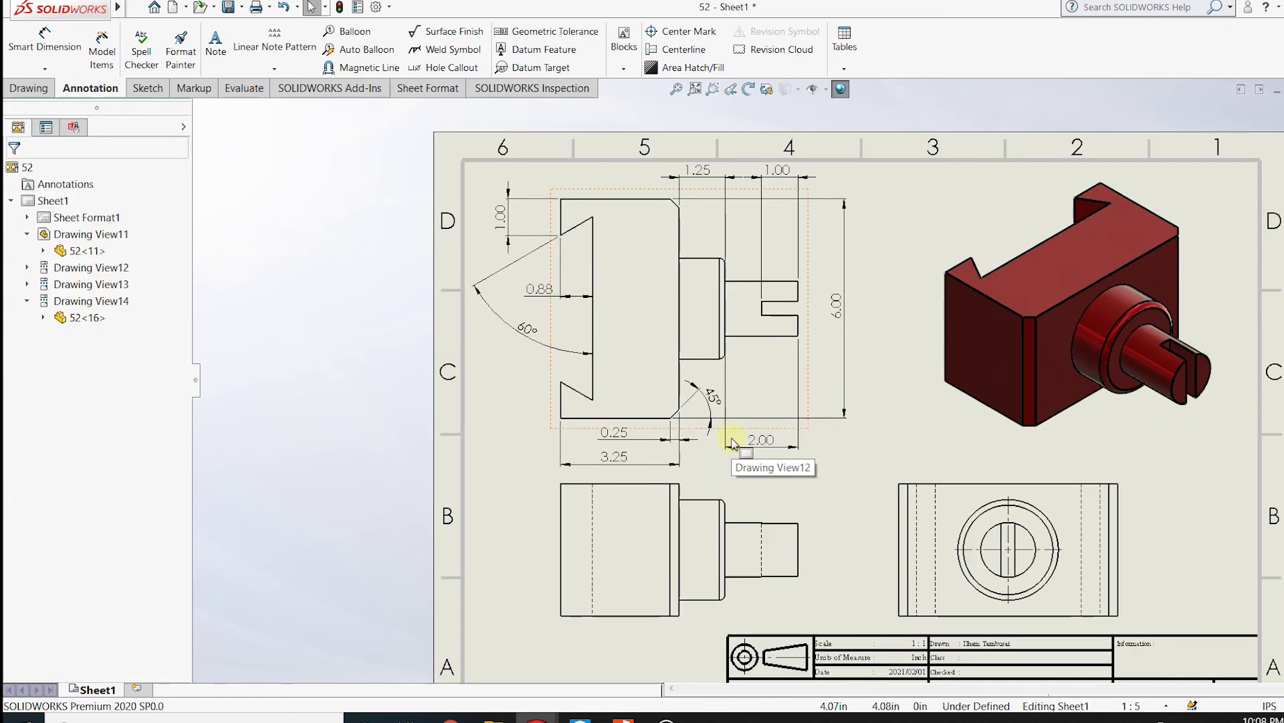
# Step: Add Ø2.75 and Ø1.50 shaft diameters side by side on the lower-left view
pyautogui.click(45, 40)
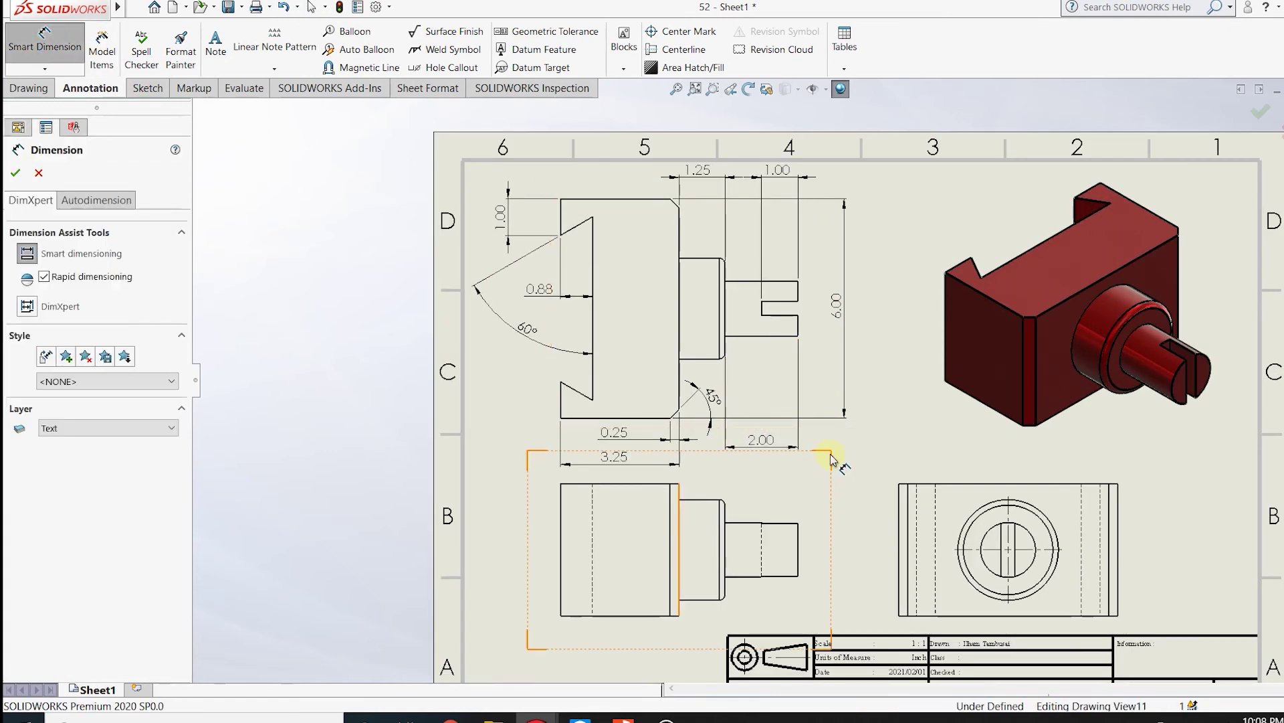
pyautogui.click(706, 602)
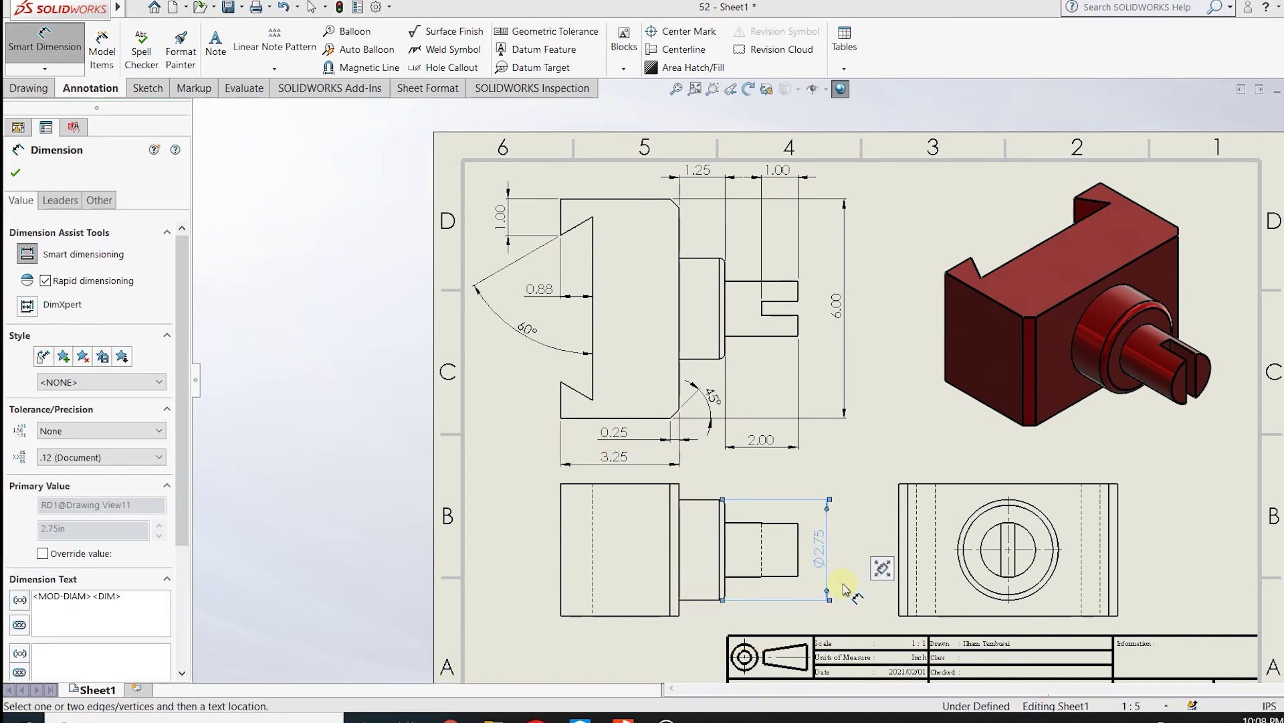
pyautogui.scroll(-1, 784, 528)
pyautogui.scroll(-1, 776, 515)
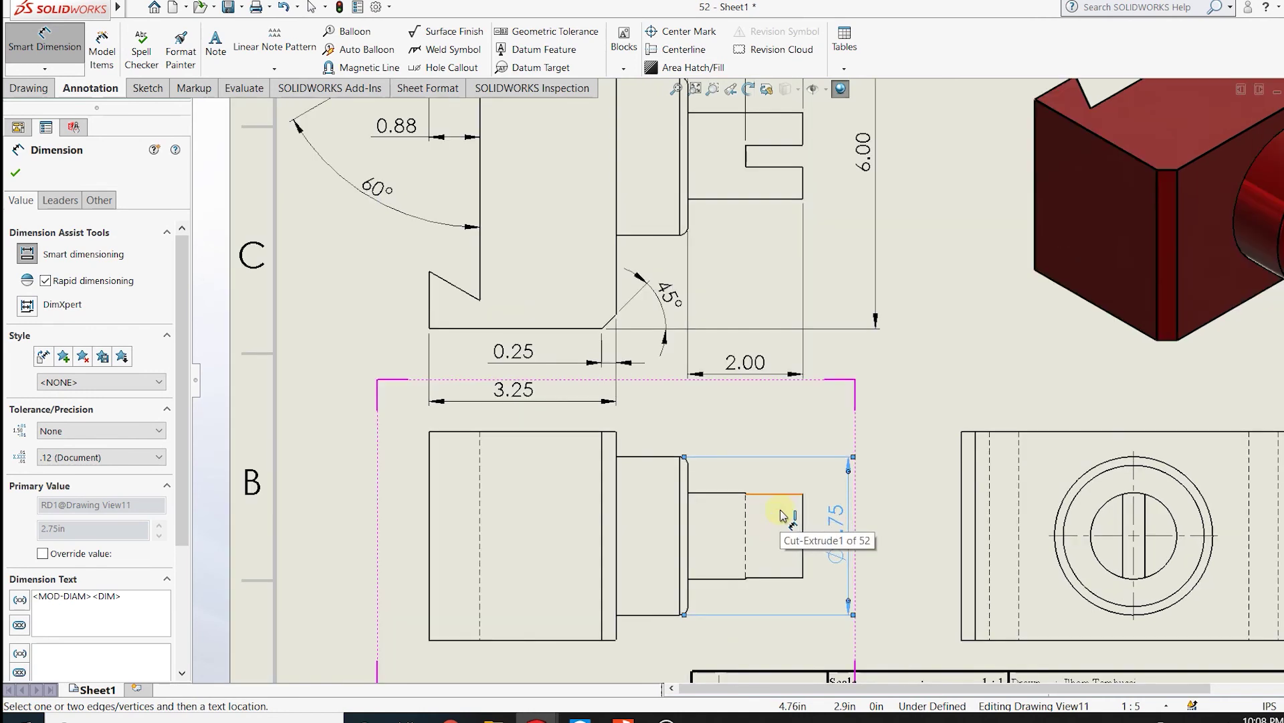
pyautogui.click(732, 578)
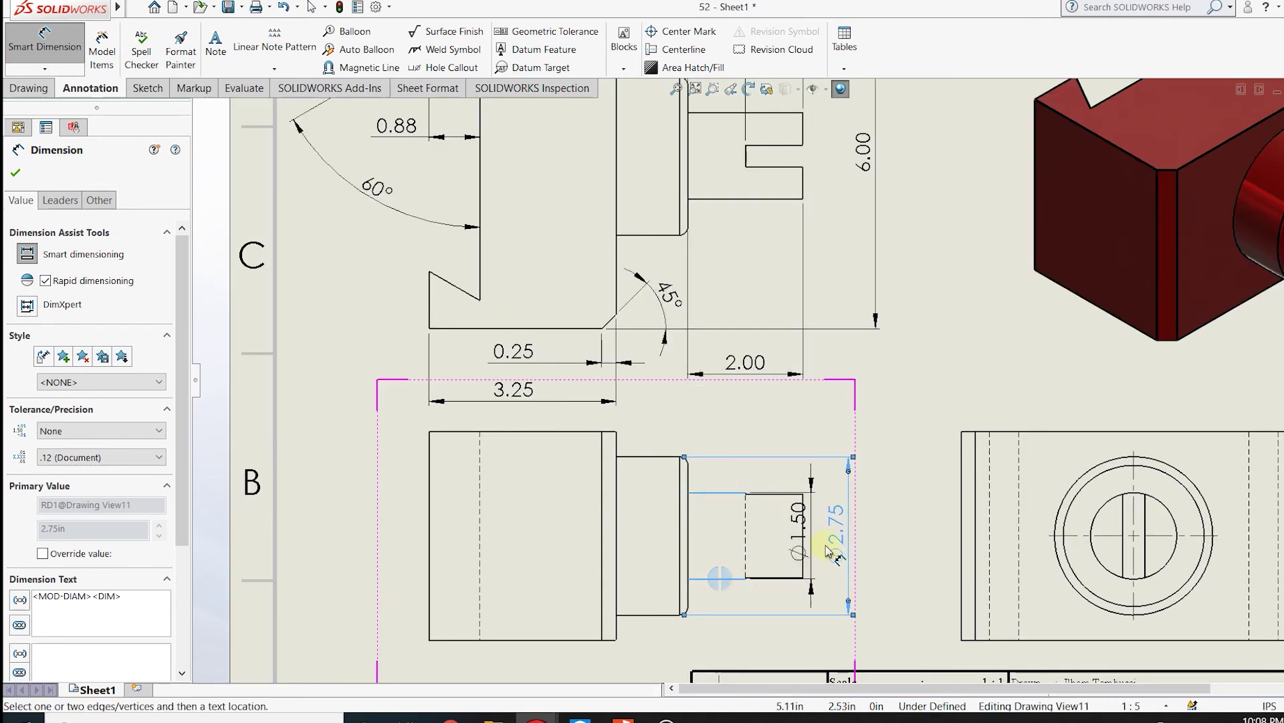
pyautogui.click(844, 537)
pyautogui.moveTo(845, 537); pyautogui.dragTo(869, 535)
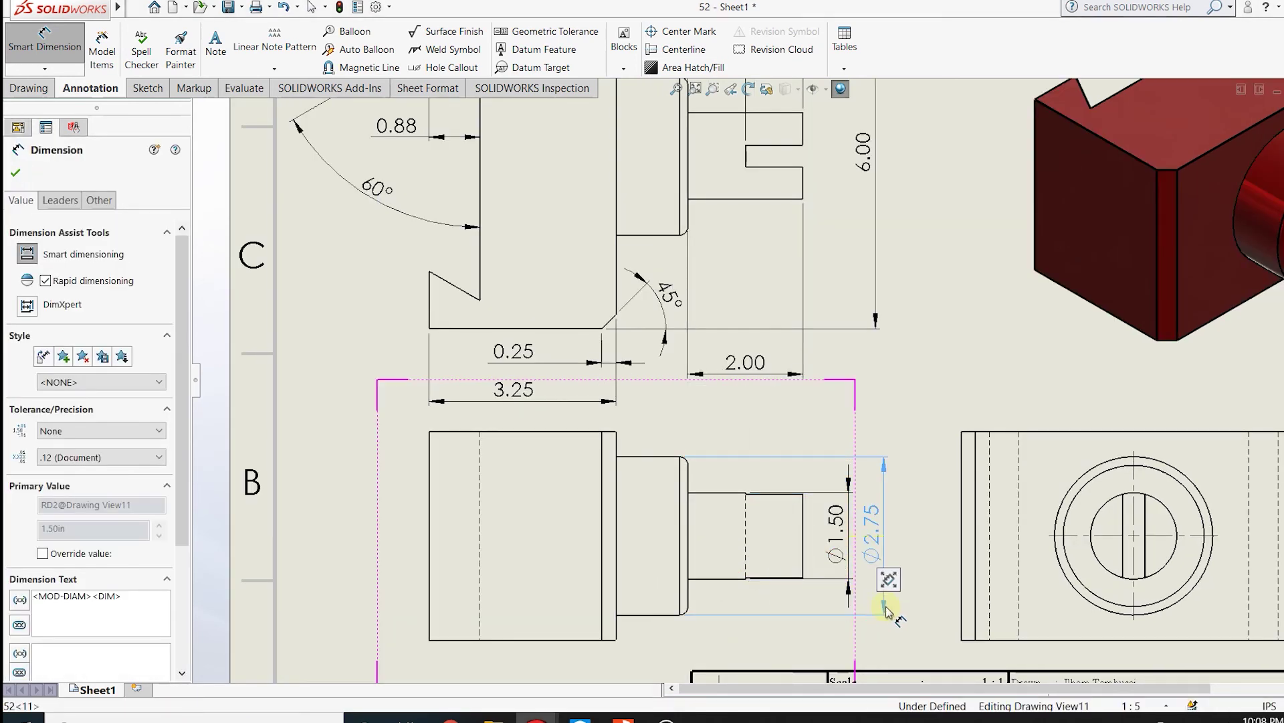
pyautogui.click(911, 536)
pyautogui.scroll(1, 911, 535)
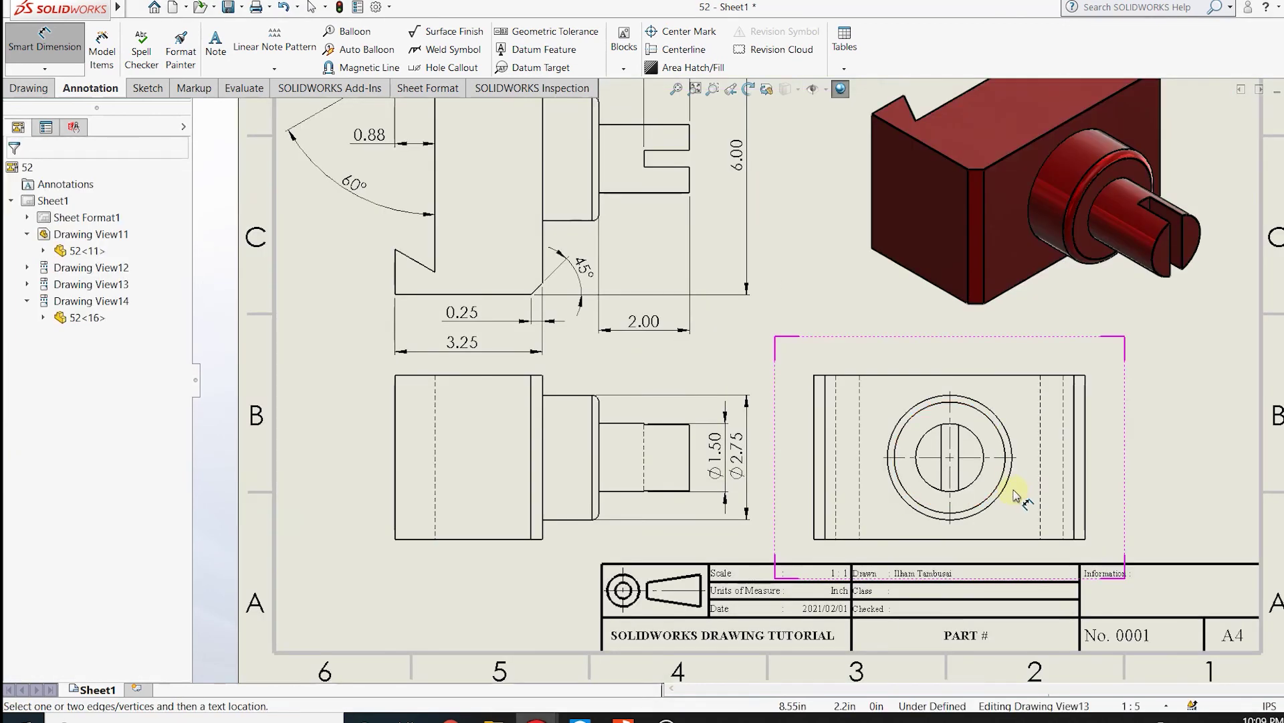
# Step: Add the 0.38 slot width and 3.62 height to the lower-right end view
pyautogui.click(943, 450)
pyautogui.click(959, 465)
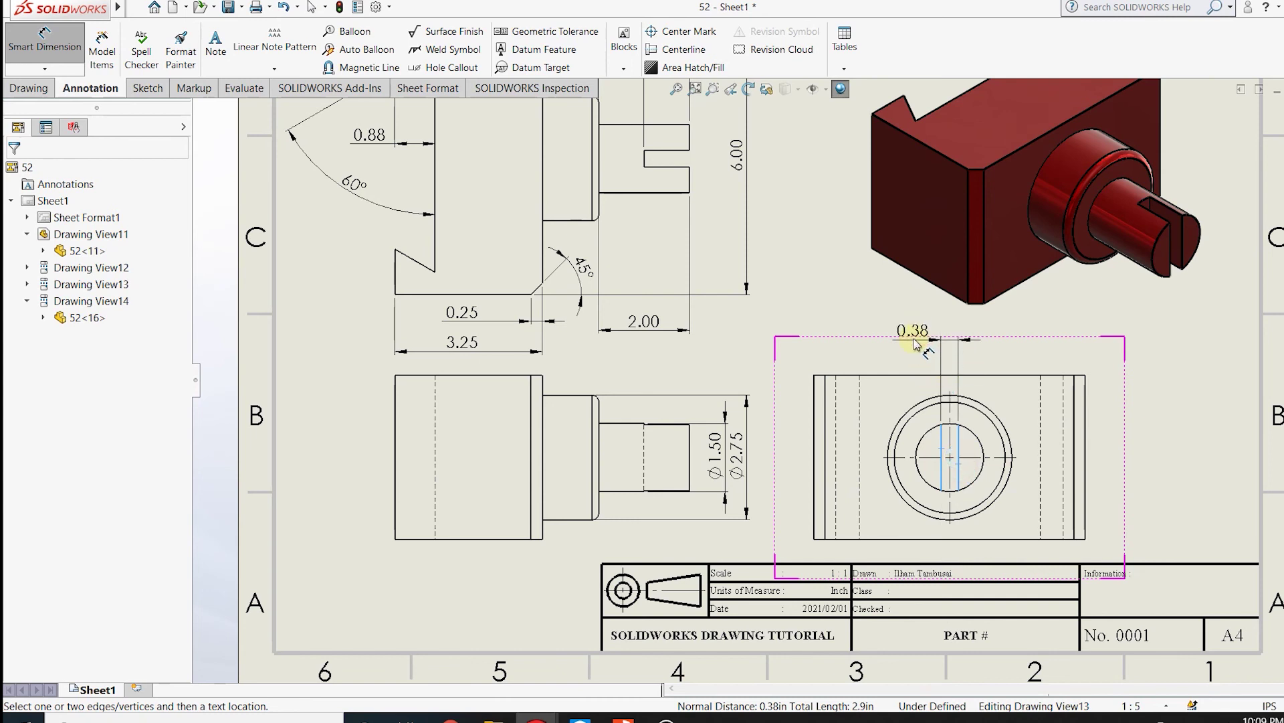
pyautogui.click(910, 341)
pyautogui.click(1060, 375)
pyautogui.click(1054, 539)
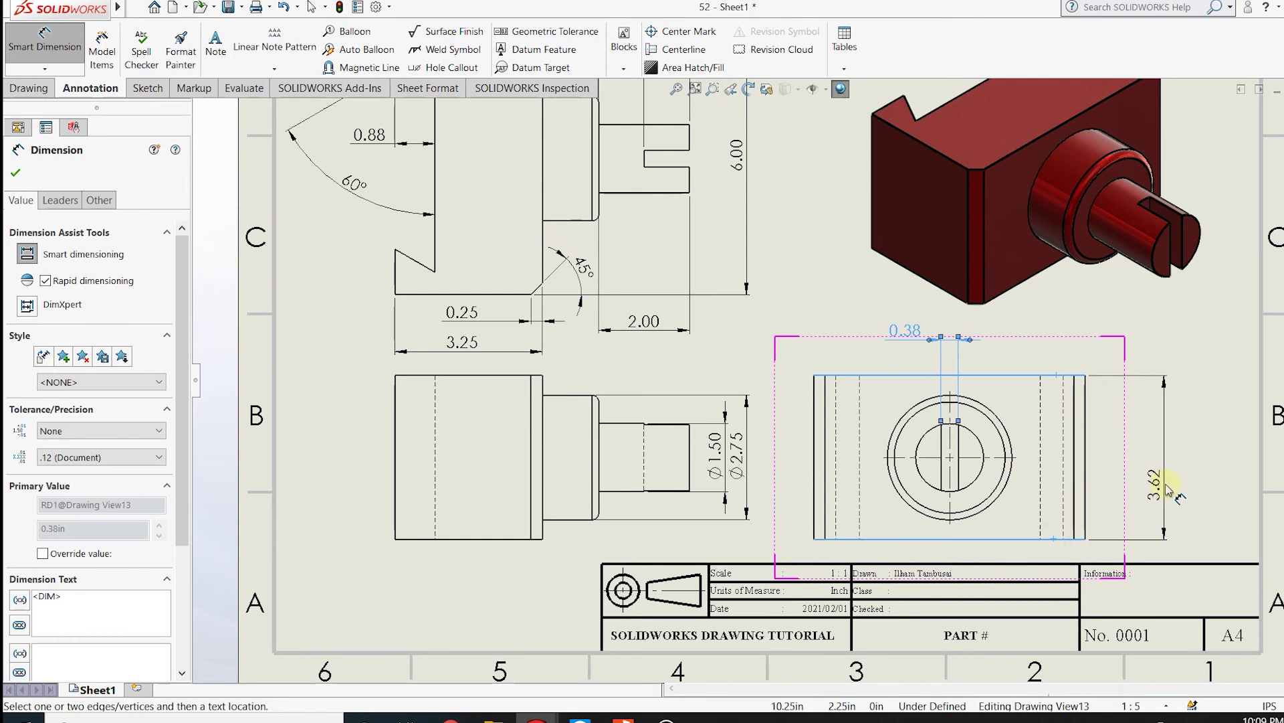
pyautogui.click(1144, 460)
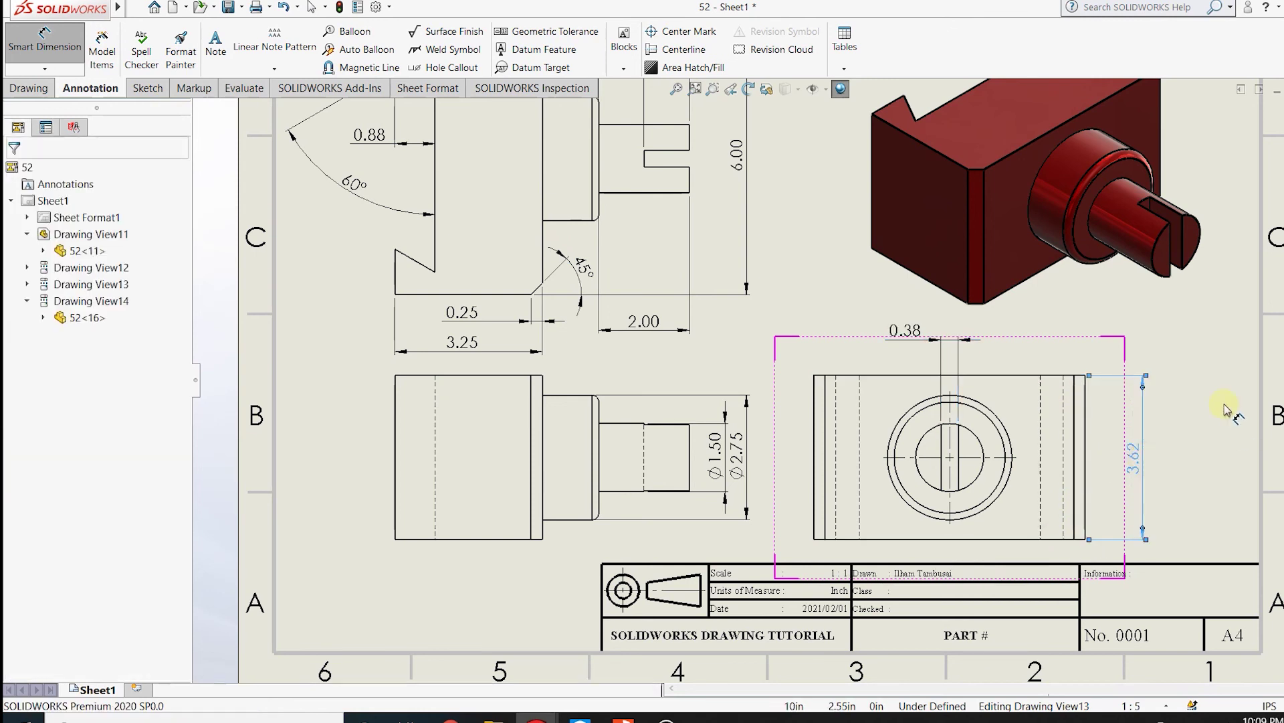
pyautogui.press('Escape')
pyautogui.press('f')
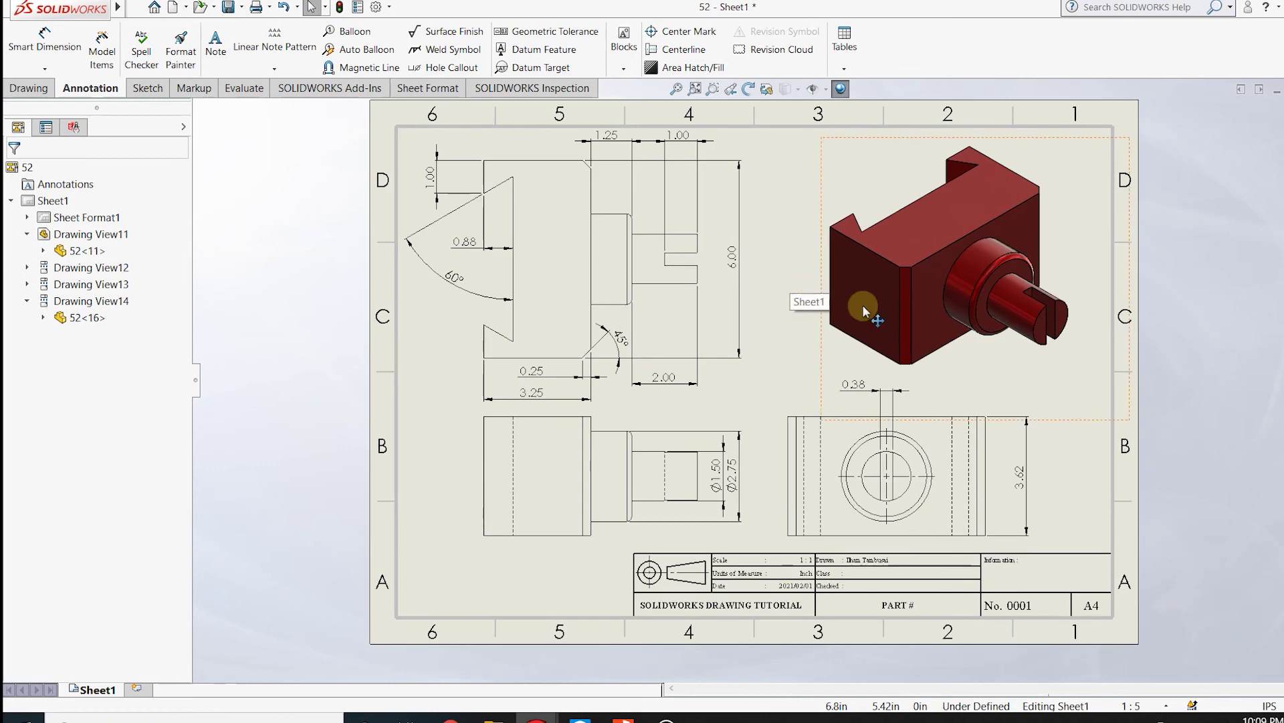
pyautogui.scroll(-3, 850, 287)
# Step: Nudge the lower-left view and shift the lower-right end view to the right
pyautogui.click(677, 436)
pyautogui.moveTo(677, 436); pyautogui.dragTo(680, 426)
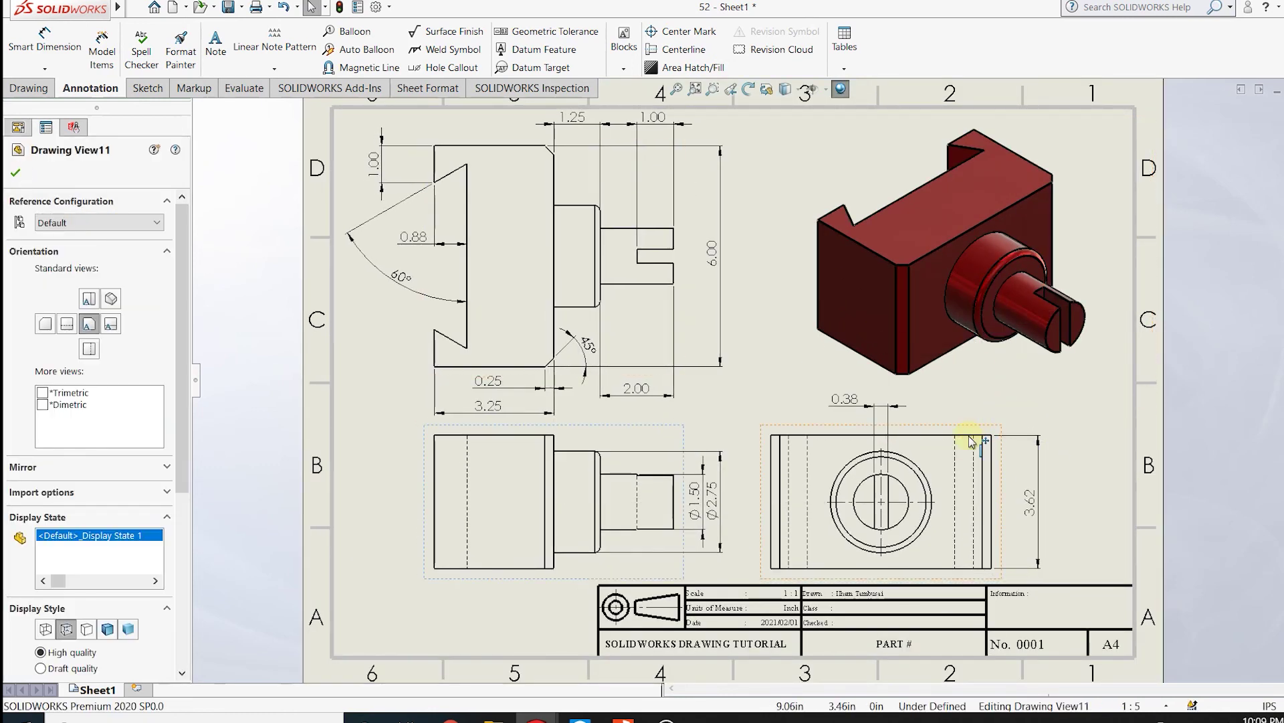
pyautogui.moveTo(971, 442); pyautogui.dragTo(1022, 436)
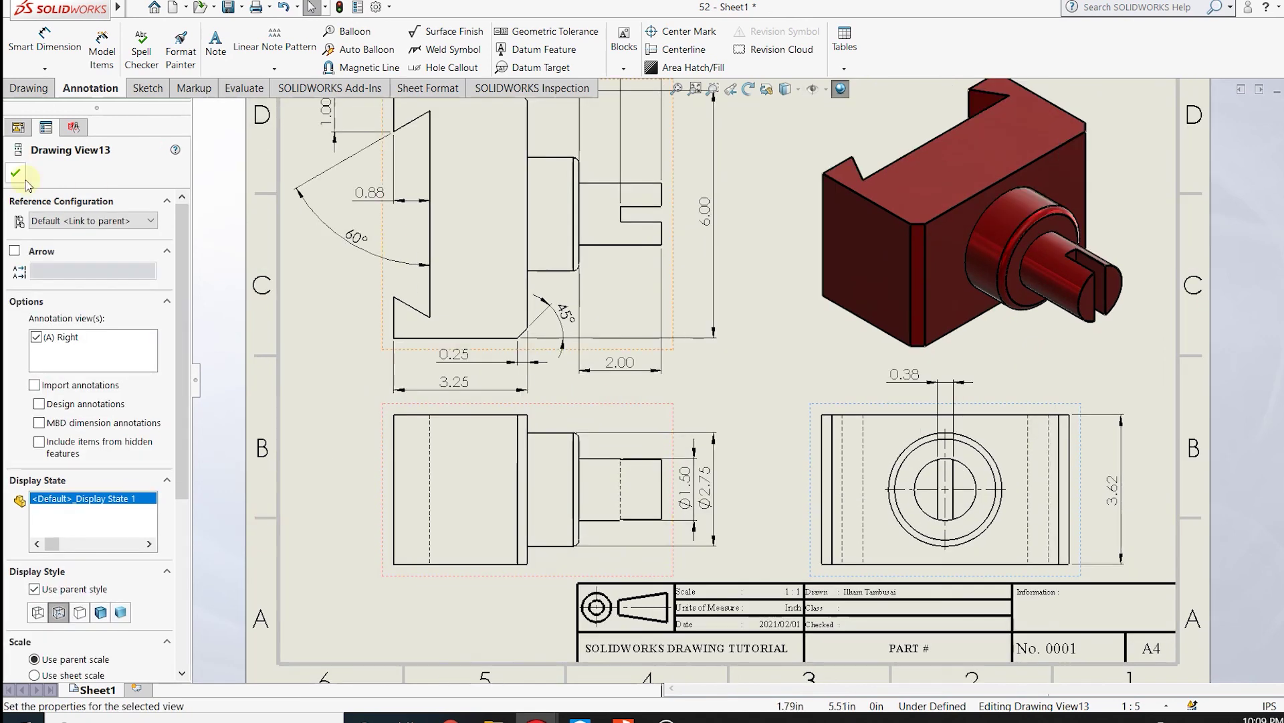
pyautogui.click(18, 174)
# Step: Zoom in on the title block's Date row
pyautogui.scroll(-2, 530, 442)
pyautogui.scroll(3, 530, 442)
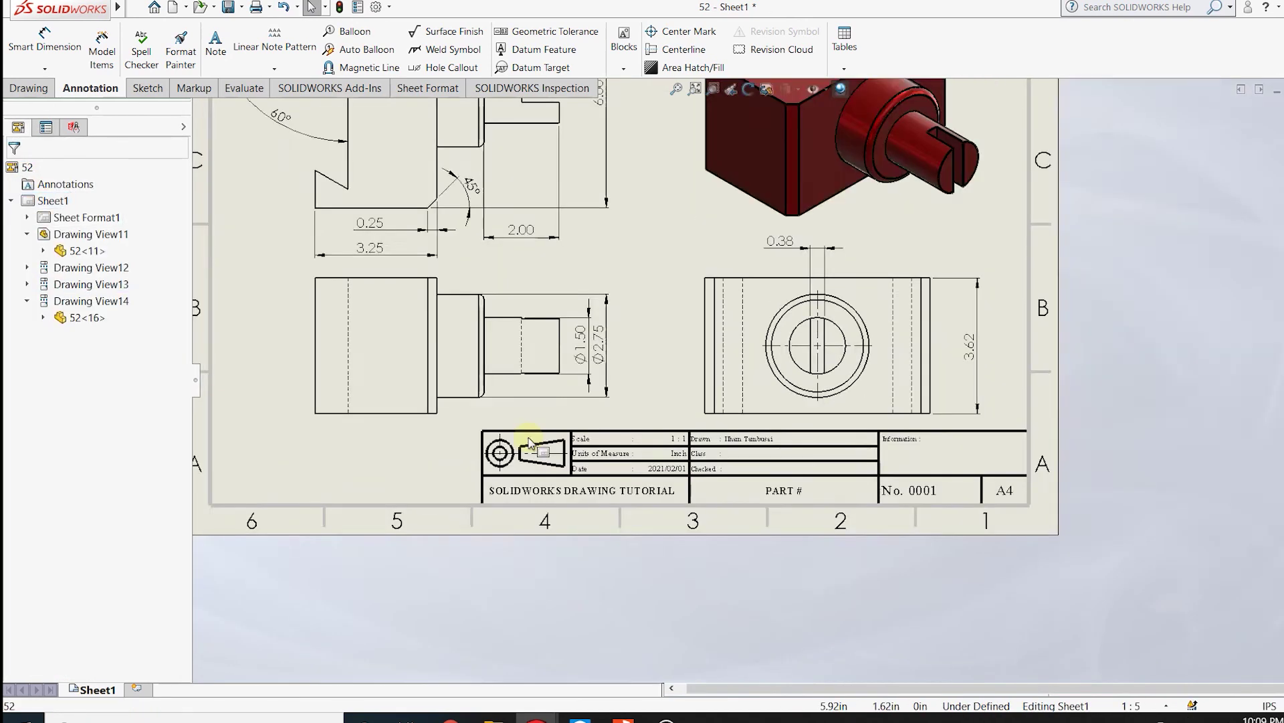
pyautogui.scroll(-4, 530, 441)
pyautogui.scroll(-2, 809, 428)
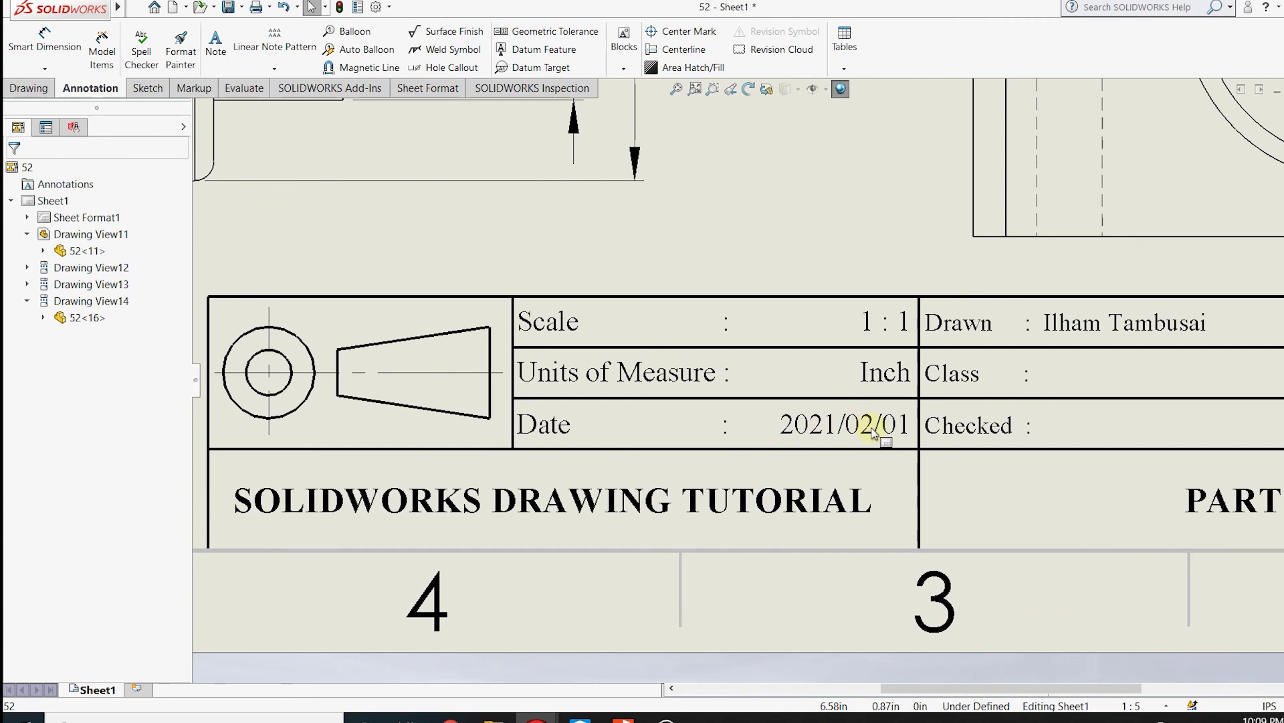
# Step: Switch to Edit Sheet Format and change the title block date to 2021/02/14
pyautogui.rightClick(845, 423)
pyautogui.click(889, 178)
pyautogui.click(870, 432)
pyautogui.doubleClick(870, 432)
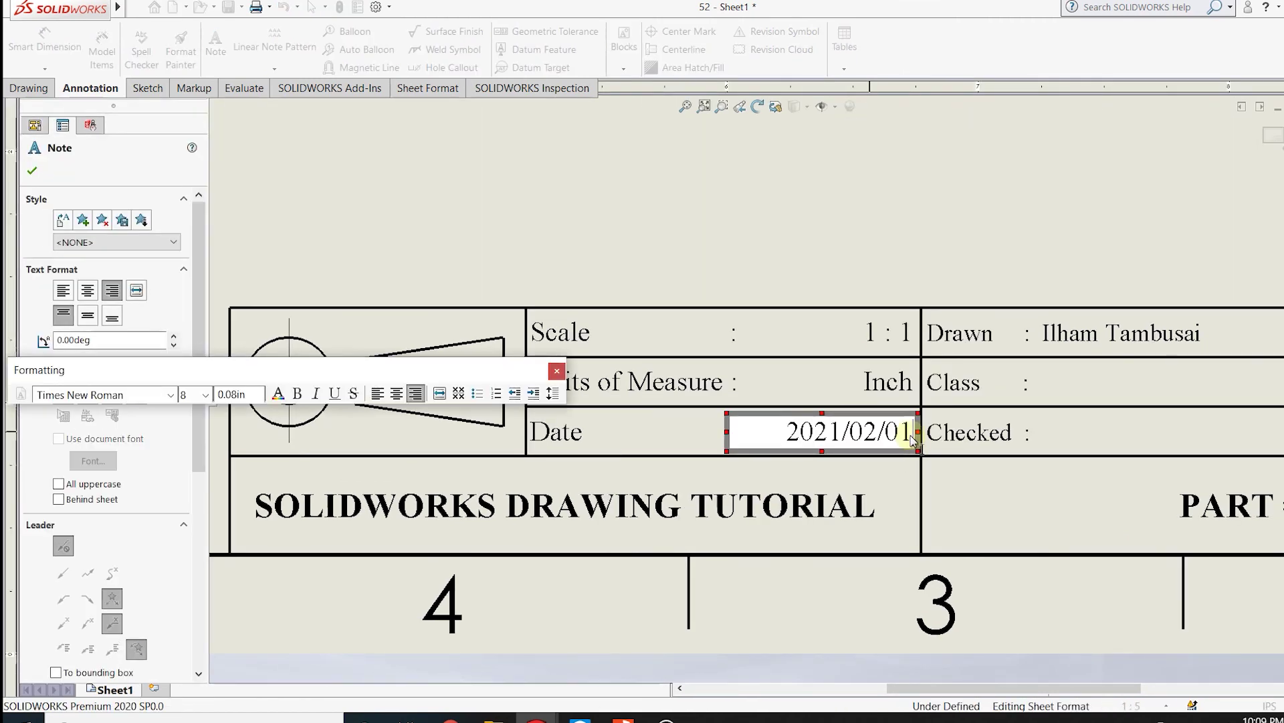
pyautogui.click(837, 275)
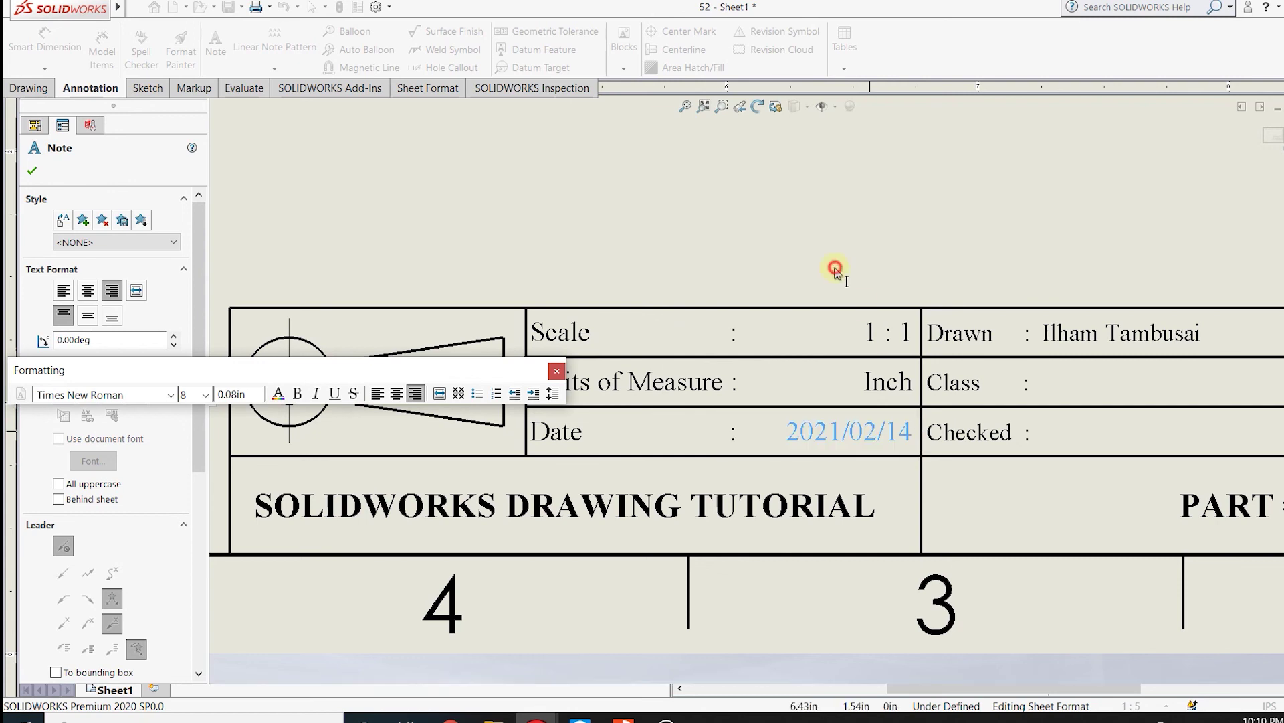
# Step: Change the title block scale to 1 : 1.5
pyautogui.doubleClick(886, 334)
pyautogui.click(902, 334)
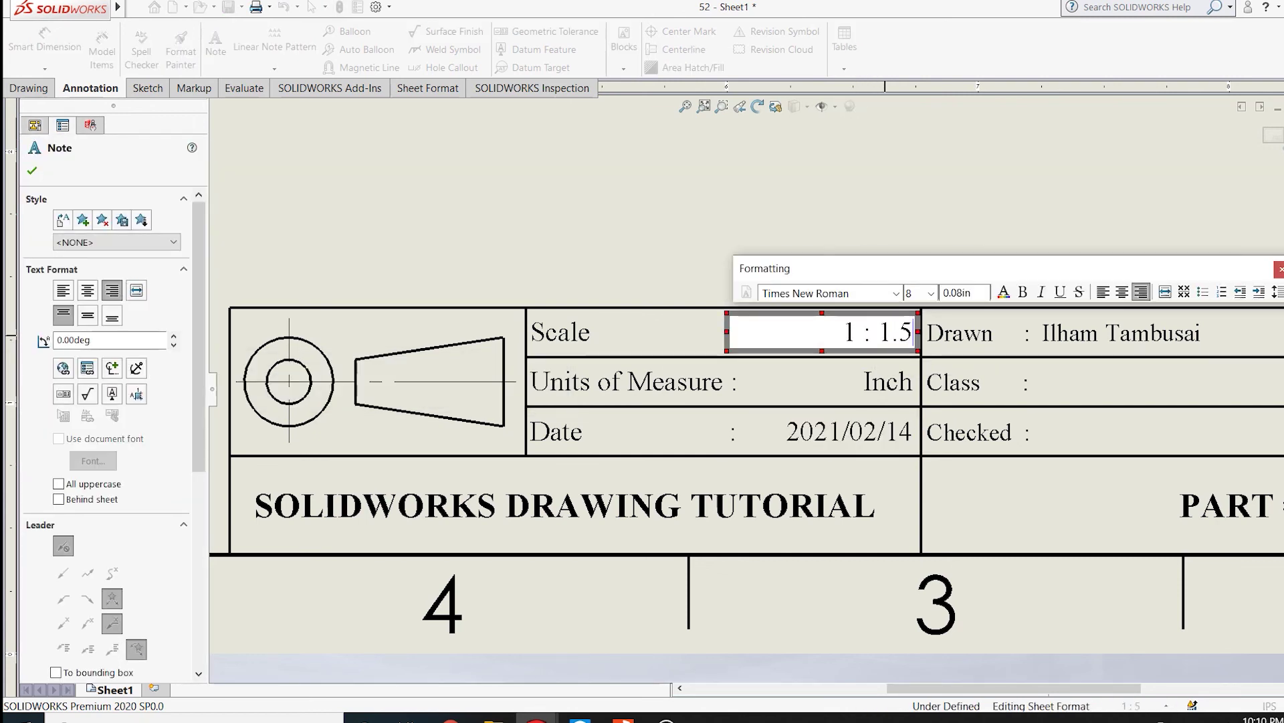
pyautogui.click(926, 134)
pyautogui.scroll(2, 983, 353)
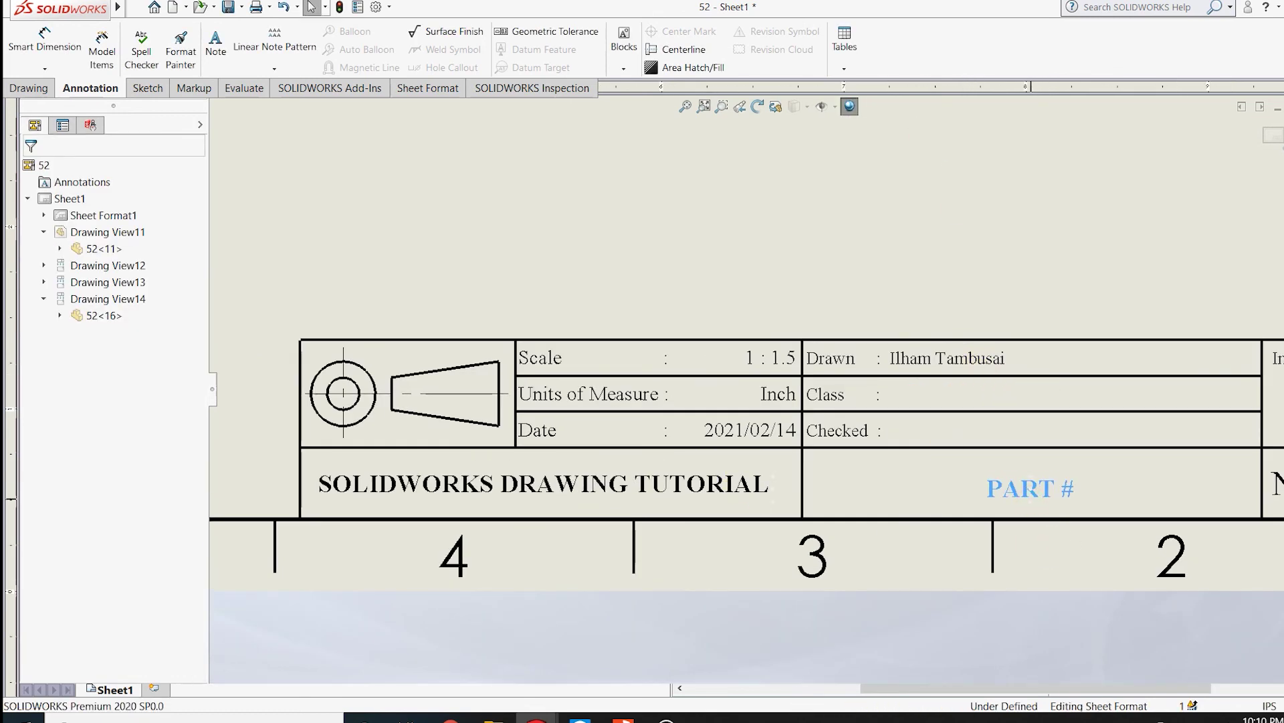
# Step: Set the part name to PART #42
pyautogui.doubleClick(1074, 490)
pyautogui.write('42')
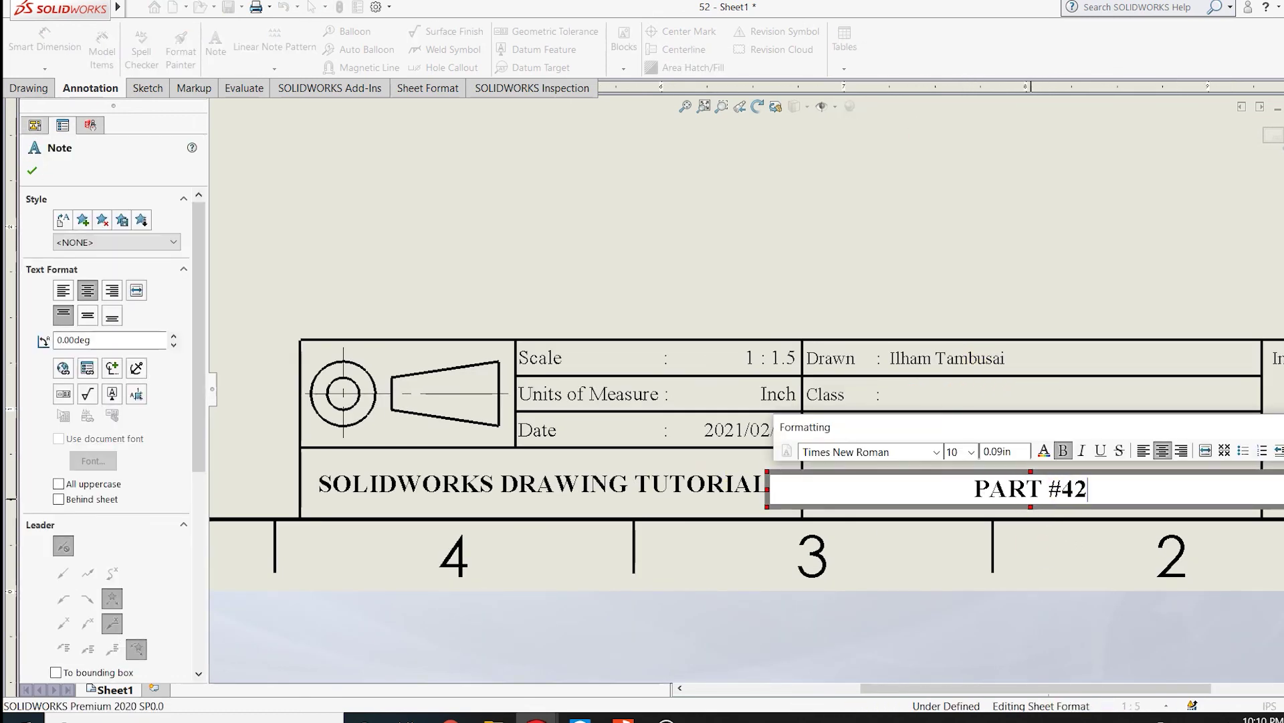
pyautogui.press('Escape')
pyautogui.scroll(1, 1128, 469)
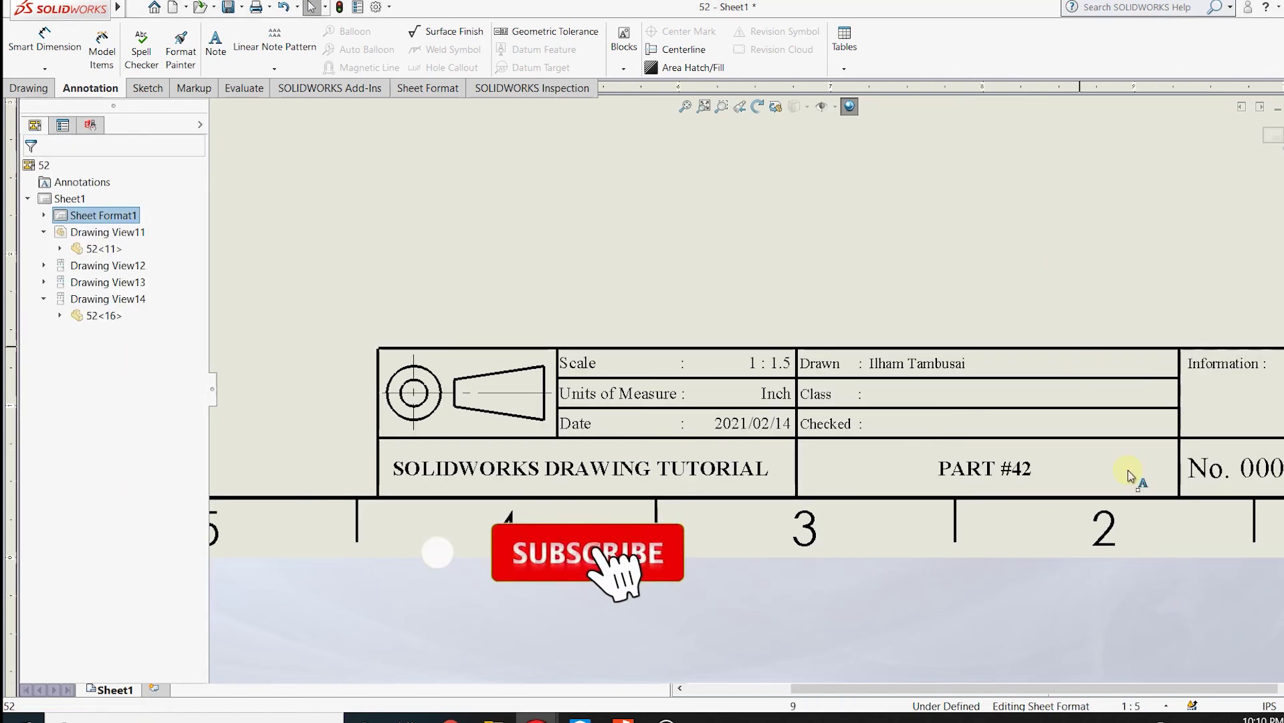
# Step: Set the drawing number to 0042
pyautogui.keyDown('ctrl'); pyautogui.moveTo(1128, 470); pyautogui.dragTo(663, 417, button='middle'); pyautogui.keyUp('ctrl')
pyautogui.doubleClick(813, 416)
pyautogui.write('000')
pyautogui.click(740, 149)
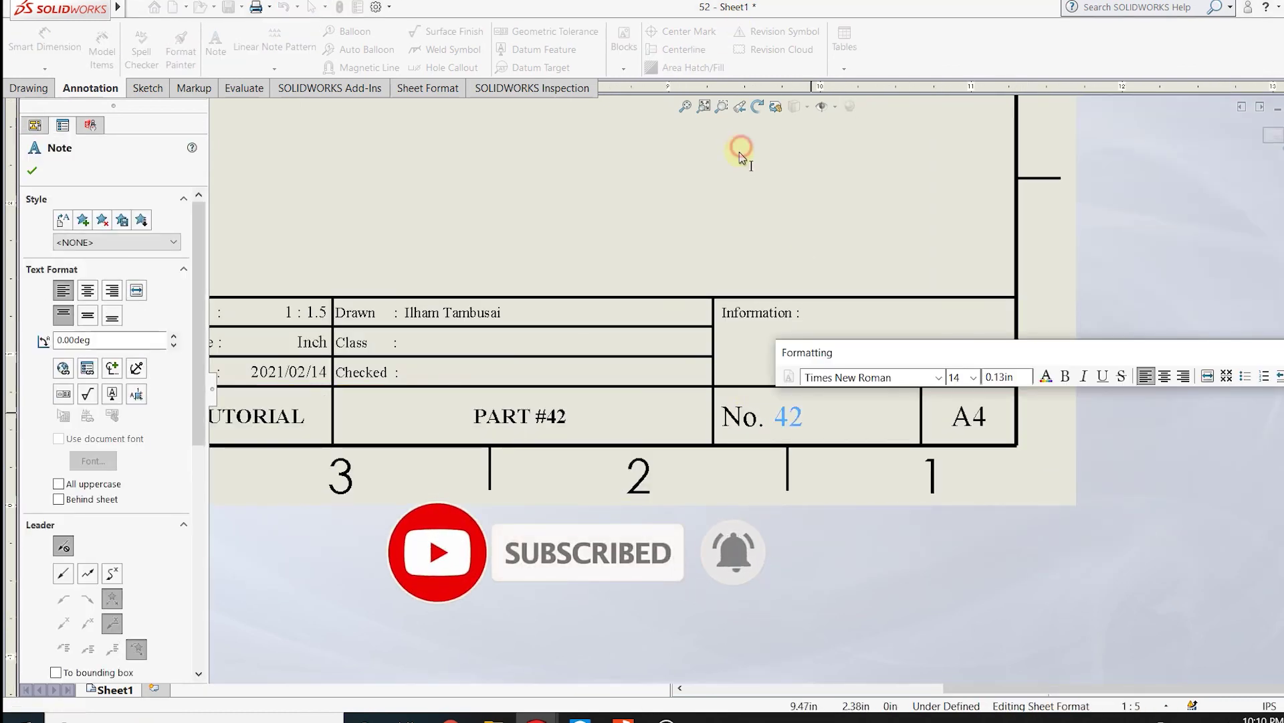
pyautogui.doubleClick(790, 421)
pyautogui.click(784, 423)
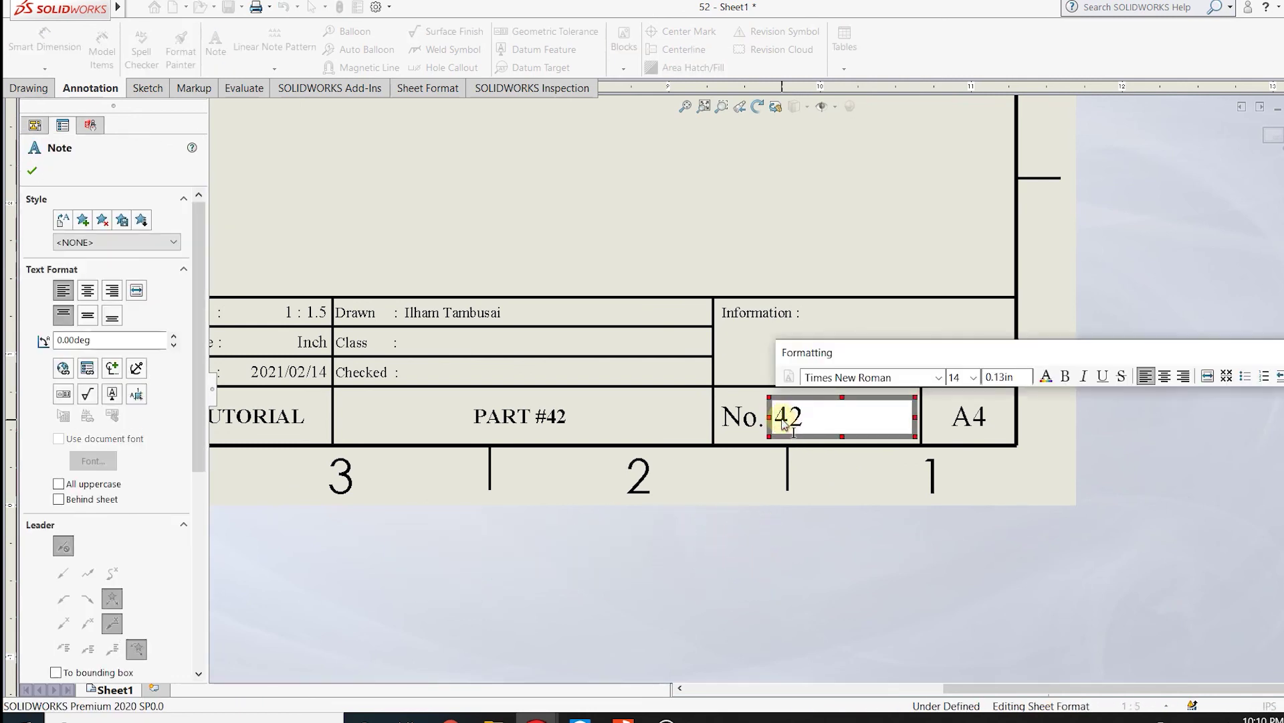
pyautogui.click(774, 276)
# Step: Exit sheet format editing and fit the whole sheet in the window
pyautogui.scroll(3, 787, 408)
pyautogui.scroll(2, 785, 394)
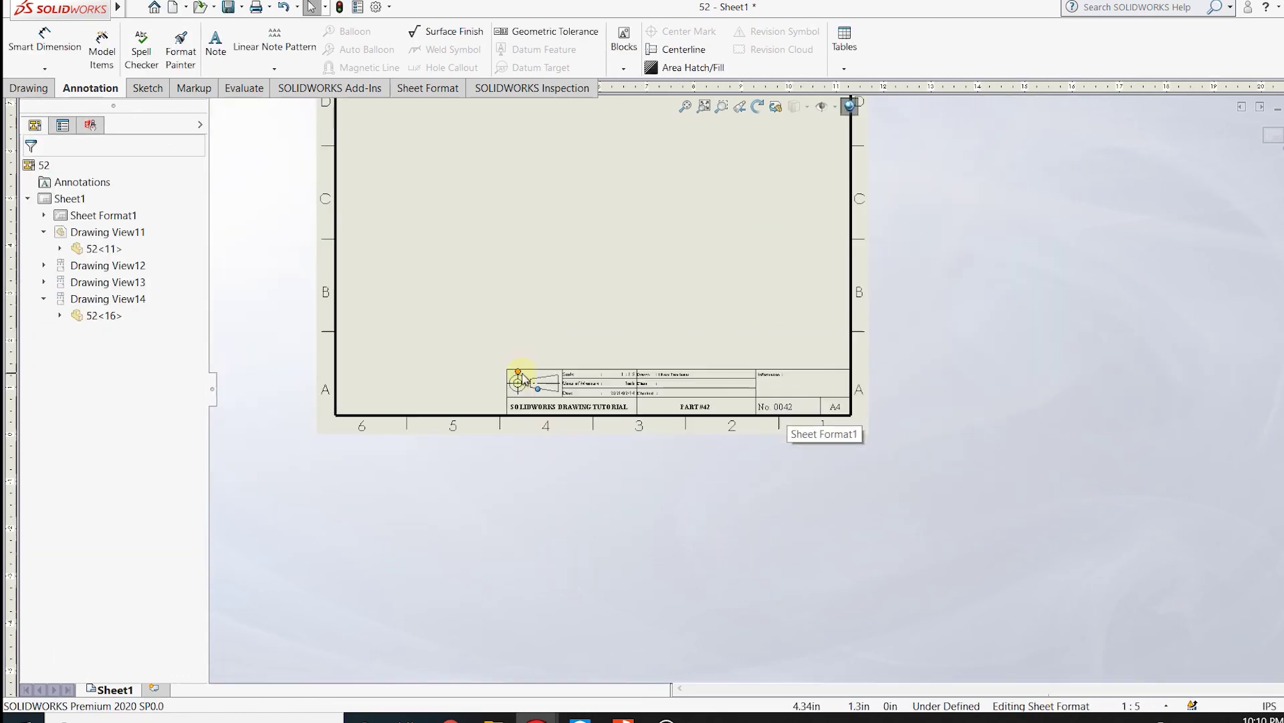
pyautogui.scroll(1, 784, 385)
pyautogui.scroll(-2, 784, 385)
pyautogui.click(1273, 135)
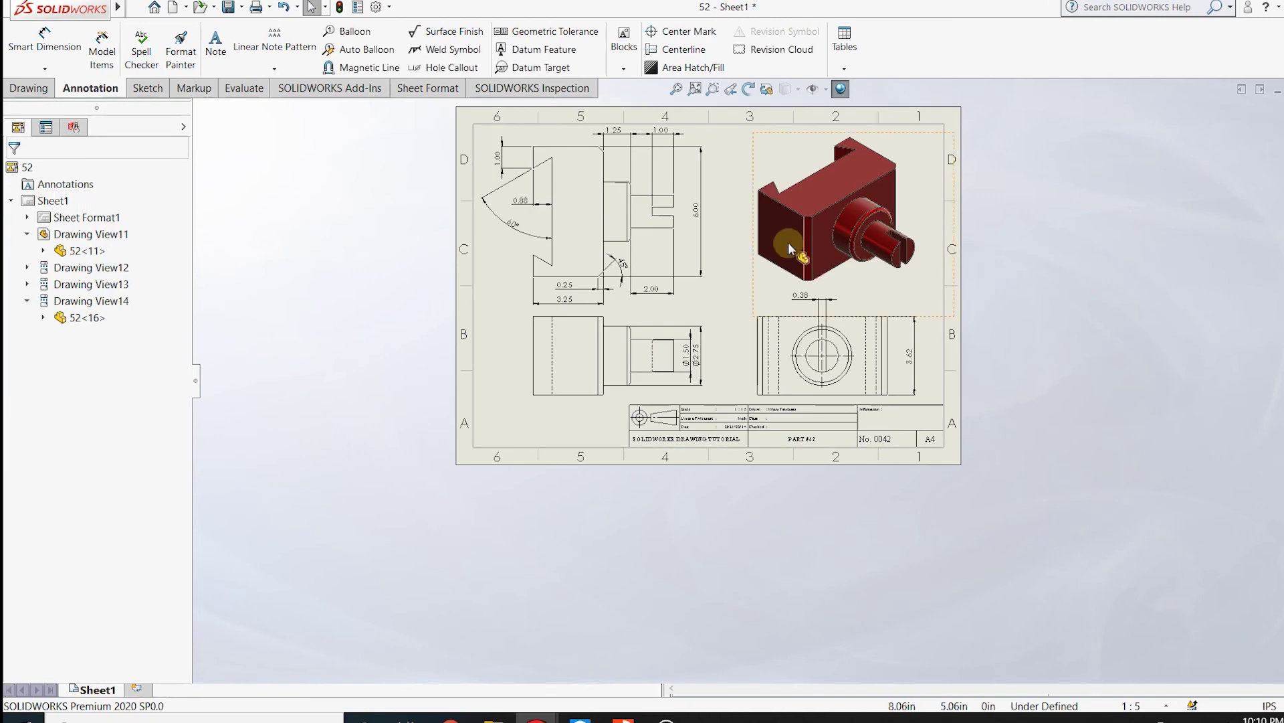
pyautogui.scroll(2, 840, 276)
pyautogui.click(696, 89)
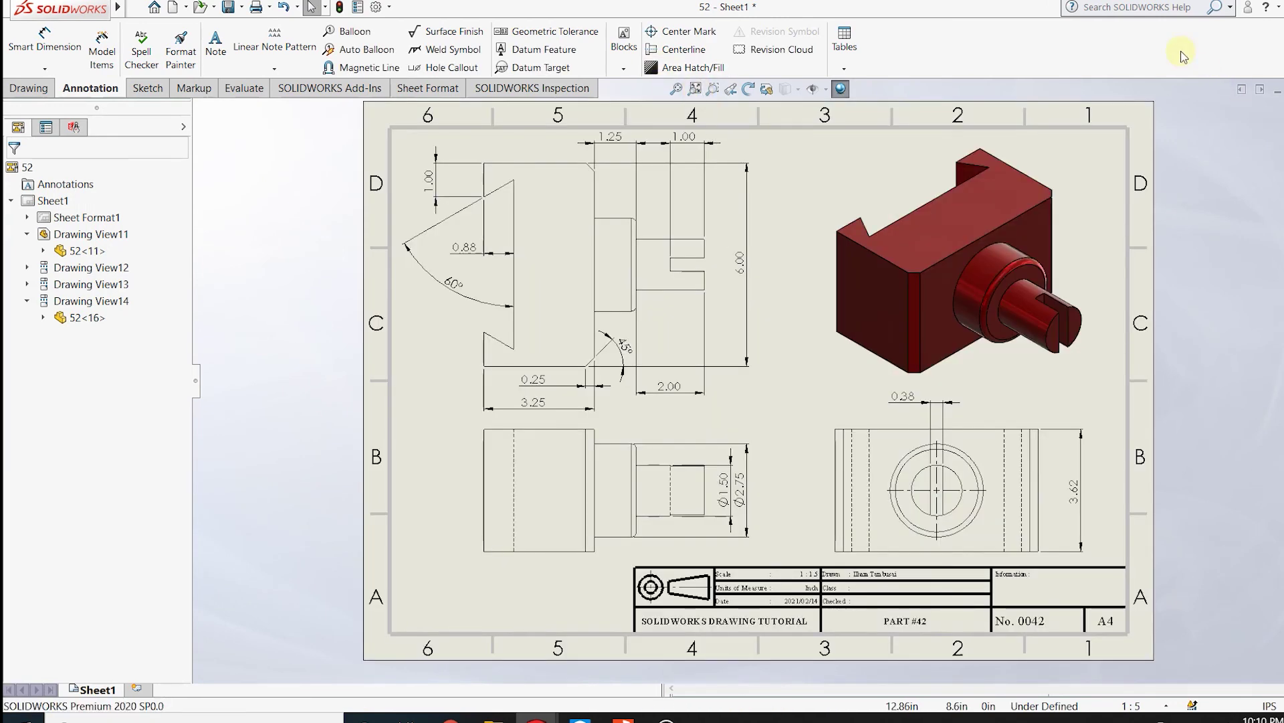